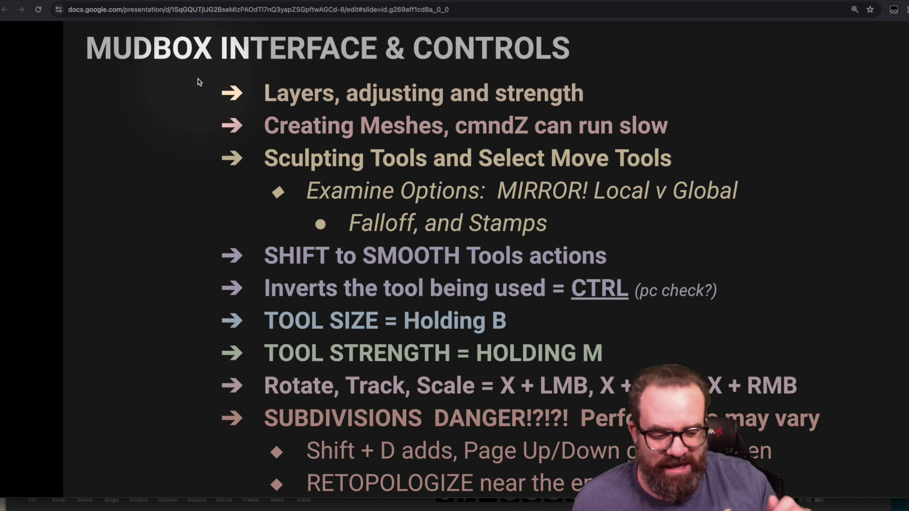
Glance at the "Making the Beast" slide, return to the interface and controls slide, and switch to Mudbox
key(Down)
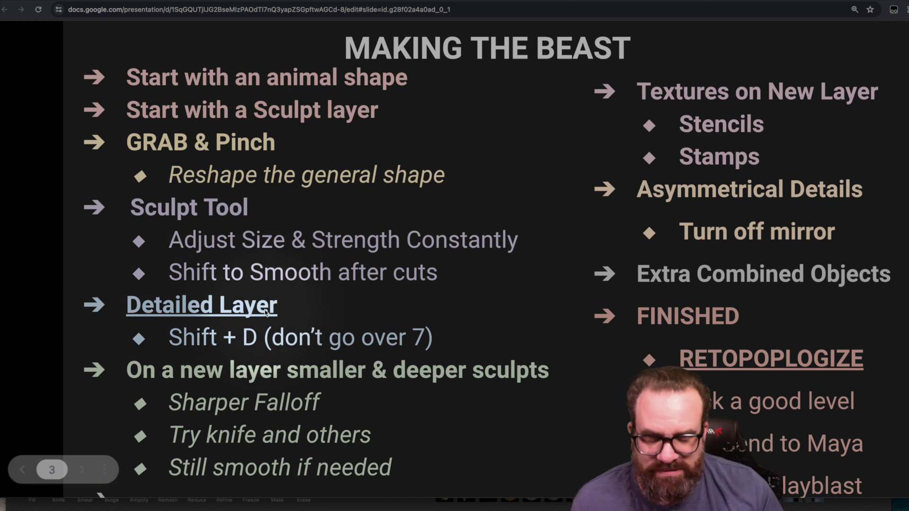
key(Left)
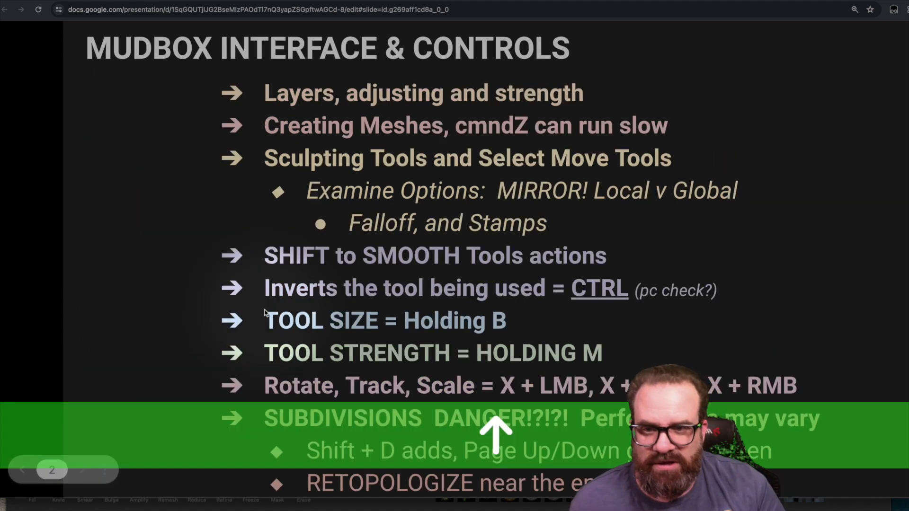
key(super+Tab)
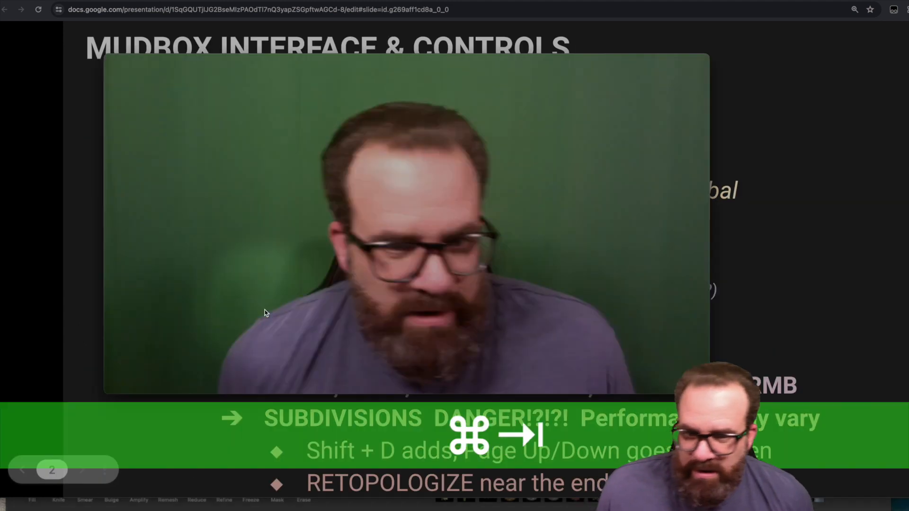
key(super+Tab)
key(super+Tab)
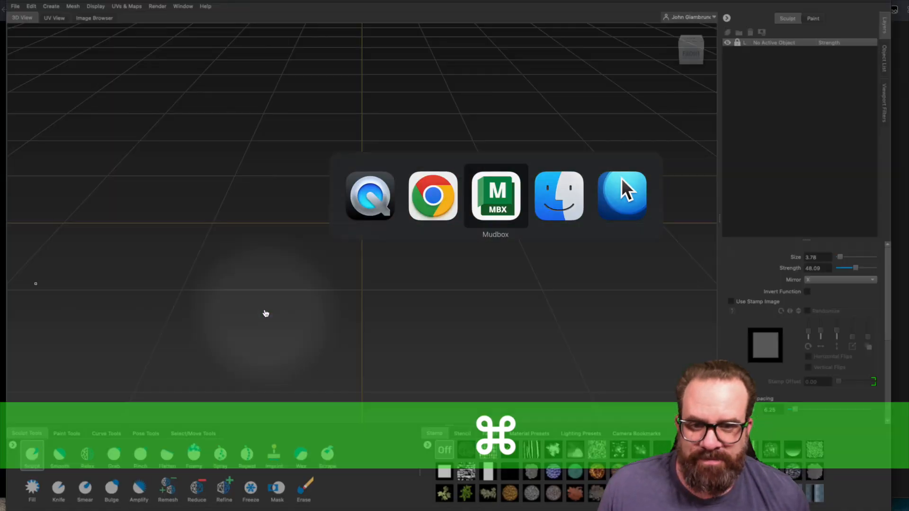
Start a new scene from the Cube starting sculpture
click(17, 7)
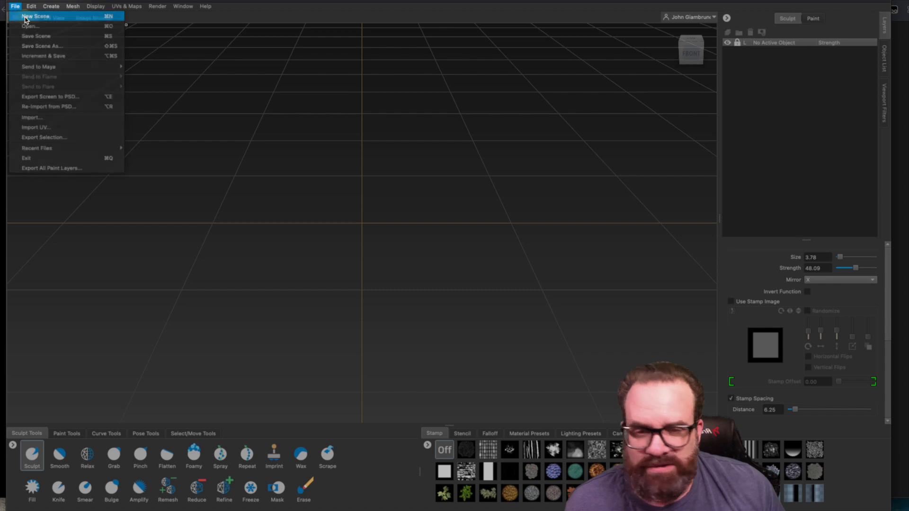
click(25, 17)
scroll(480, 202, down, 4)
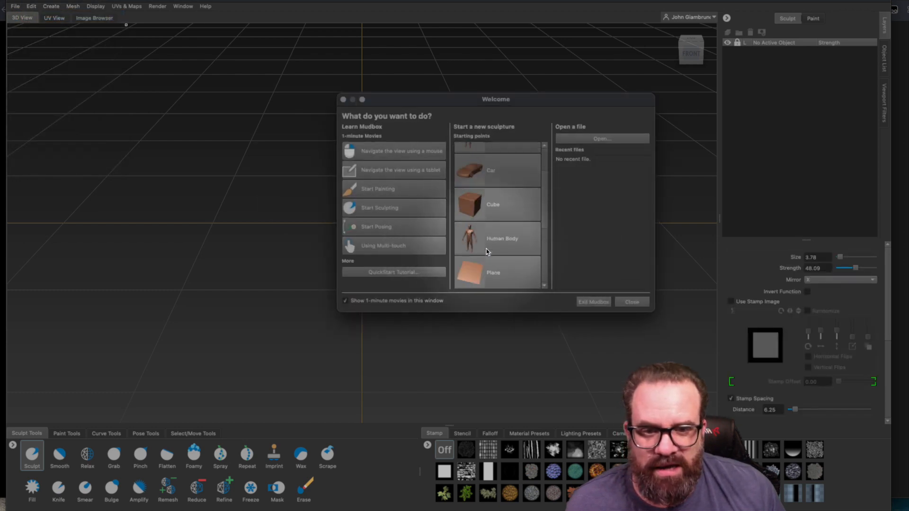
click(480, 202)
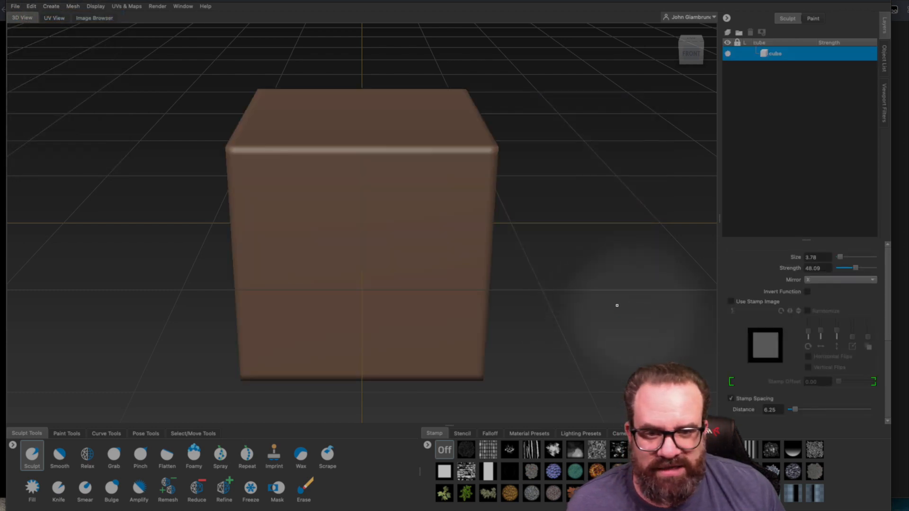
Set the Sculpt tool's mirroring to LocalX with the cube viewed from an angle
scroll(414, 245, down, 5)
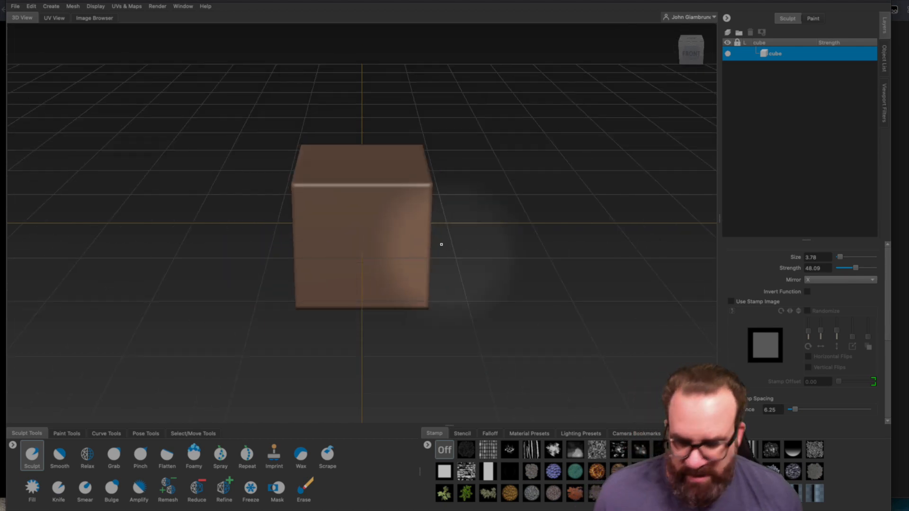
alt+drag(540, 233, 498, 233)
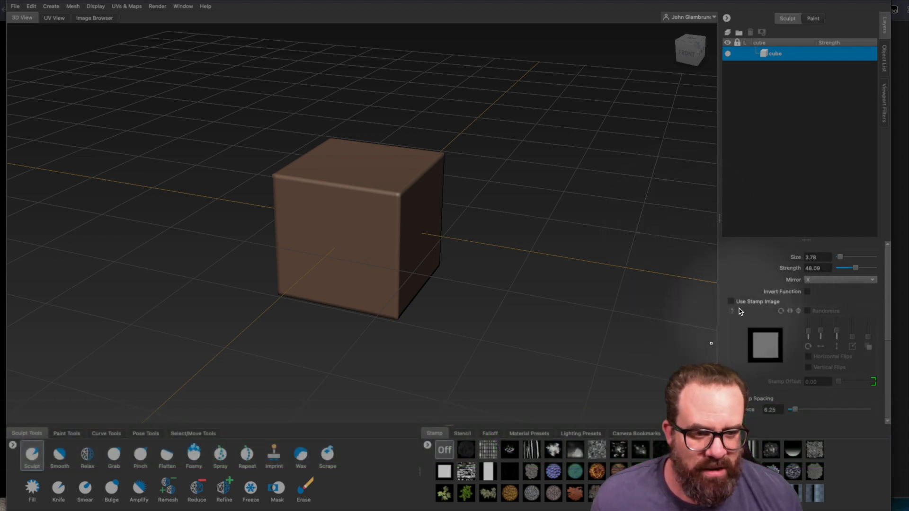
click(820, 281)
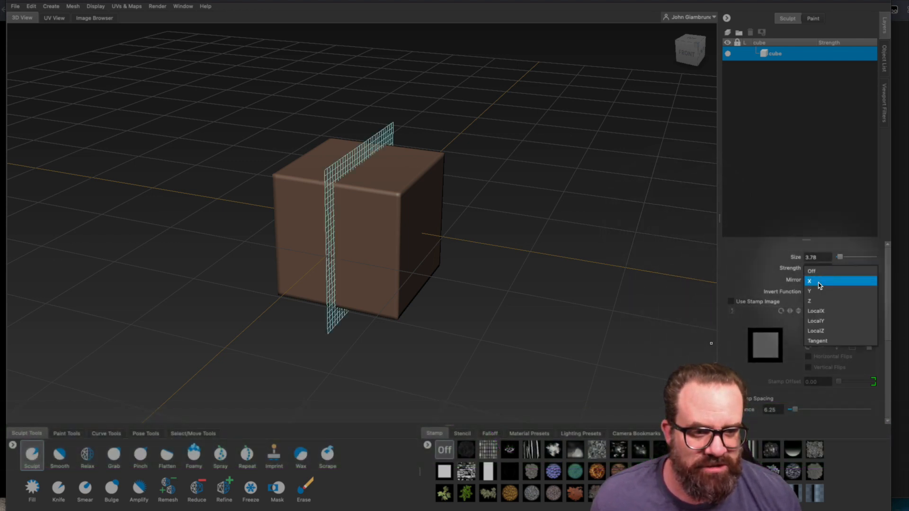
click(816, 311)
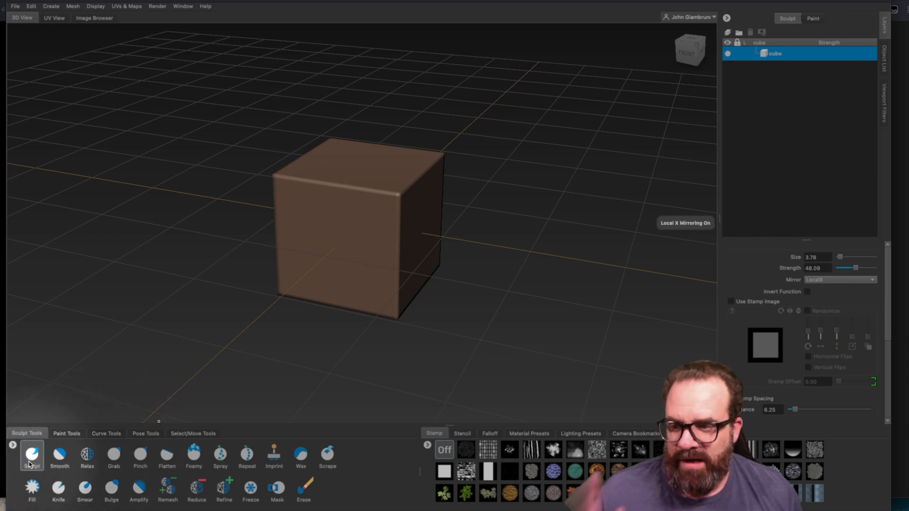
Set the Sculpt brush size to about 49.37 and its strength to about 21.70
mouse_move(353, 236)
mouse_down()
mouse_move(317, 200)
mouse_move(399, 205)
mouse_up()
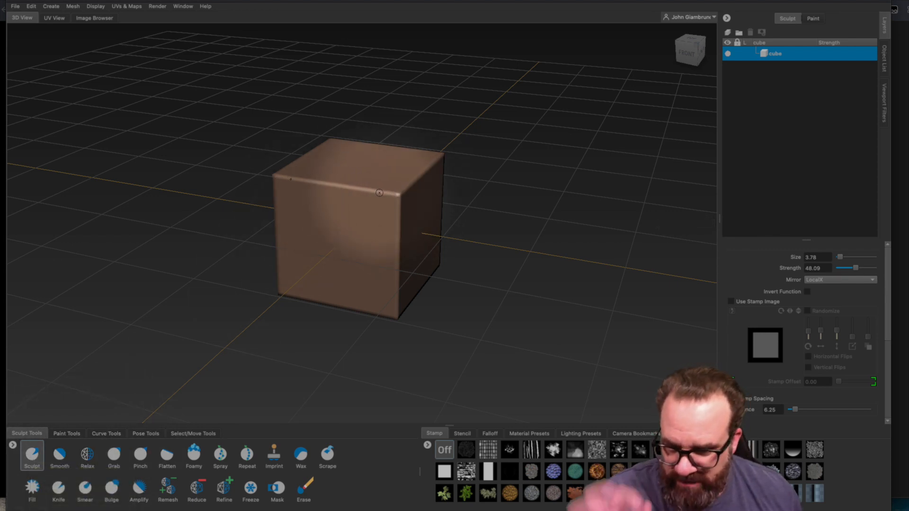
scroll(381, 191, up, 5)
key(b)
drag(418, 176, 495, 168)
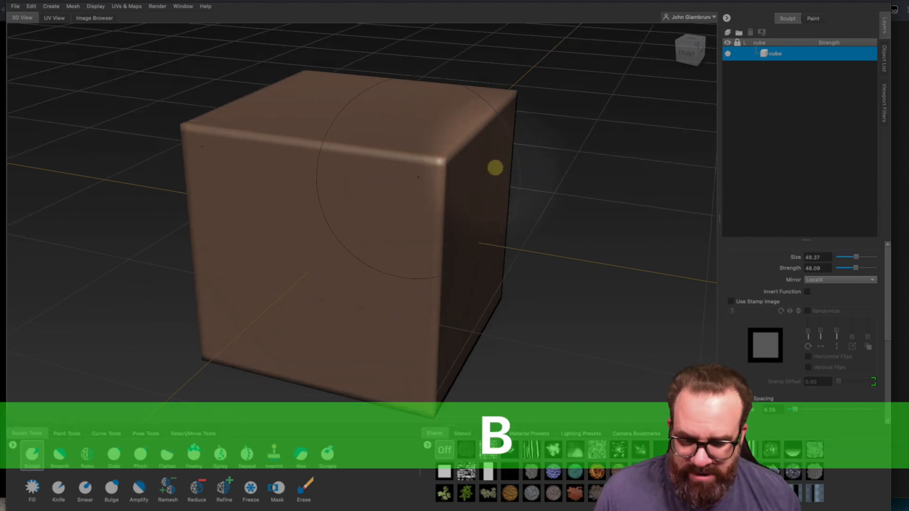
key(m)
drag(429, 171, 358, 187)
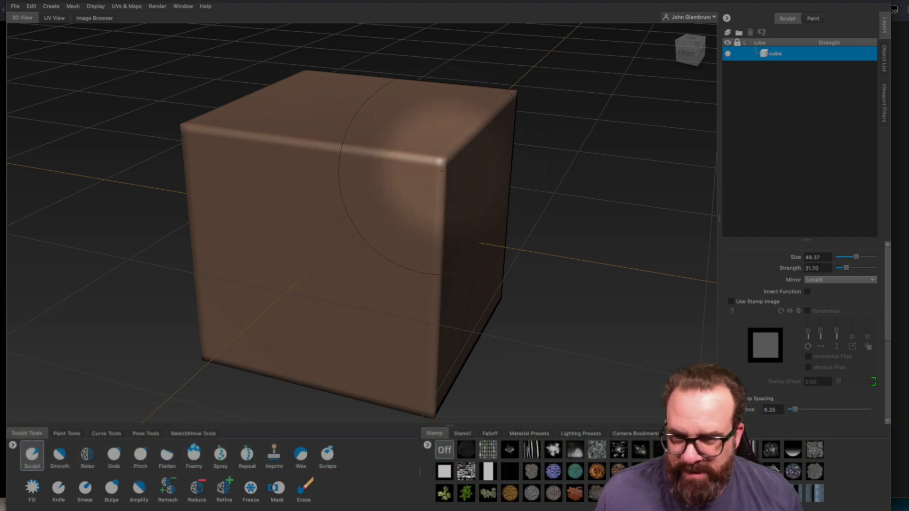
Bulge the cube's two front top corners outward with mirrored Sculpt strokes, undoing the last strokes
alt+drag(424, 182, 453, 156)
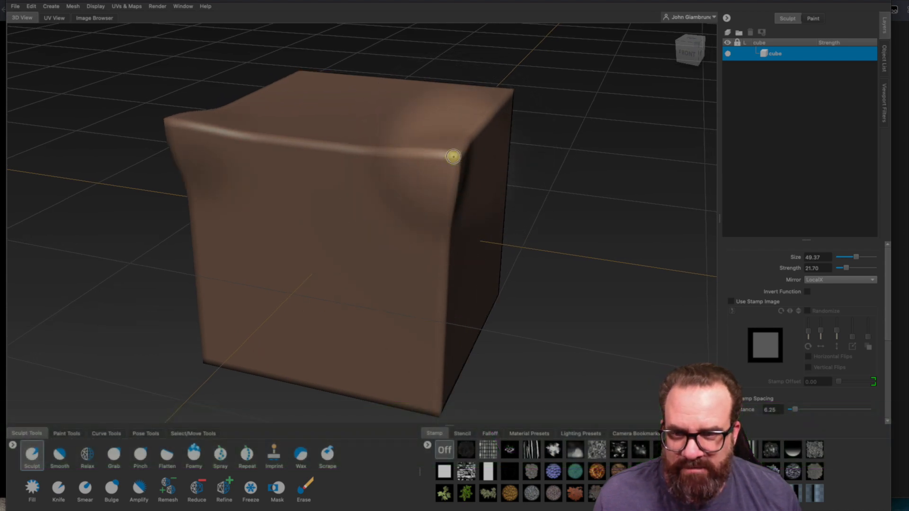
mouse_move(436, 191)
alt+mouse_down()
mouse_move(333, 199)
mouse_move(270, 173)
mouse_move(284, 178)
mouse_move(239, 180)
mouse_move(281, 180)
alt+mouse_up()
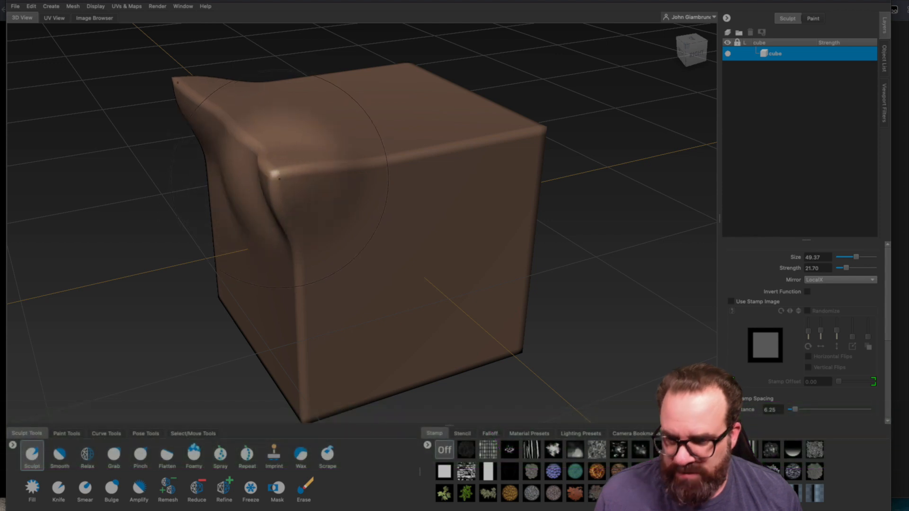
key(super+z)
key(super+z)
mouse_move(281, 184)
mouse_down()
mouse_move(246, 174)
mouse_move(243, 193)
mouse_up()
key(super+z)
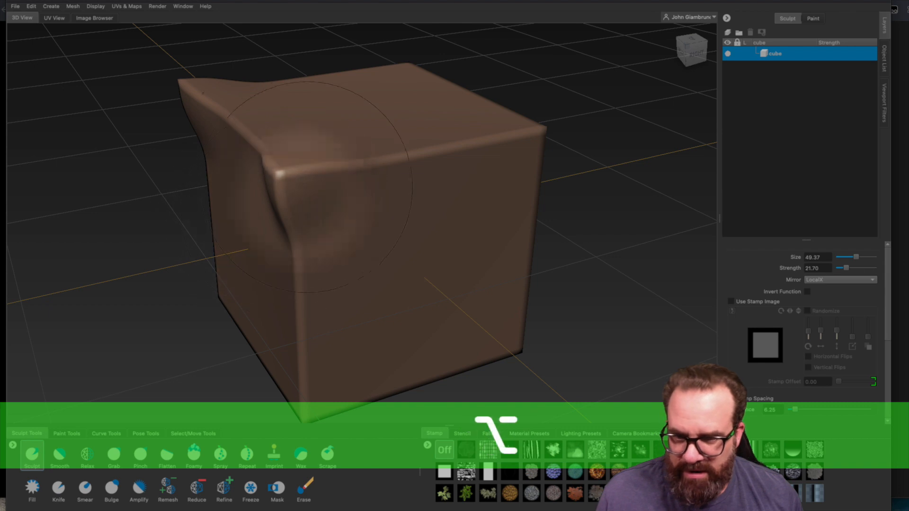
Pull the two front top corners upward into horns with the Sculpt brush at size about 30.46
mouse_move(289, 182)
mouse_down()
mouse_move(243, 182)
mouse_move(294, 210)
mouse_move(526, 276)
mouse_move(522, 305)
mouse_up()
key(super+z)
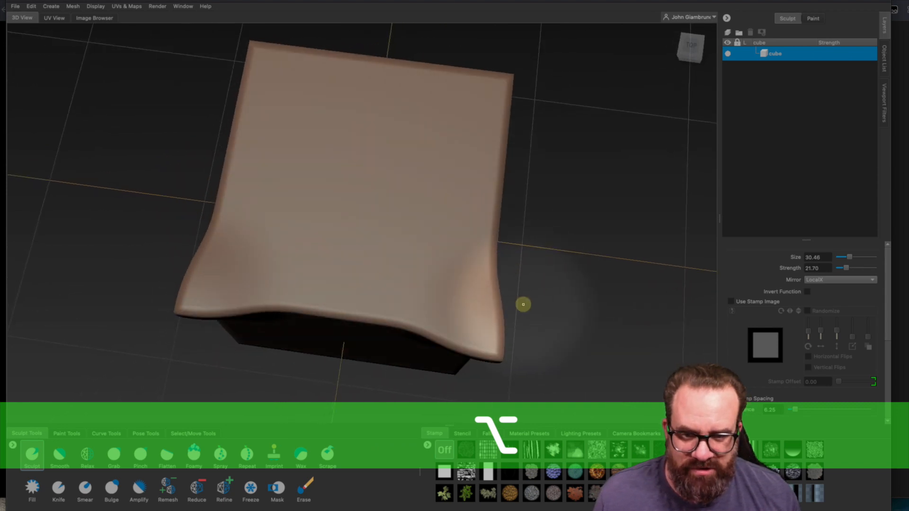
mouse_move(533, 238)
alt+mouse_down()
mouse_move(511, 311)
mouse_move(491, 242)
mouse_move(483, 266)
mouse_move(487, 239)
mouse_move(484, 254)
mouse_move(470, 156)
mouse_move(393, 128)
alt+mouse_up()
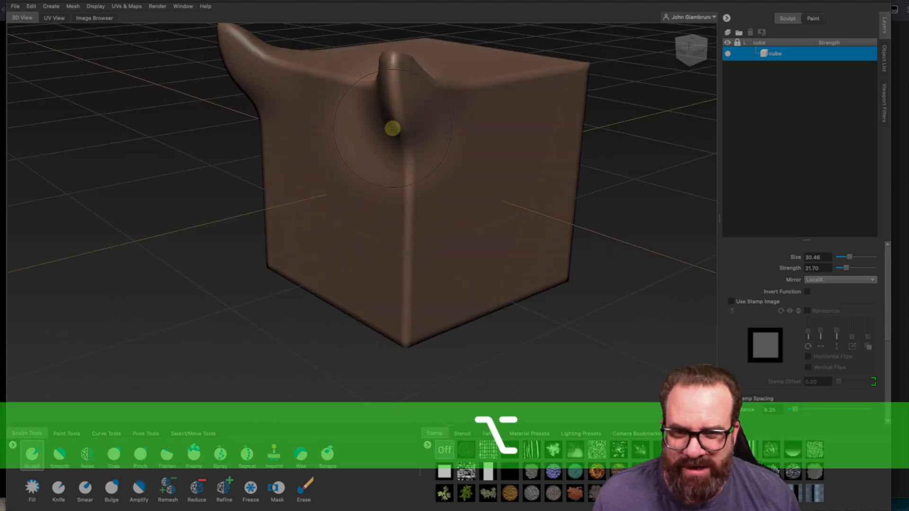
alt+drag(539, 87, 467, 68)
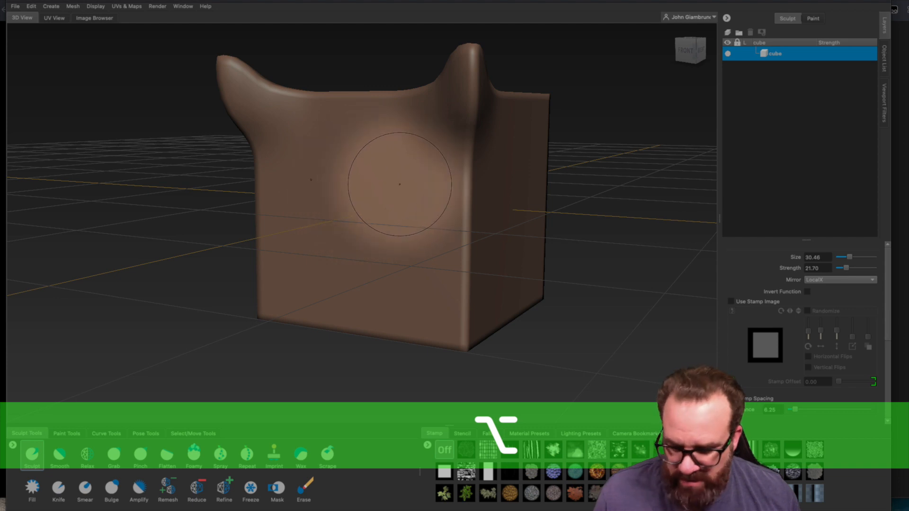
Reduce the Sculpt brush to size about 11.32 and strength about 12.61 for the face details
key(b)
drag(400, 182, 373, 182)
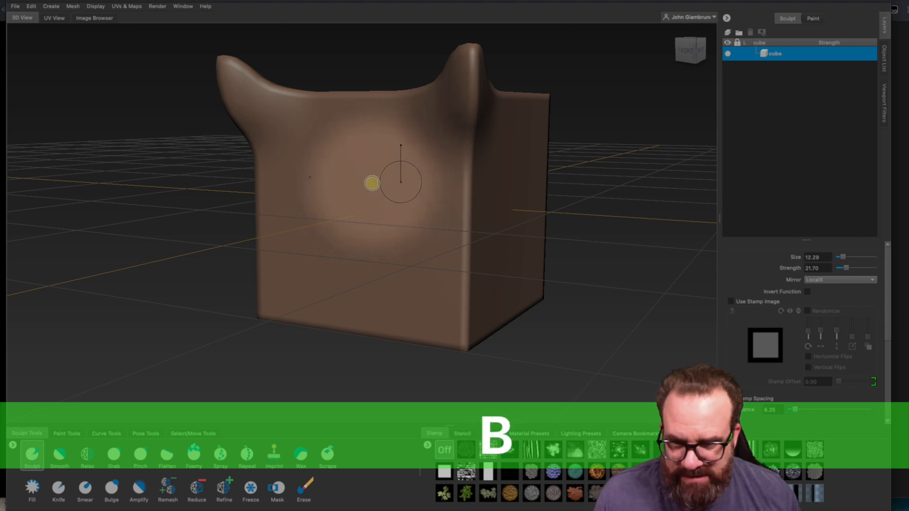
key(m)
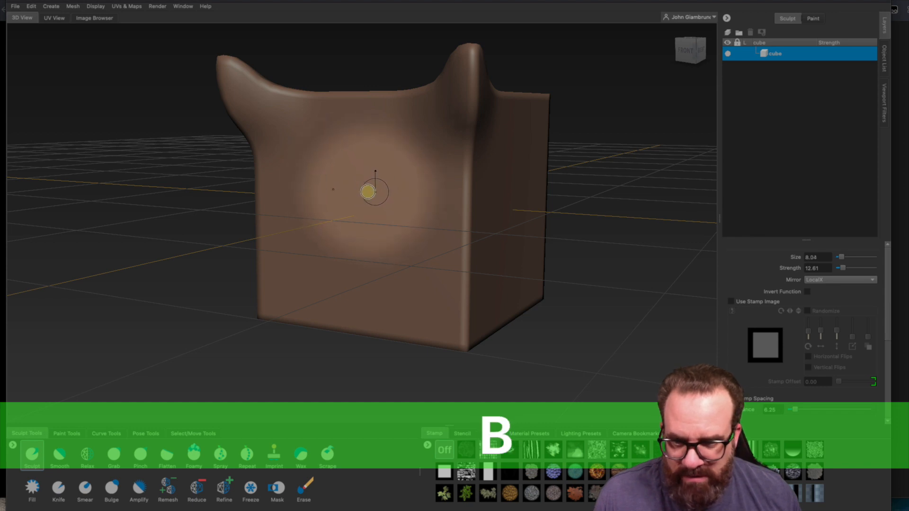
alt+drag(362, 238, 391, 234)
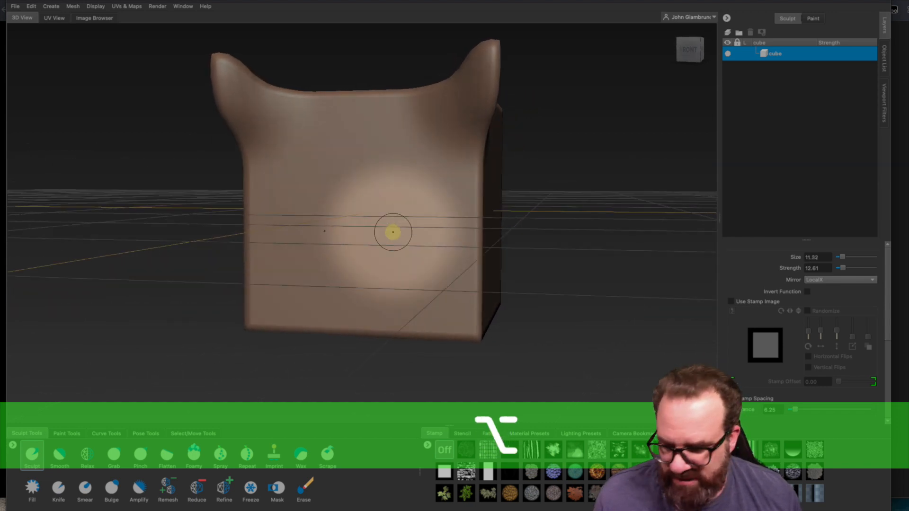
Carve two mirrored eye sockets into the cube's front face with the inverted Sculpt brush
key(ctrl)
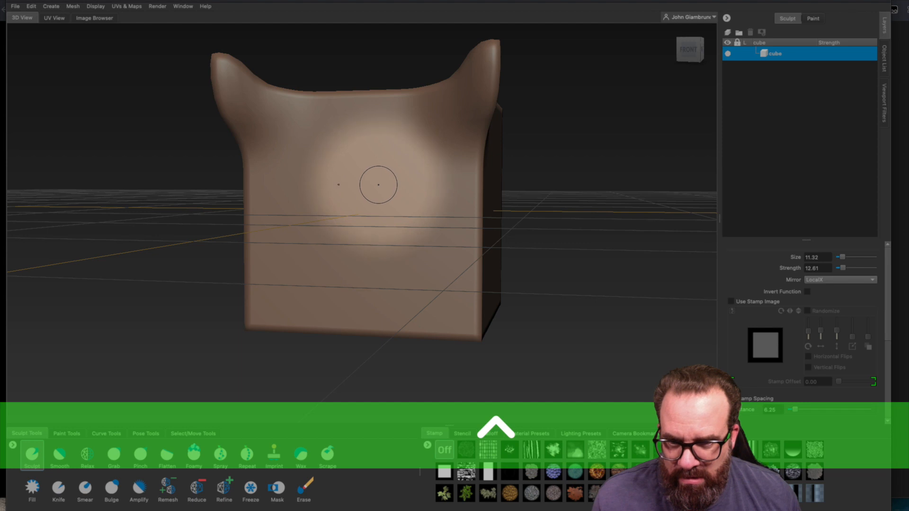
mouse_move(393, 182)
ctrl+mouse_down()
mouse_move(412, 185)
mouse_move(365, 191)
mouse_move(439, 177)
ctrl+mouse_up()
scroll(431, 181, up, 5)
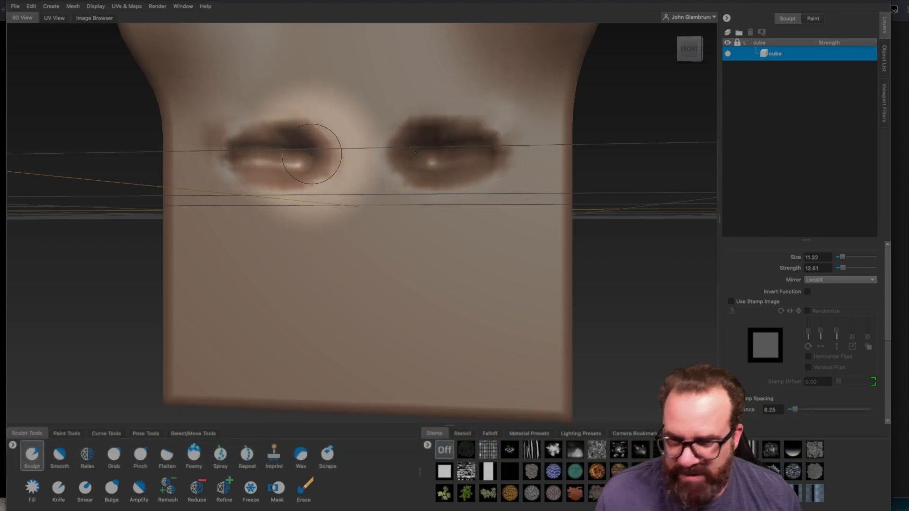
scroll(311, 154, down, 6)
Smooth the carved surfaces inside both eye sockets on the front face
alt+drag(392, 183, 320, 172)
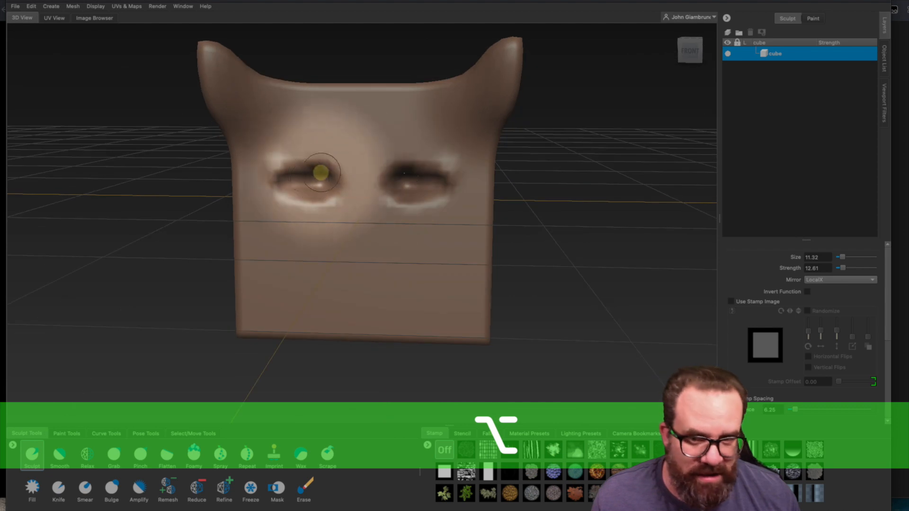
key(shift)
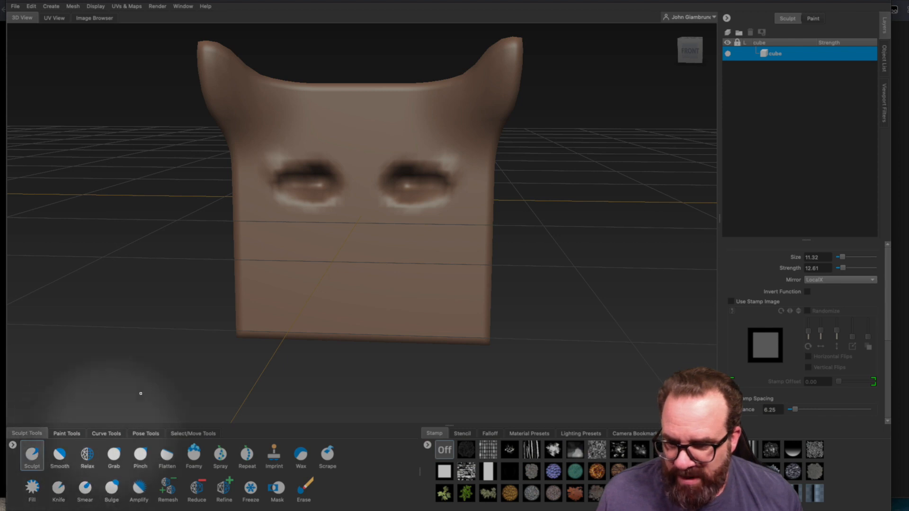
key(shift)
mouse_move(314, 188)
shift+mouse_down()
mouse_move(297, 179)
mouse_move(325, 180)
shift+mouse_up()
mouse_move(408, 191)
shift+mouse_down()
mouse_move(418, 175)
mouse_move(422, 184)
shift+mouse_up()
shift+scroll(422, 197, up, 3)
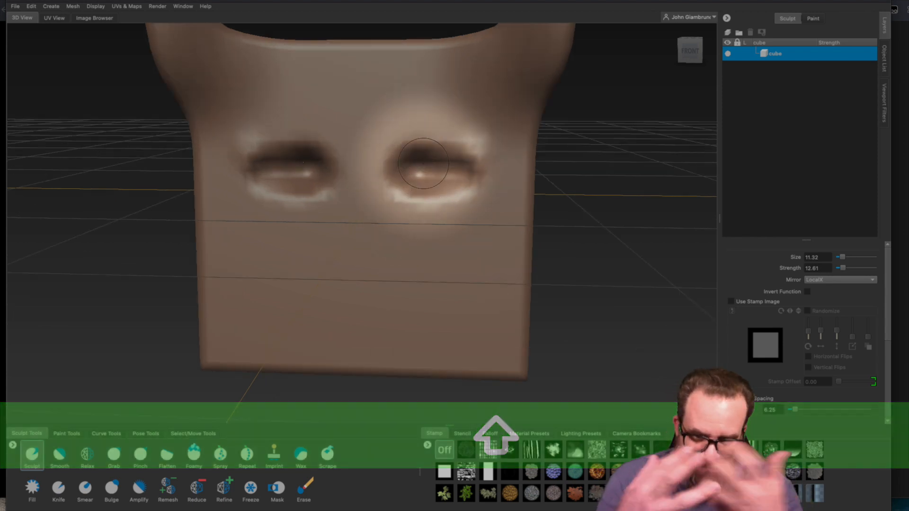
Compare the cube's subdivision levels by stepping down to level 2 and back up to level 4
alt+drag(423, 164, 418, 166)
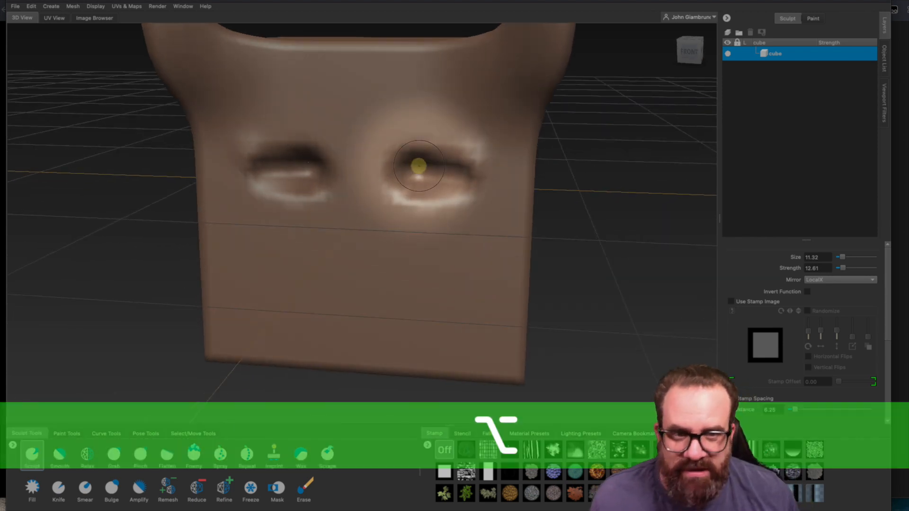
key(Page_Down)
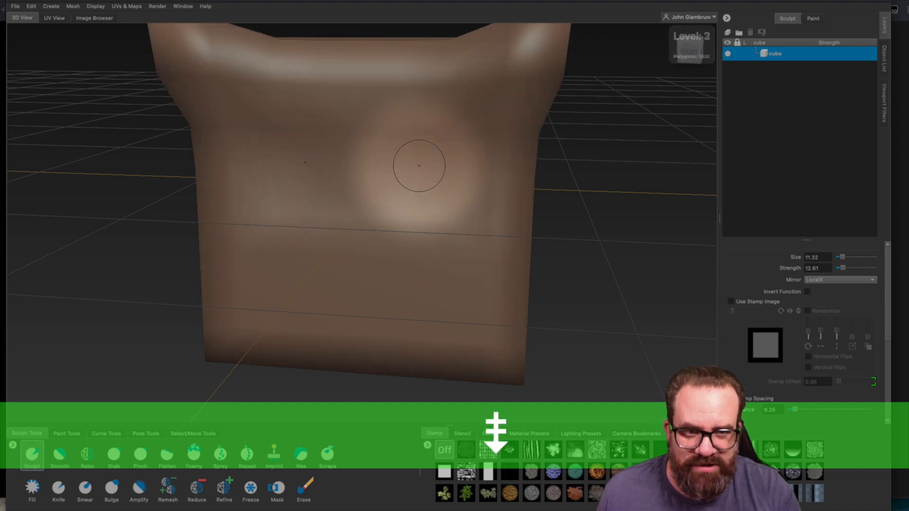
key(Page_Down)
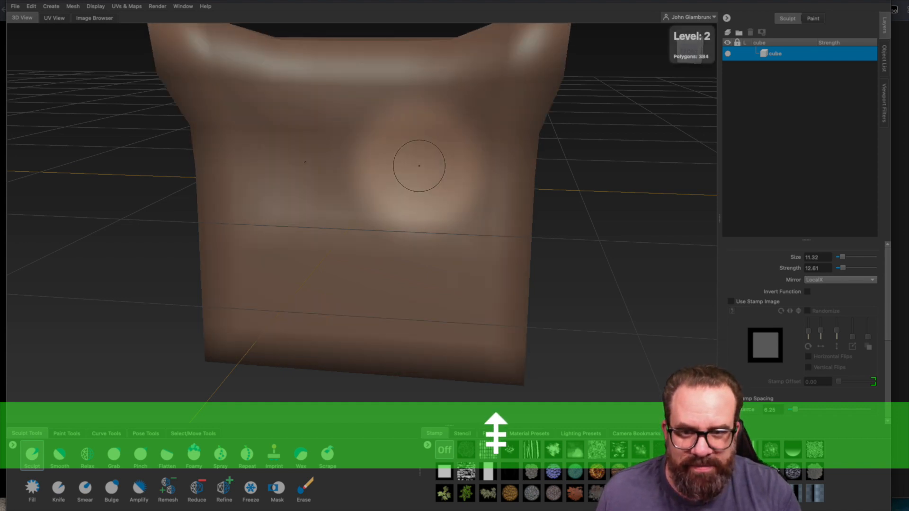
key(Page_Up)
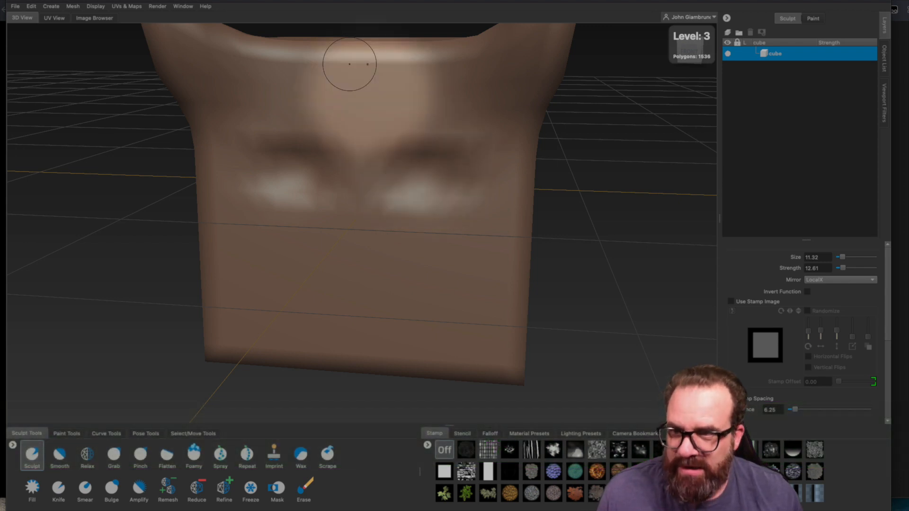
click(72, 6)
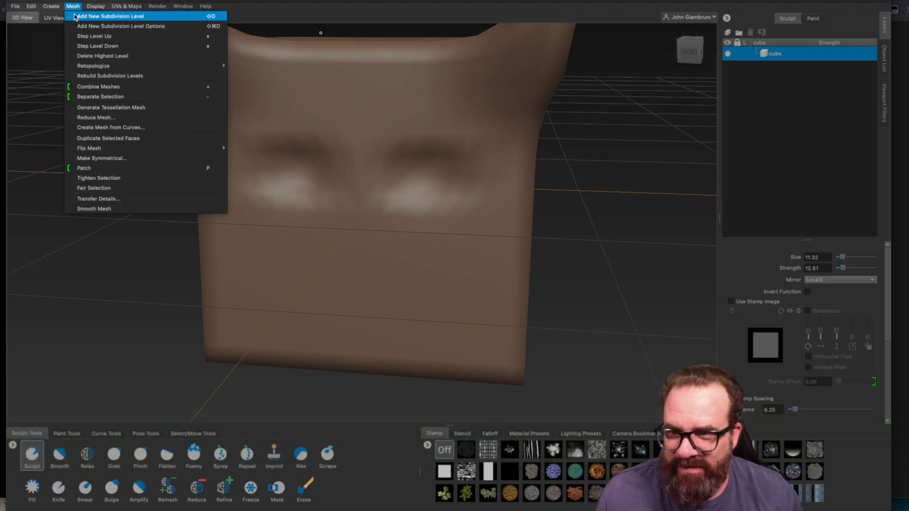
click(211, 18)
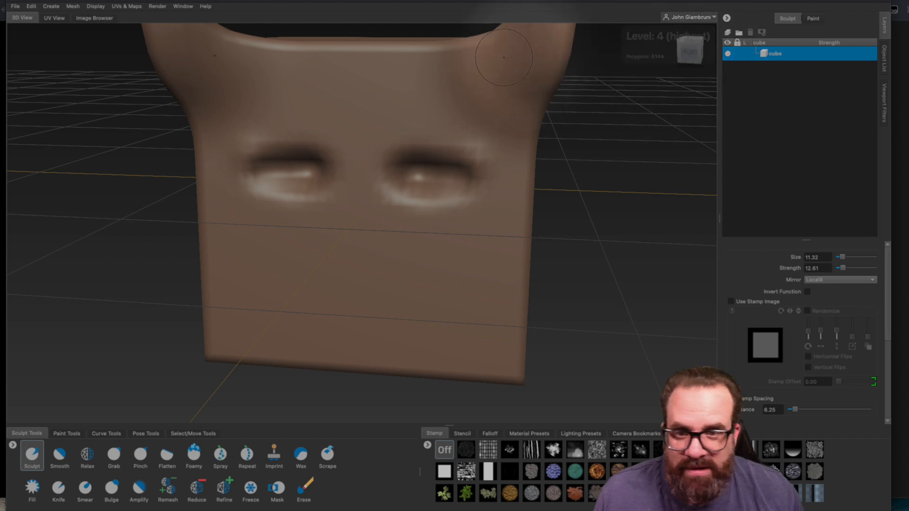
Add a new subdivision level to the cube so it has level 5 detail
click(72, 7)
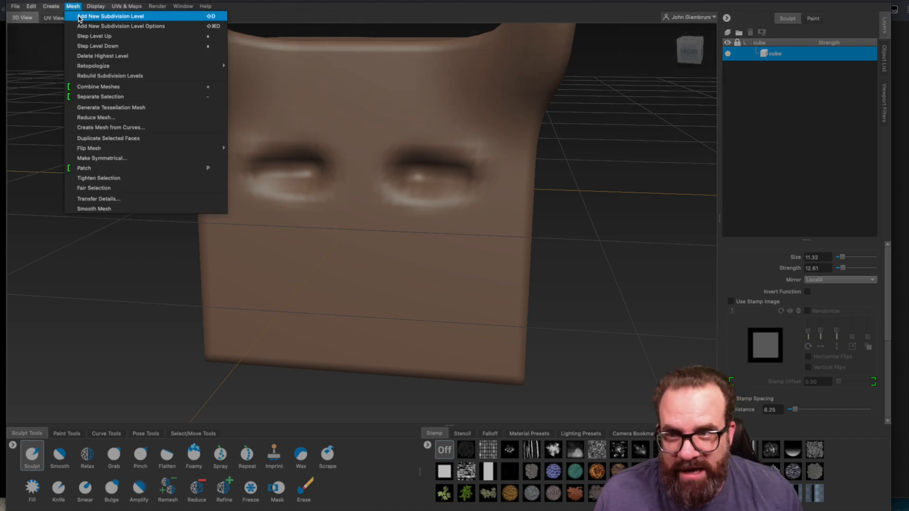
click(85, 15)
key(alt)
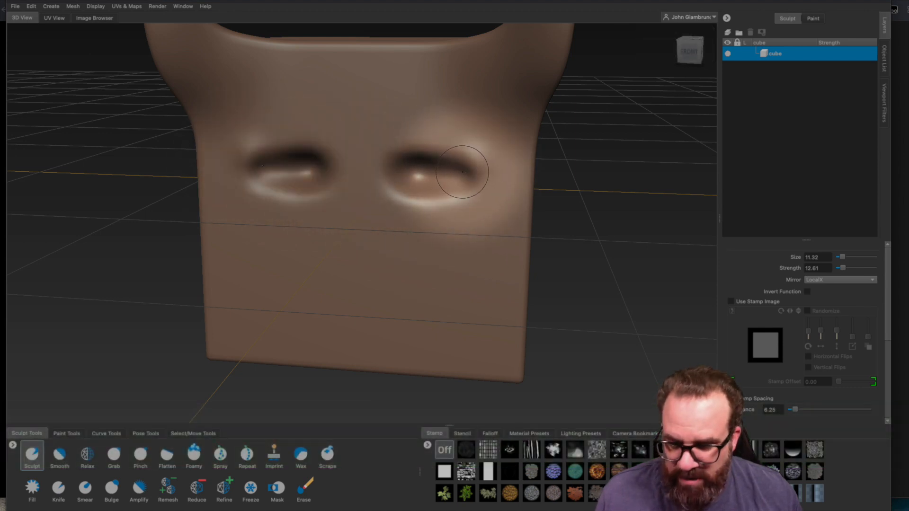
Extend the outer corners of both eye sockets outward with the inverted Sculpt brush and smooth the carved surfaces
shift+drag(463, 171, 481, 163)
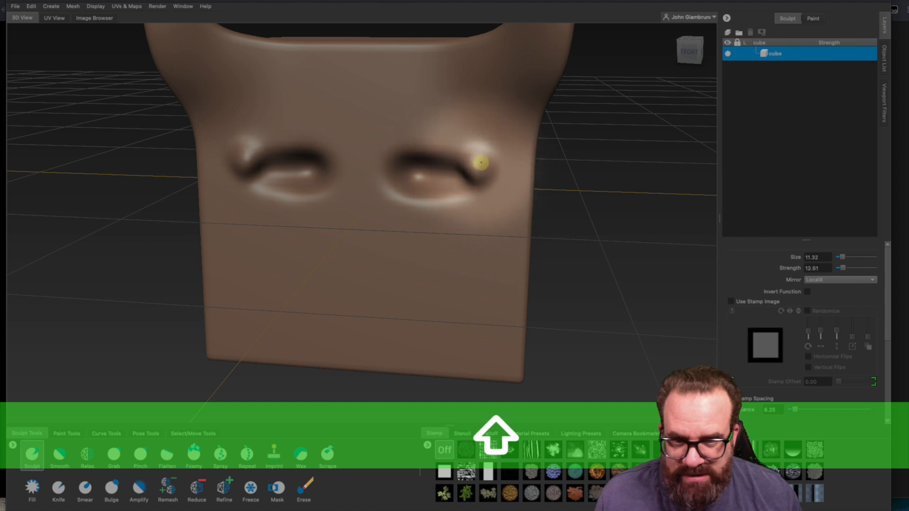
key(super+z)
mouse_move(477, 170)
ctrl+mouse_down()
mouse_move(464, 166)
mouse_move(482, 169)
ctrl+mouse_up()
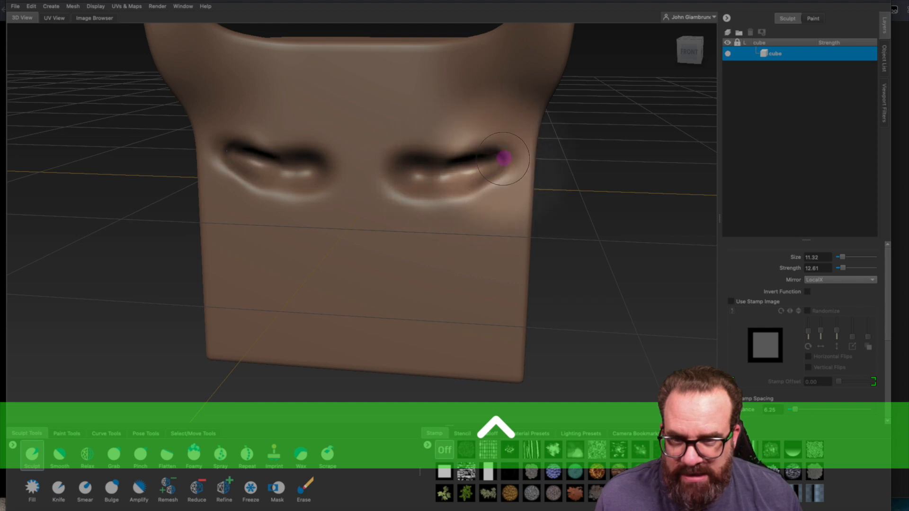
shift+drag(420, 177, 491, 150)
click(61, 458)
key(m)
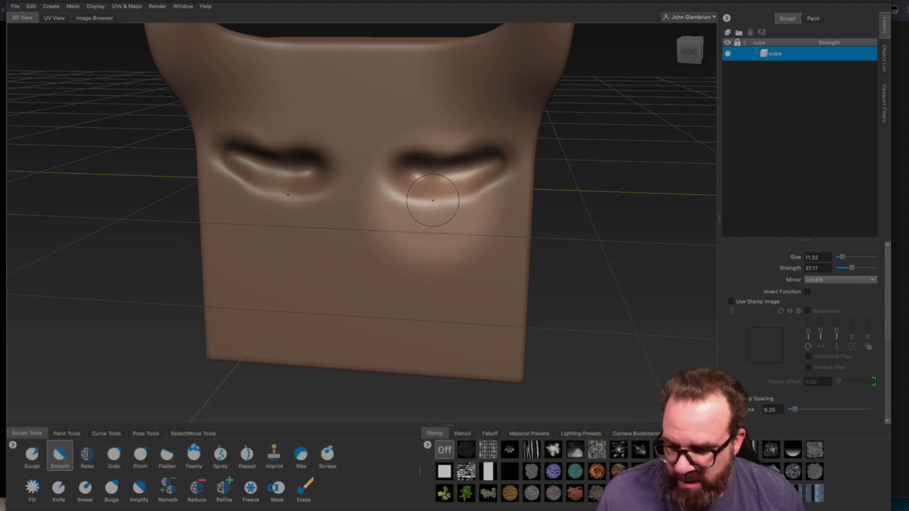
Try a mirrored Sculpt stroke on the lower edges of the eye sockets
click(32, 454)
key(shift)
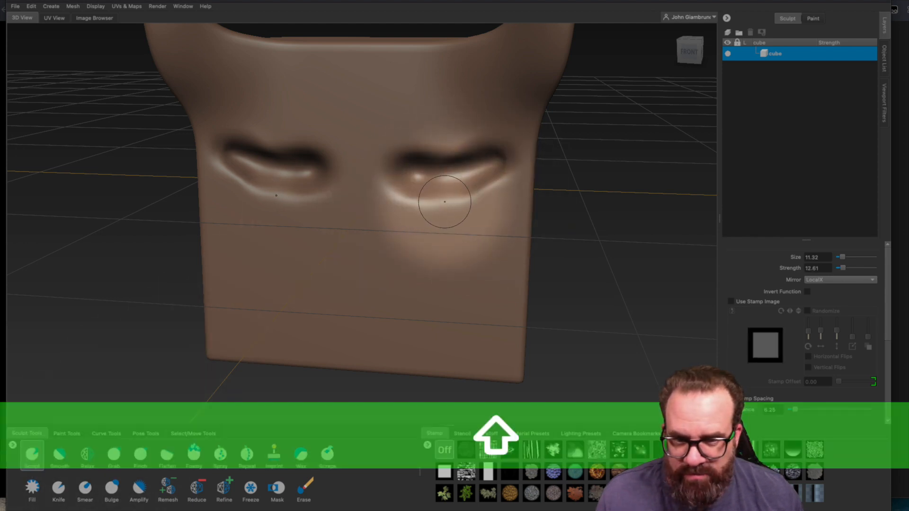
drag(450, 198, 451, 201)
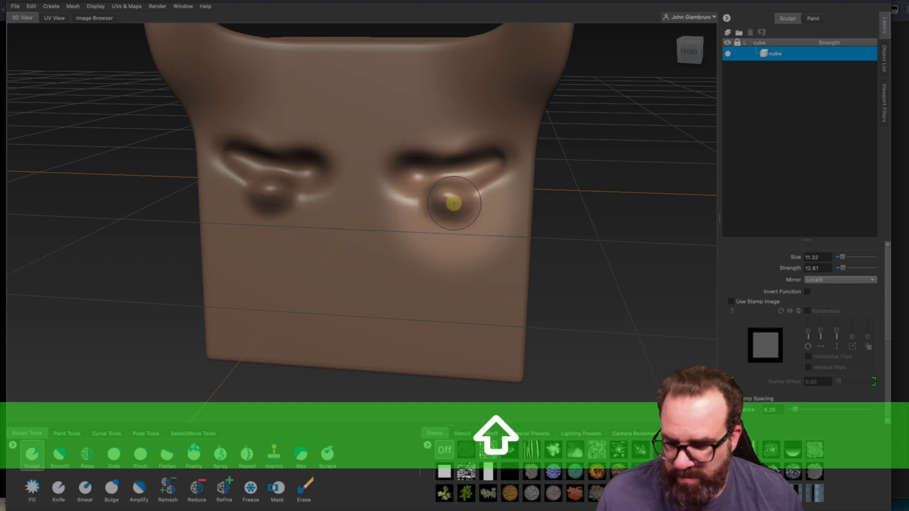
key(ctrl+z)
Carve the lower edges of both eye sockets downward into points with the mirrored brush
mouse_move(445, 200)
mouse_down()
mouse_move(464, 196)
mouse_move(417, 179)
mouse_move(493, 158)
mouse_up()
mouse_move(439, 232)
mouse_down()
mouse_move(467, 229)
mouse_move(453, 232)
mouse_up()
key(super+z)
Try raising mirrored brow ridges above the eye sockets at strength 12.61
mouse_move(424, 288)
alt+mouse_down()
mouse_move(398, 254)
mouse_move(425, 247)
mouse_move(430, 178)
mouse_move(374, 94)
mouse_move(392, 116)
mouse_move(501, 107)
alt+mouse_up()
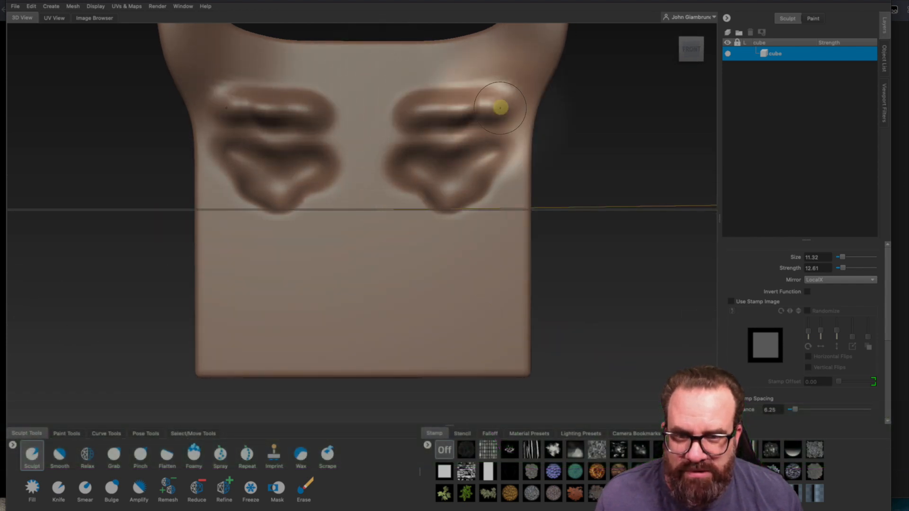
key(super)
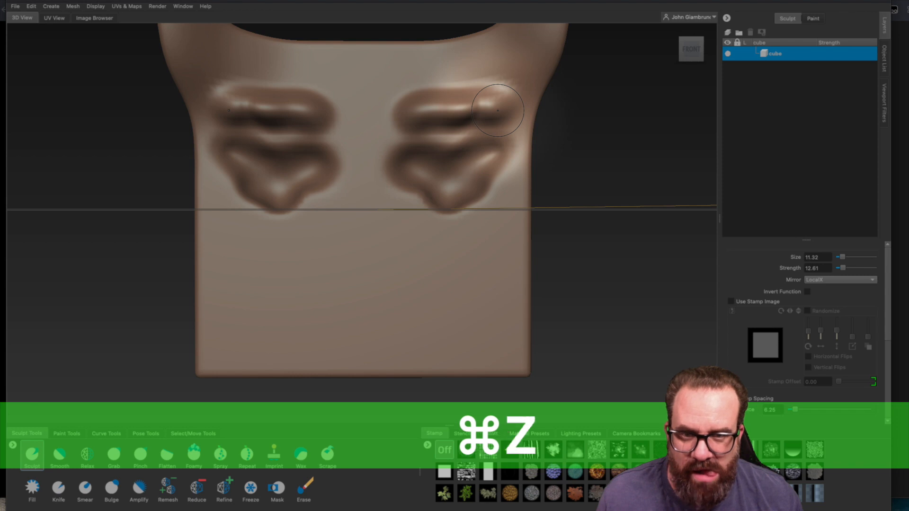
key(super+z)
key(super+z)
key(super+z)
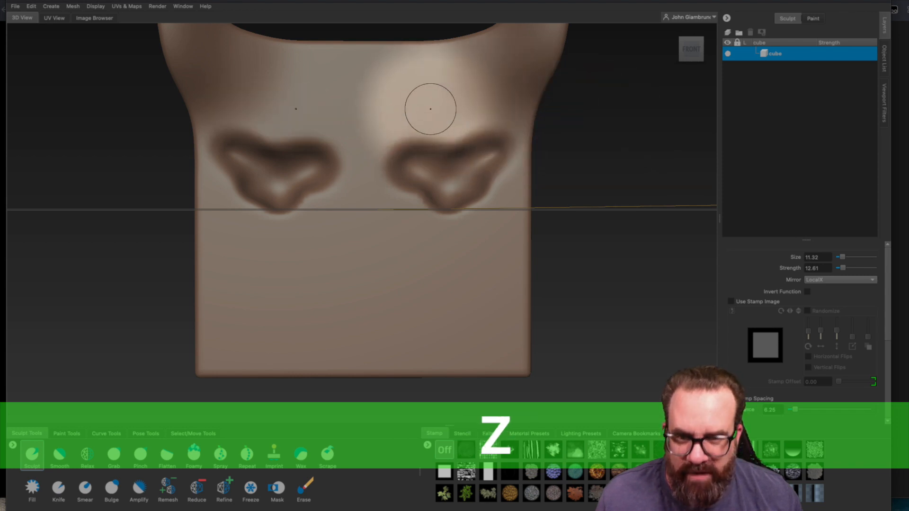
Build up mirrored brow ridges above the eyes and a smoothed nose between them with the Sculpt brush at strength 5.88
mouse_move(426, 111)
mouse_down()
mouse_move(407, 115)
mouse_move(507, 114)
mouse_up()
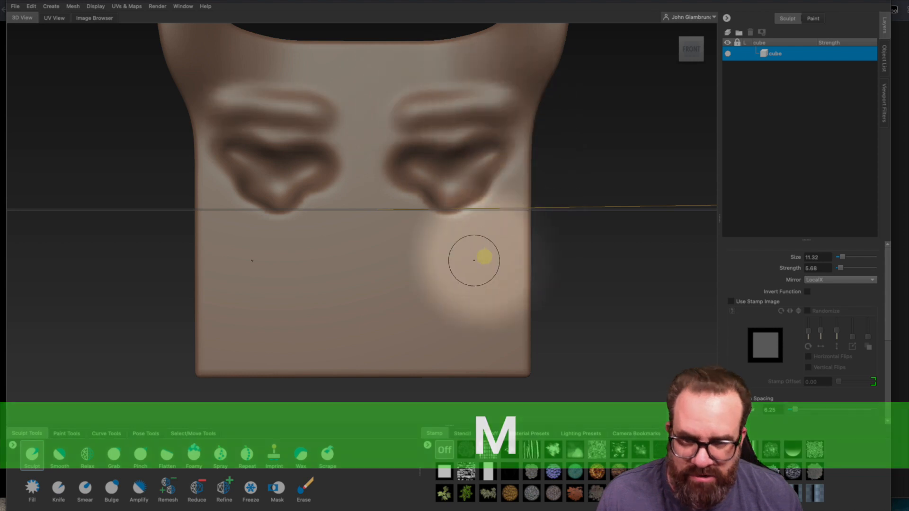
mouse_move(370, 196)
mouse_down()
mouse_move(363, 258)
mouse_move(402, 263)
mouse_move(414, 284)
mouse_move(392, 285)
mouse_up()
mouse_move(382, 244)
shift+mouse_down()
mouse_move(366, 246)
mouse_move(380, 183)
shift+mouse_up()
Add subdivision level 6 to the cube and deepen the inside of both eye sockets with the inverted Sculpt brush
key(Page_Up)
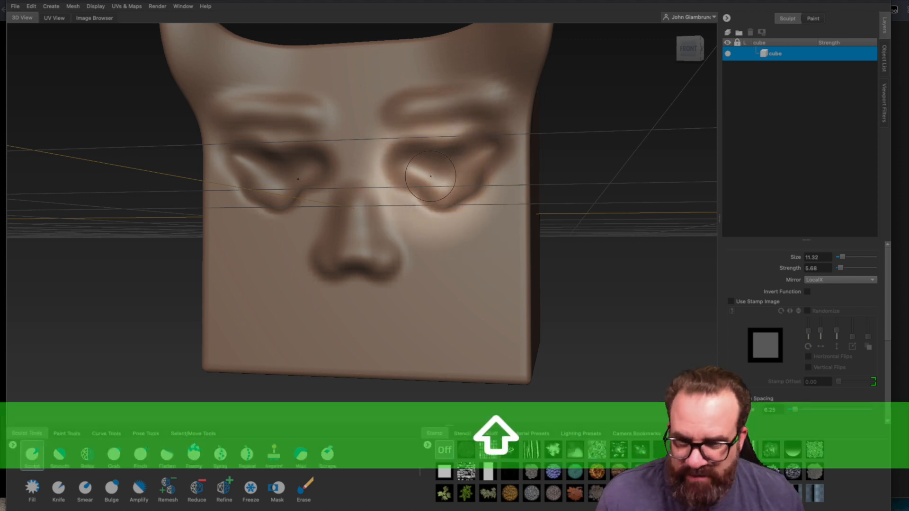
key(shift+d)
alt+drag(442, 223, 429, 242)
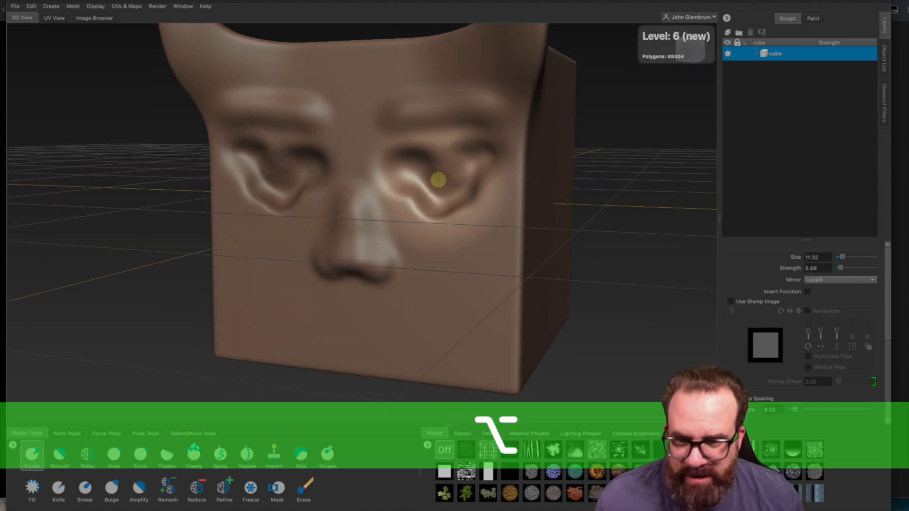
key(super+z)
mouse_move(441, 179)
ctrl+mouse_down()
mouse_move(424, 177)
mouse_move(432, 168)
mouse_move(461, 172)
mouse_move(471, 158)
mouse_move(462, 175)
mouse_move(473, 163)
ctrl+mouse_up()
scroll(509, 251, down, 5)
mouse_move(497, 260)
alt+mouse_down()
mouse_move(404, 259)
mouse_move(310, 277)
mouse_move(495, 266)
alt+mouse_up()
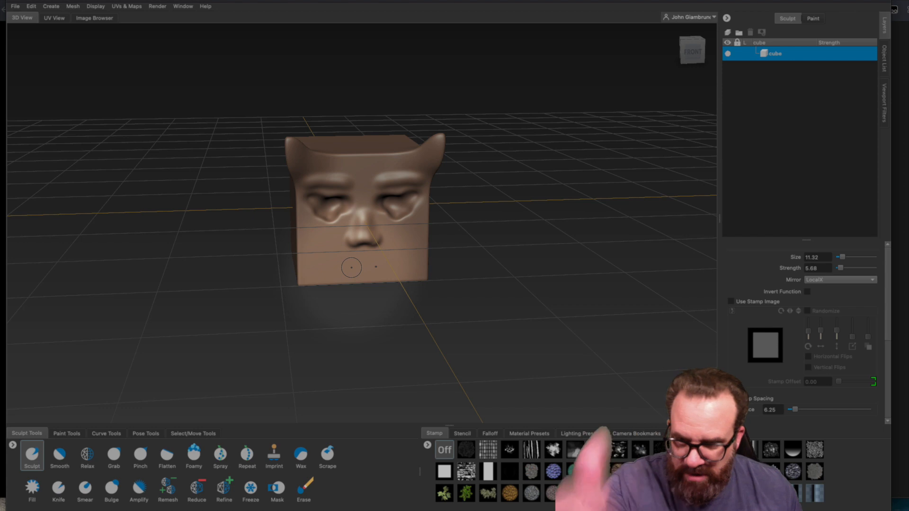
Review the Mudbox interface and controls slide, and examine the Sculpt brush's Falloff curve and Falloff Type options
click(5, 412)
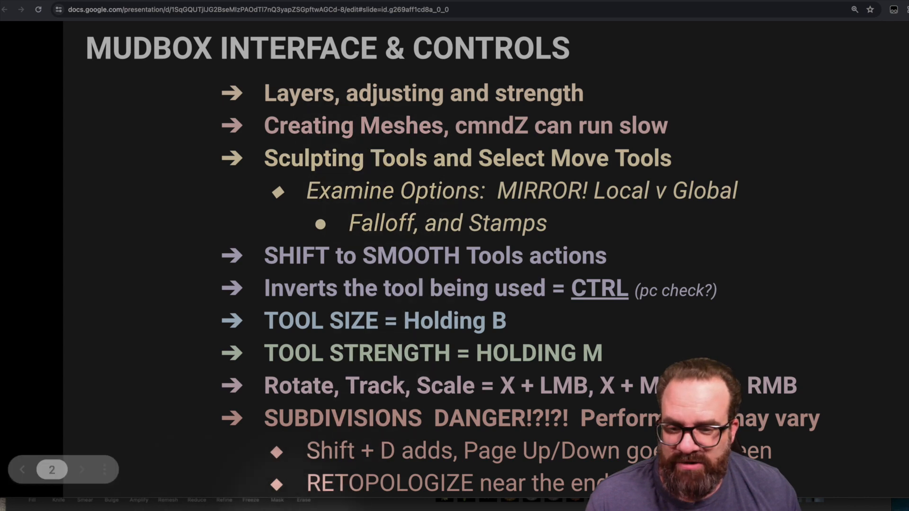
click(325, 510)
scroll(772, 317, down, 3)
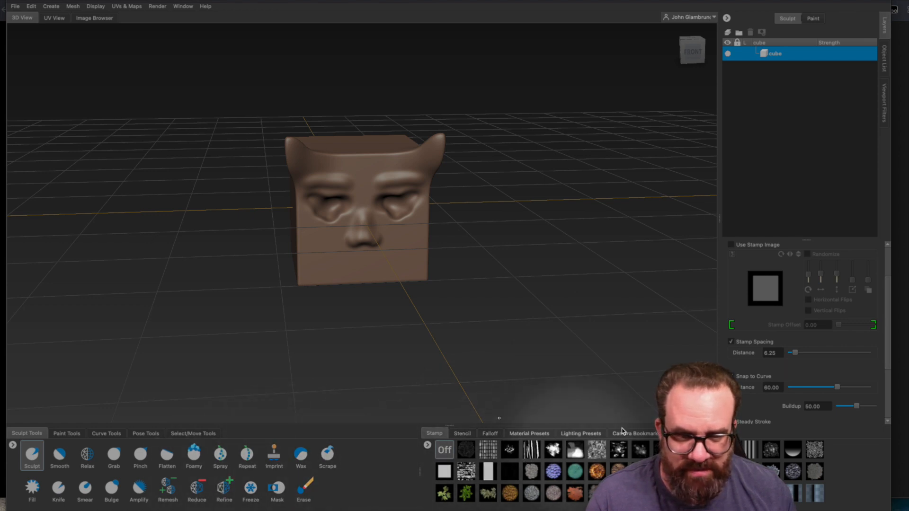
scroll(760, 328, down, 3)
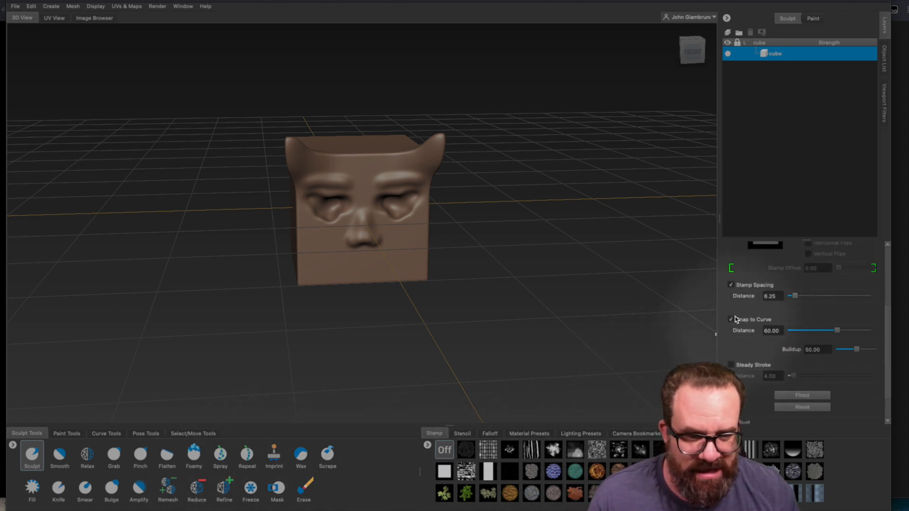
scroll(733, 336, down, 2)
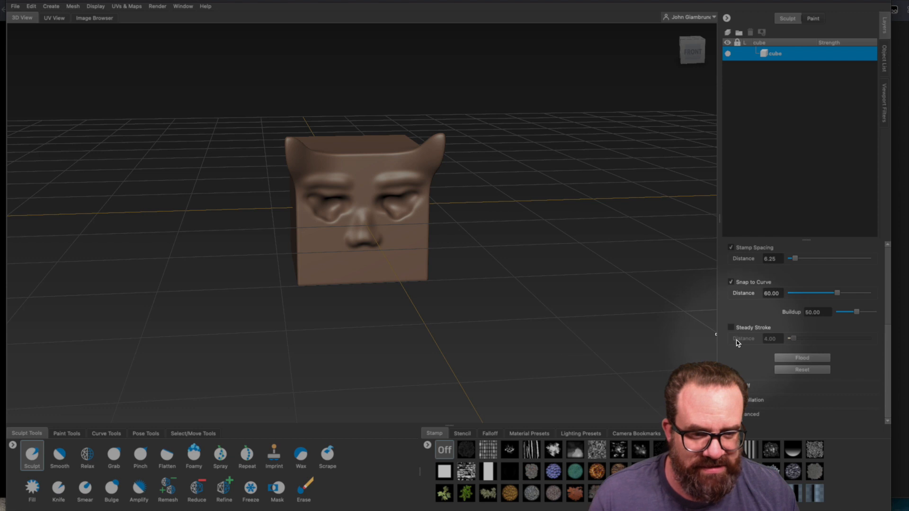
click(740, 386)
scroll(775, 384, down, 6)
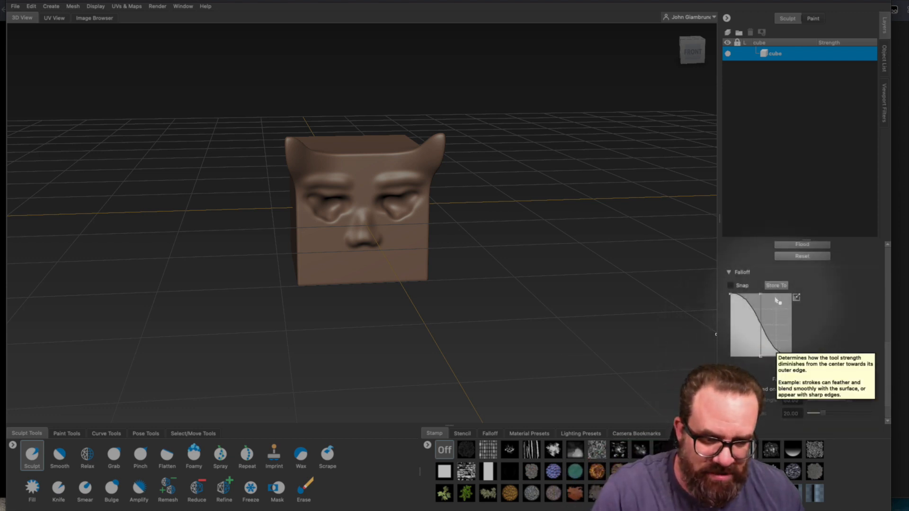
click(827, 379)
click(807, 305)
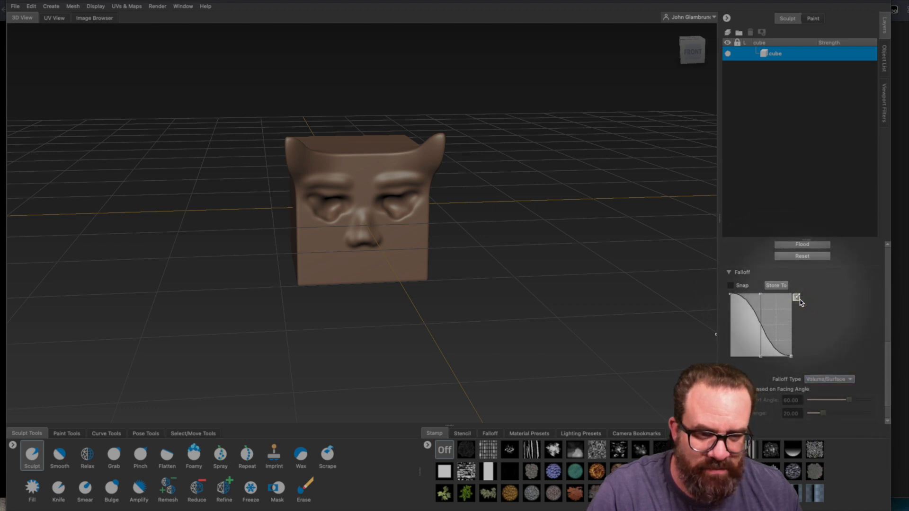
click(798, 299)
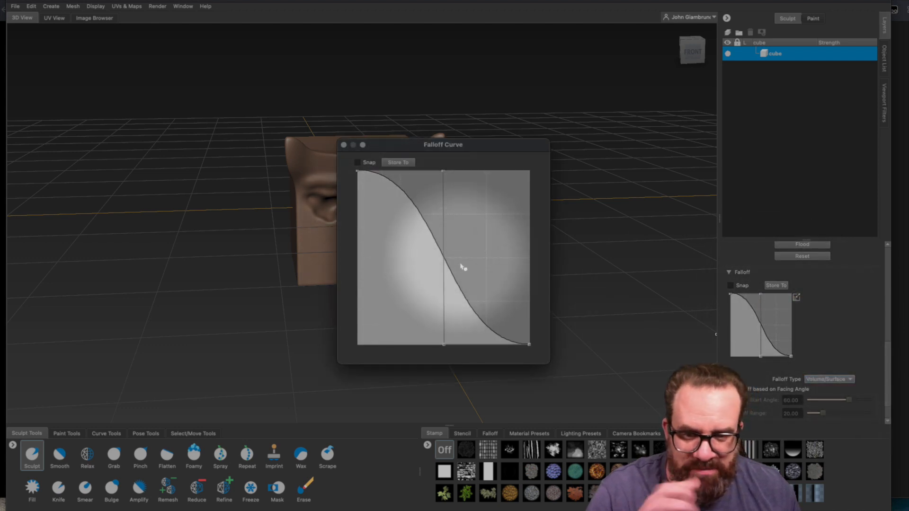
click(344, 145)
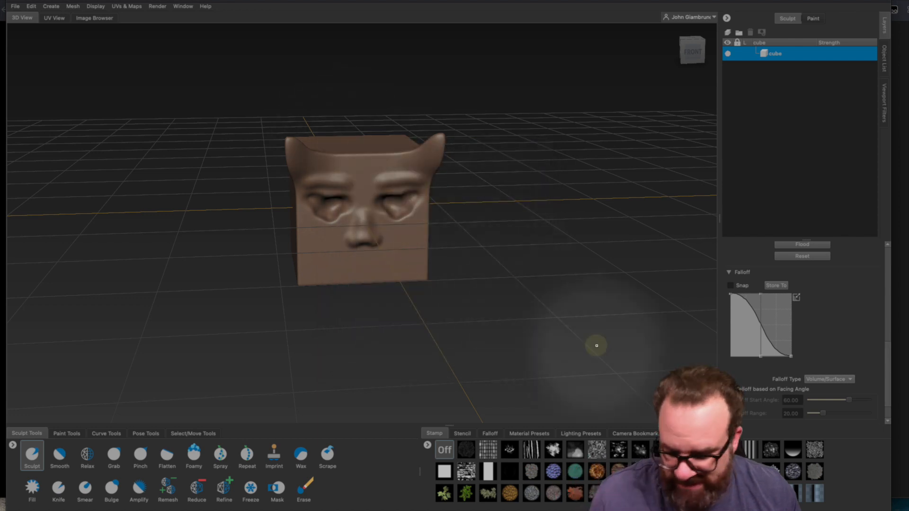
Enlarge the Sculpt brush and pull the cube's bottom corners outward into long mirrored feet
alt+drag(573, 324, 394, 320)
mouse_move(490, 276)
mouse_down()
mouse_move(504, 294)
mouse_move(497, 281)
mouse_move(670, 284)
mouse_move(498, 281)
mouse_move(455, 325)
mouse_move(491, 269)
mouse_move(513, 304)
mouse_move(504, 332)
mouse_move(512, 297)
mouse_move(481, 328)
mouse_move(512, 288)
mouse_move(507, 305)
mouse_move(442, 341)
mouse_move(447, 325)
mouse_move(403, 340)
mouse_move(435, 333)
mouse_up()
key(b)
mouse_move(414, 367)
alt+mouse_down()
mouse_move(421, 347)
mouse_move(352, 284)
mouse_move(348, 313)
mouse_move(428, 327)
mouse_move(432, 286)
mouse_move(418, 321)
mouse_move(457, 314)
mouse_move(477, 329)
mouse_move(420, 367)
mouse_move(381, 335)
alt+mouse_up()
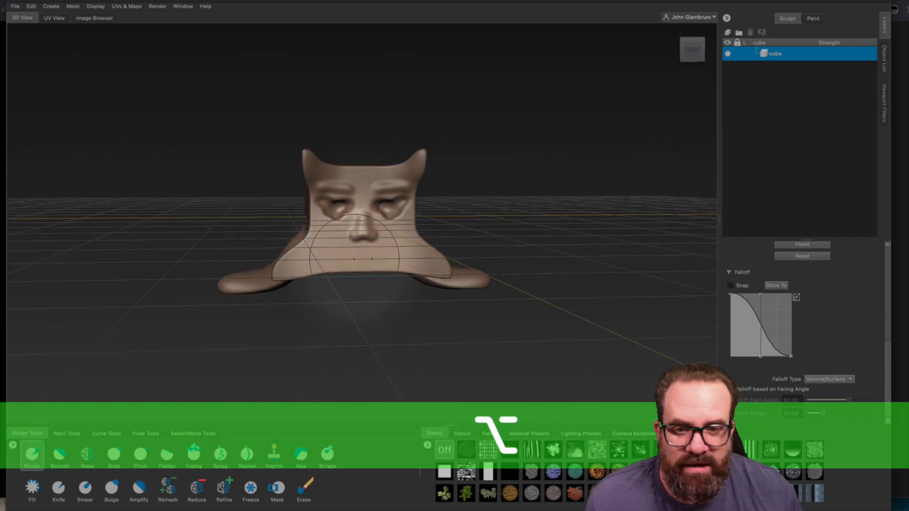
alt+drag(354, 259, 101, 132)
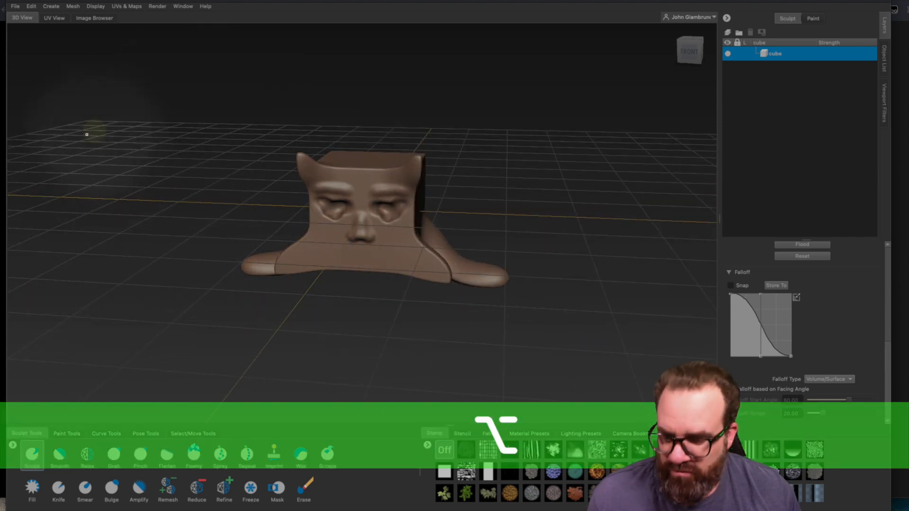
Select the whole sculpted mesh as an object and translate it upward and slightly sideways
key(super+Tab)
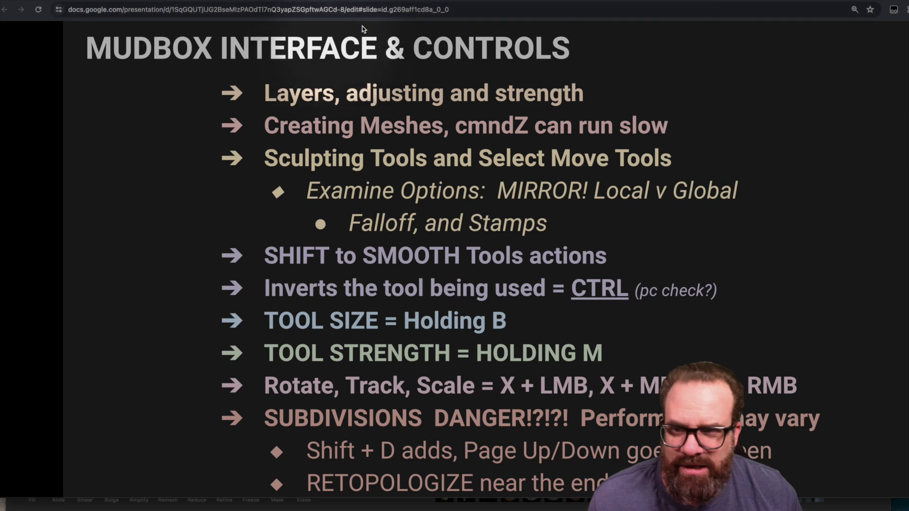
key(super+Tab)
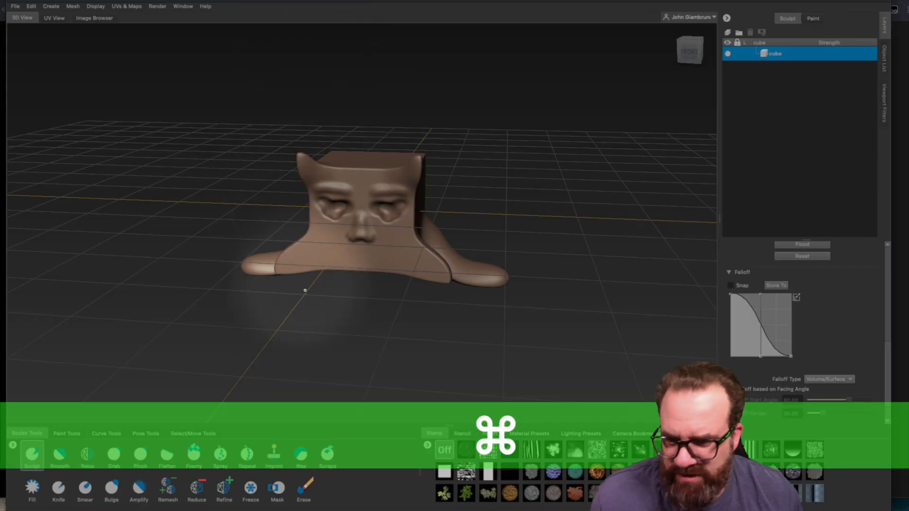
click(191, 434)
click(67, 461)
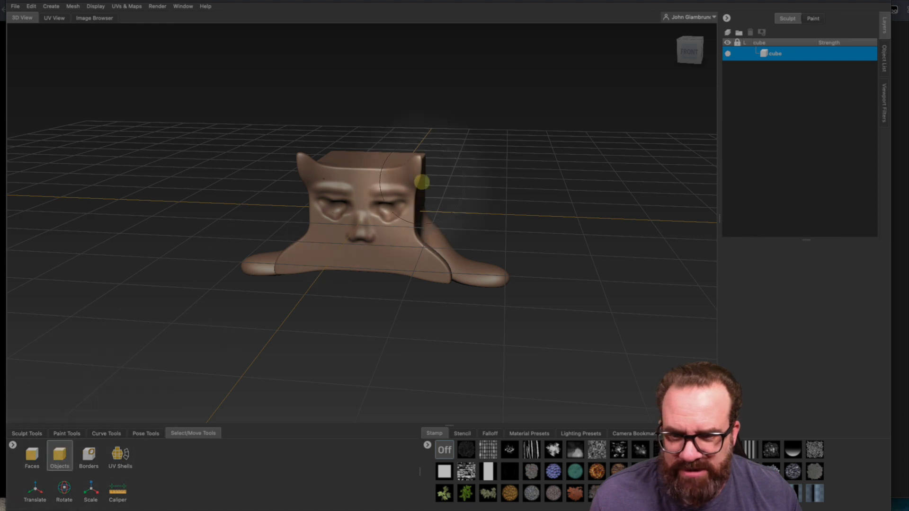
click(393, 244)
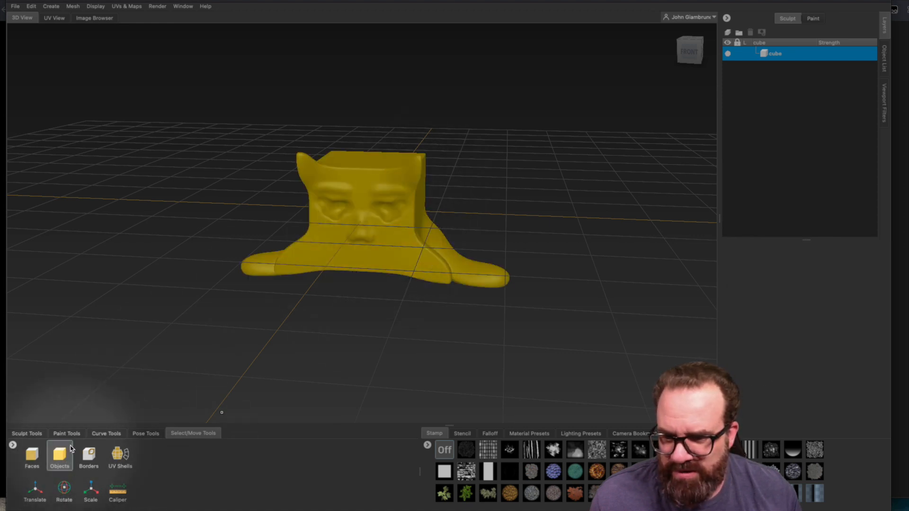
click(203, 445)
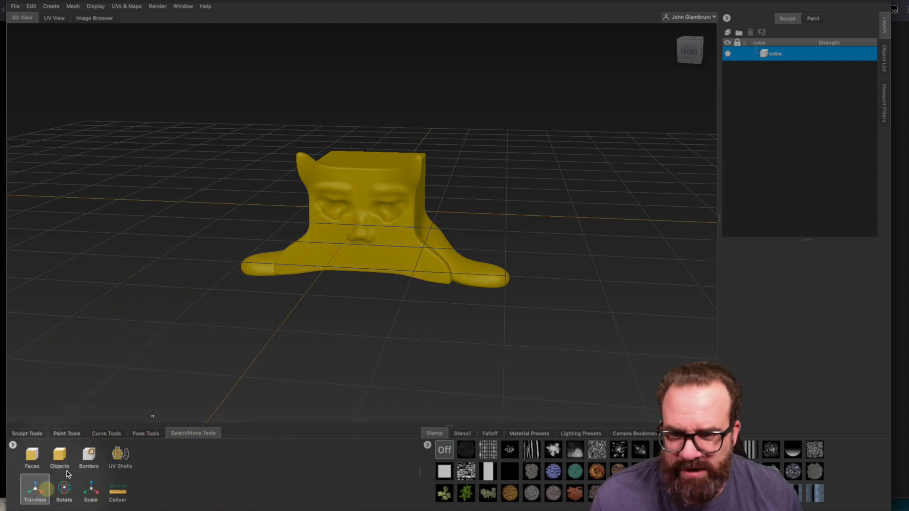
click(47, 492)
drag(367, 214, 382, 149)
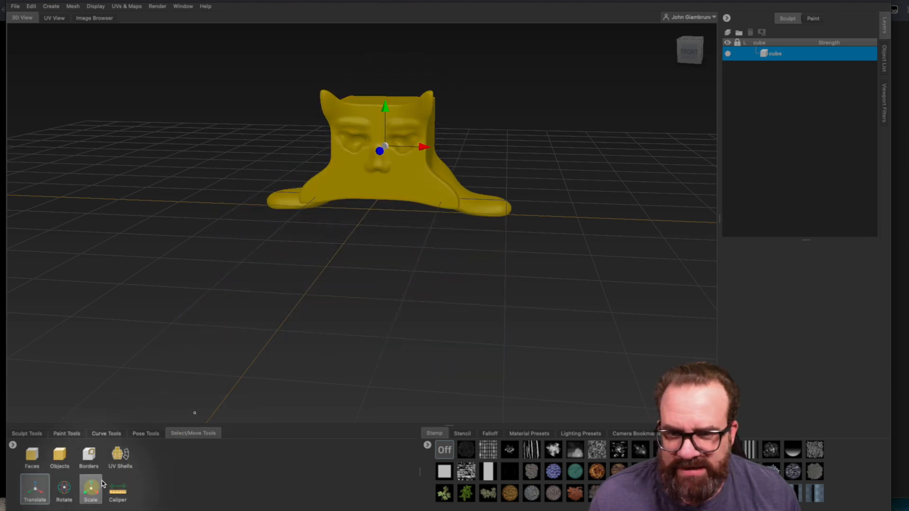
Scale the selected mesh taller along its vertical axis and narrower along its horizontal axis
click(92, 489)
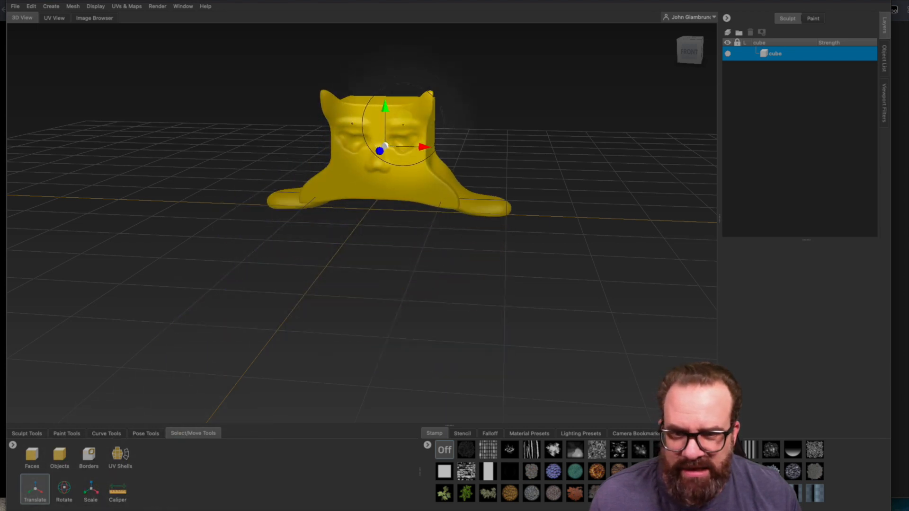
click(95, 490)
drag(387, 106, 384, 87)
drag(417, 147, 412, 147)
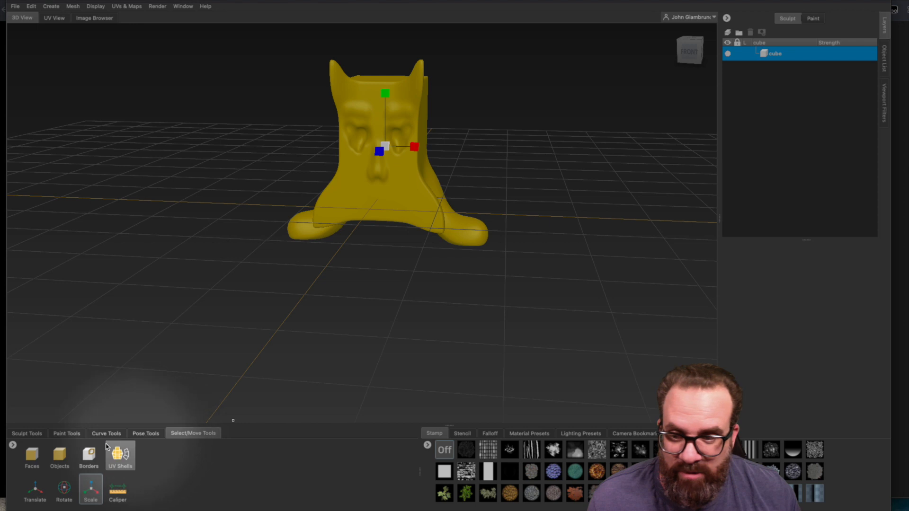
Choose the Knife tool, subdivide the mesh to level 7, and deselect the object
click(33, 434)
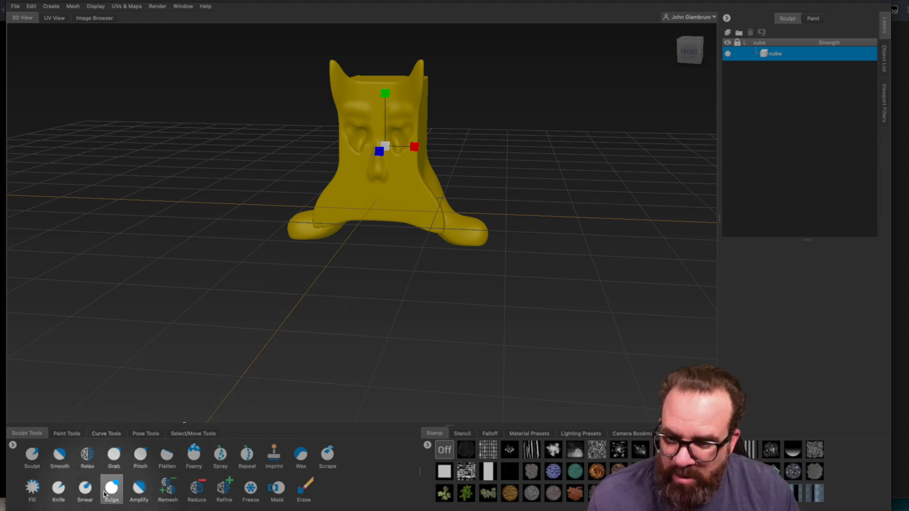
click(63, 489)
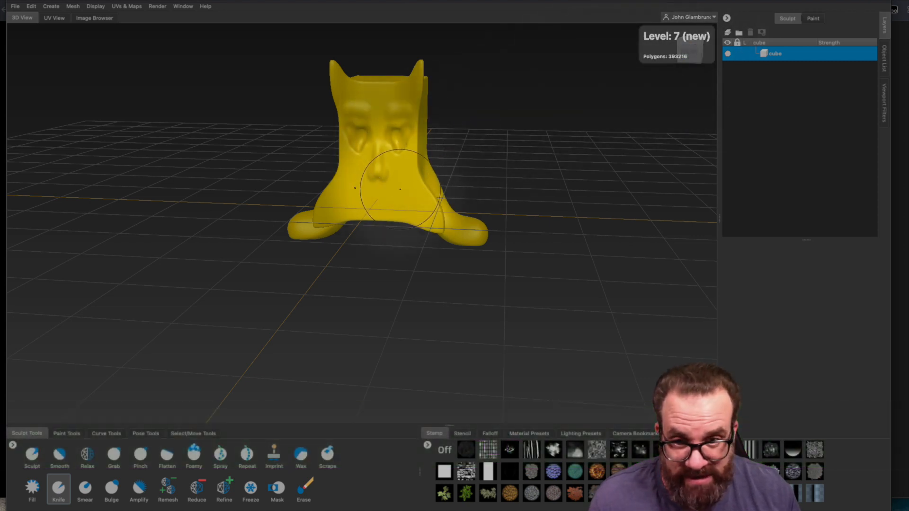
key(q)
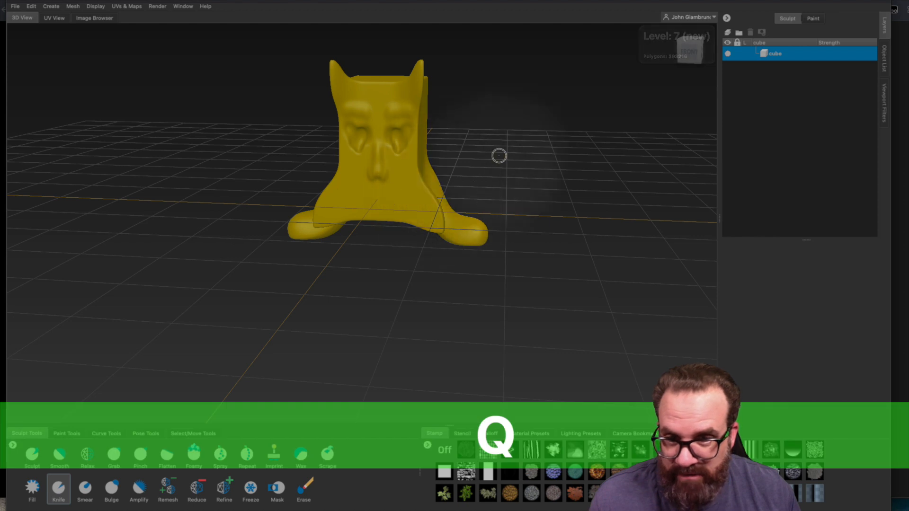
click(192, 434)
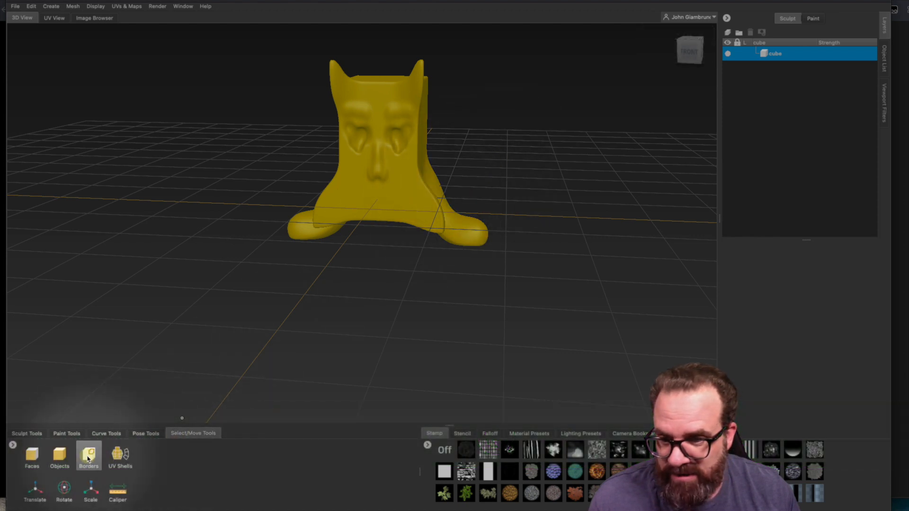
click(59, 456)
click(251, 276)
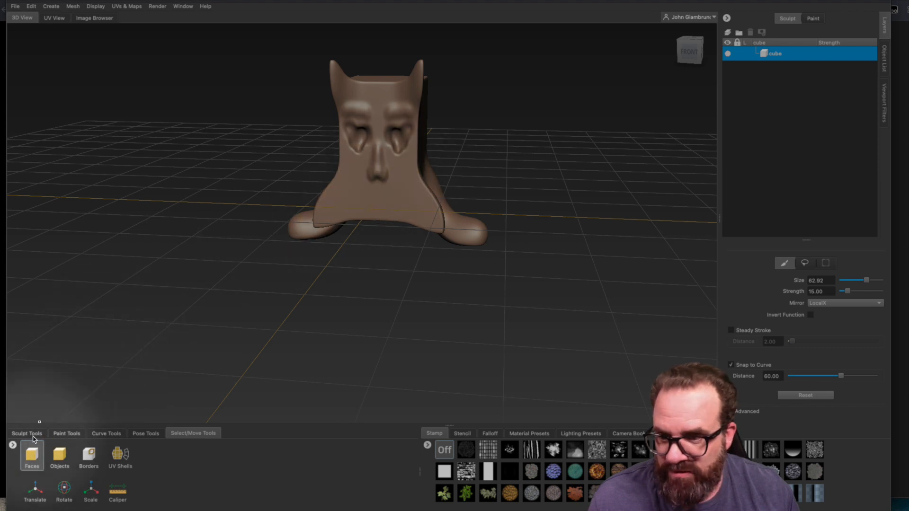
Ready the Knife tool and add a new sculpt layer named details
click(27, 433)
scroll(413, 209, up, 5)
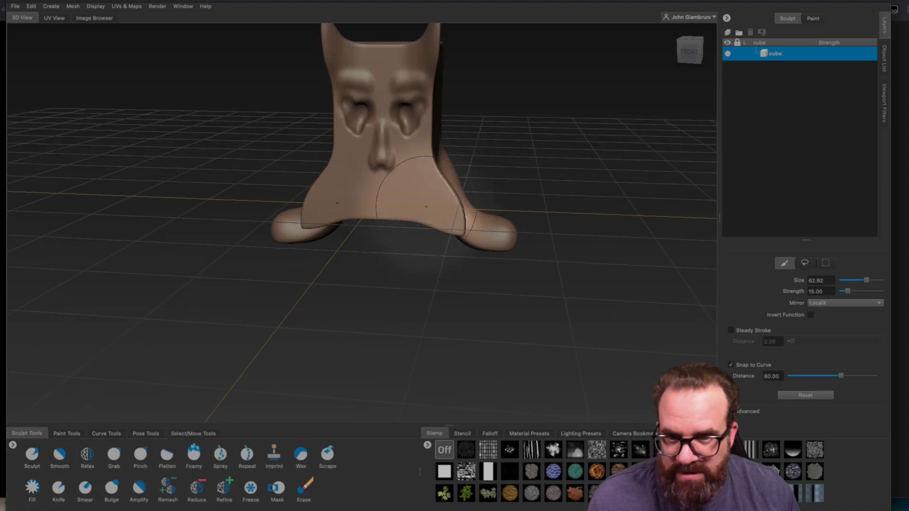
alt+middle_drag(421, 185, 424, 275)
mouse_move(425, 275)
alt+mouse_down()
mouse_move(386, 263)
mouse_move(481, 257)
alt+mouse_up()
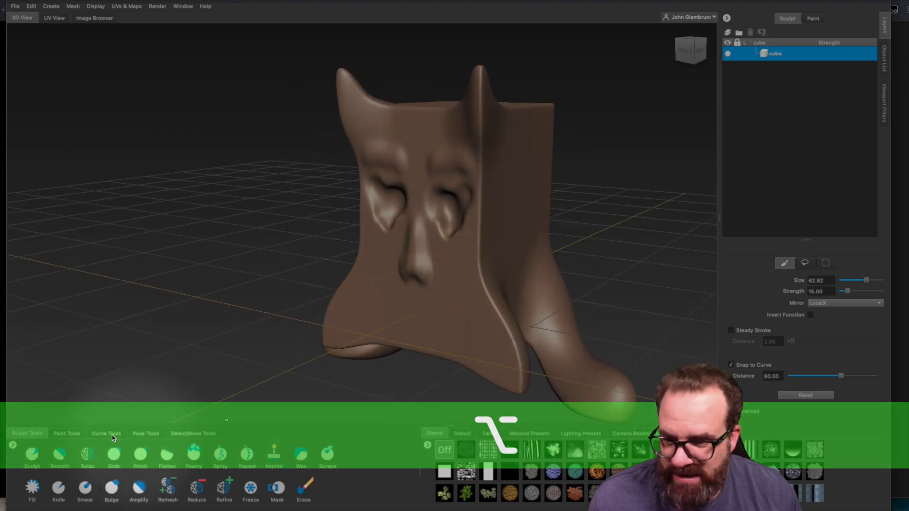
click(32, 467)
click(59, 487)
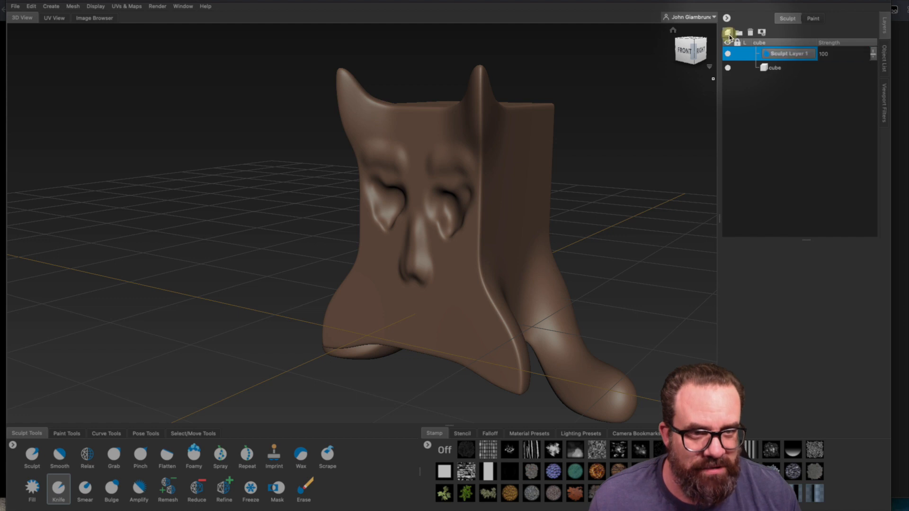
text(d)
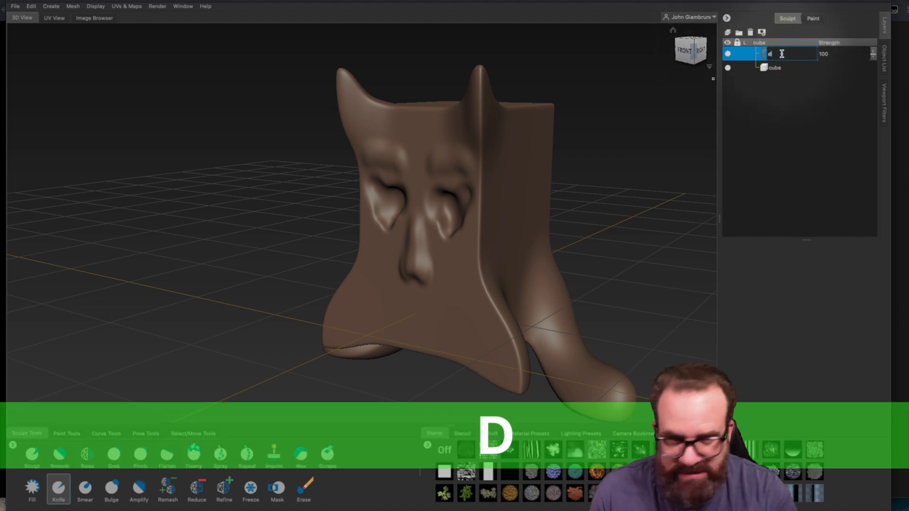
text(etails)
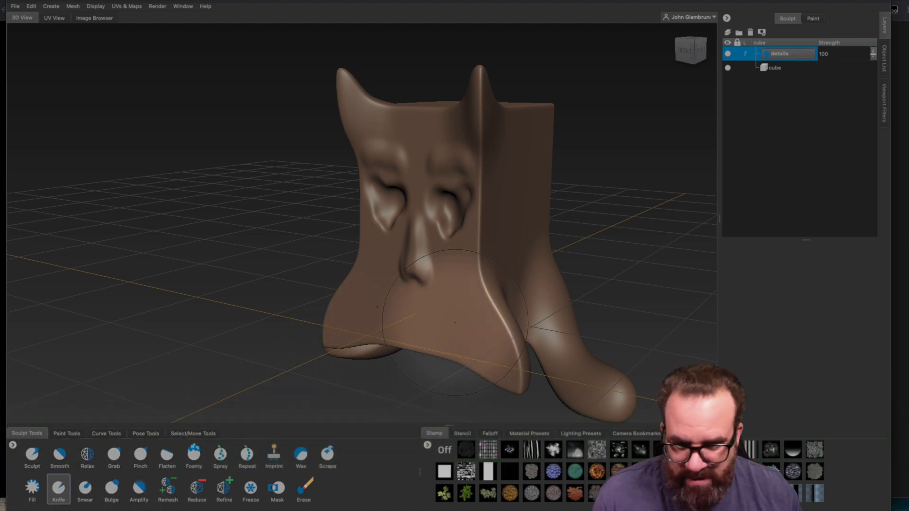
Shrink the Knife brush, adjust its strength, and cut a row of mirrored vertical notches along the face's lower edge
text(b)
drag(431, 343, 387, 343)
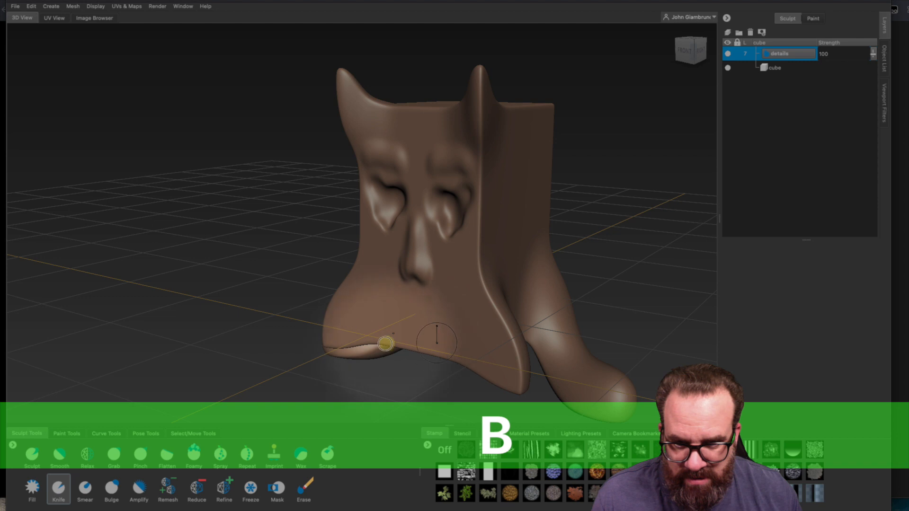
key(m)
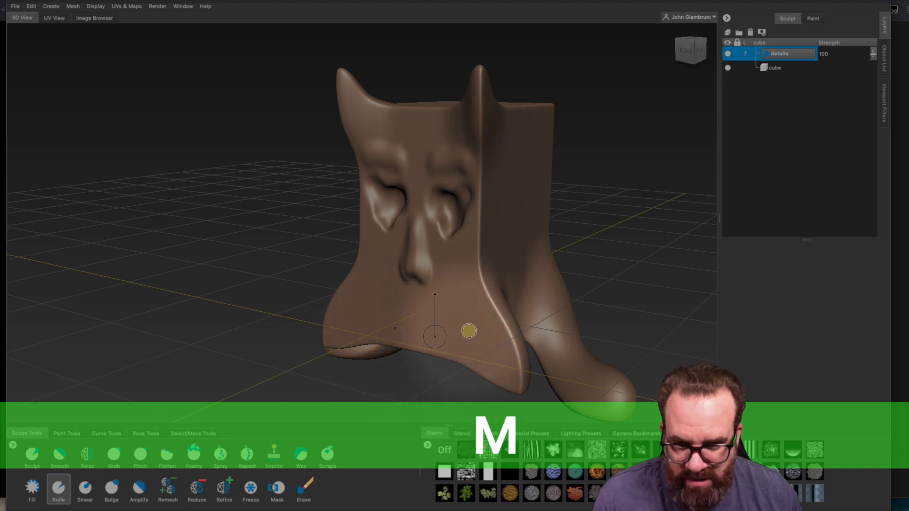
drag(469, 330, 443, 352)
scroll(444, 354, up, 2)
alt+middle_drag(444, 361, 430, 315)
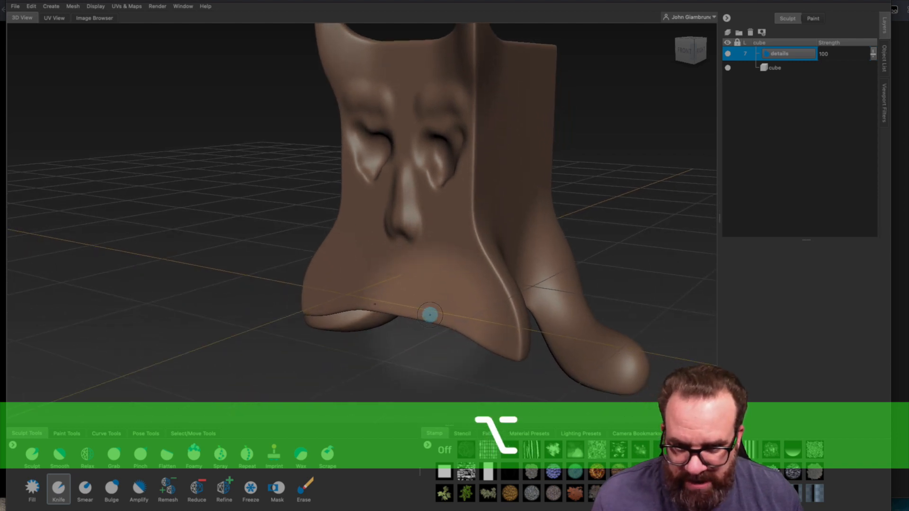
mouse_move(436, 320)
mouse_down()
mouse_move(433, 305)
mouse_move(461, 356)
mouse_up()
mouse_move(483, 321)
mouse_down()
mouse_move(493, 361)
mouse_move(525, 379)
mouse_up()
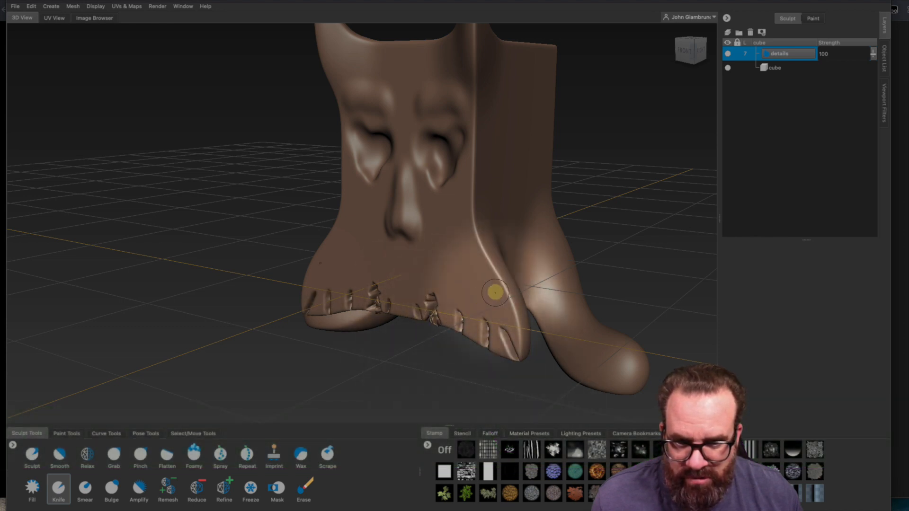
Try cutting two horizontal Knife slashes across the face's lower side edge and back leg, and undo them
drag(496, 297, 552, 296)
drag(491, 271, 558, 258)
alt+drag(492, 310, 427, 317)
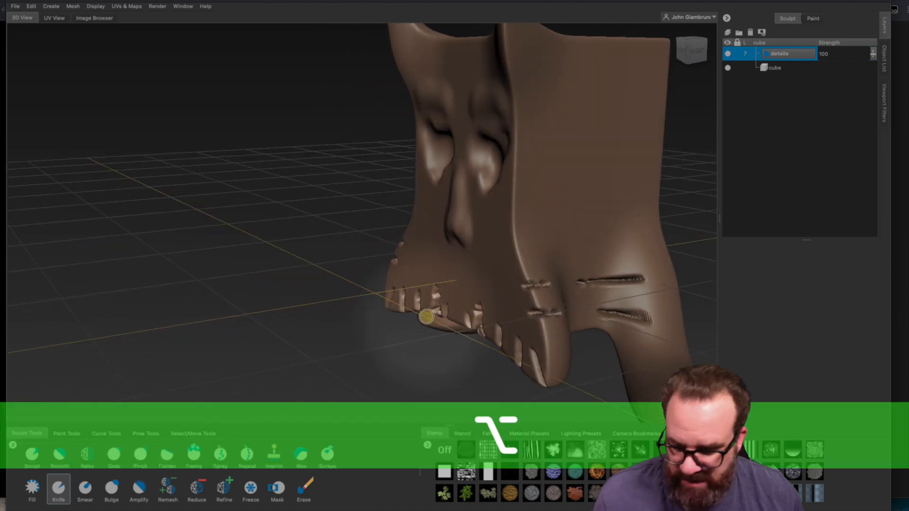
key(super+z)
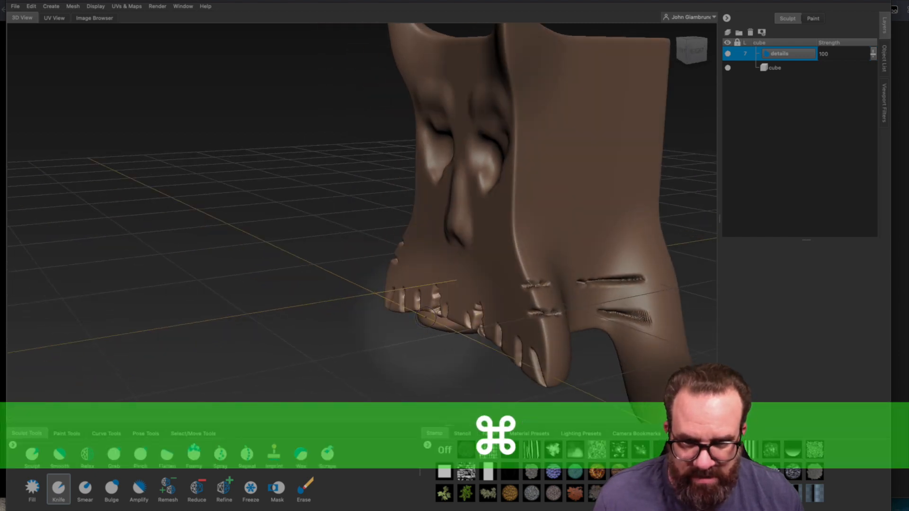
key(super+z)
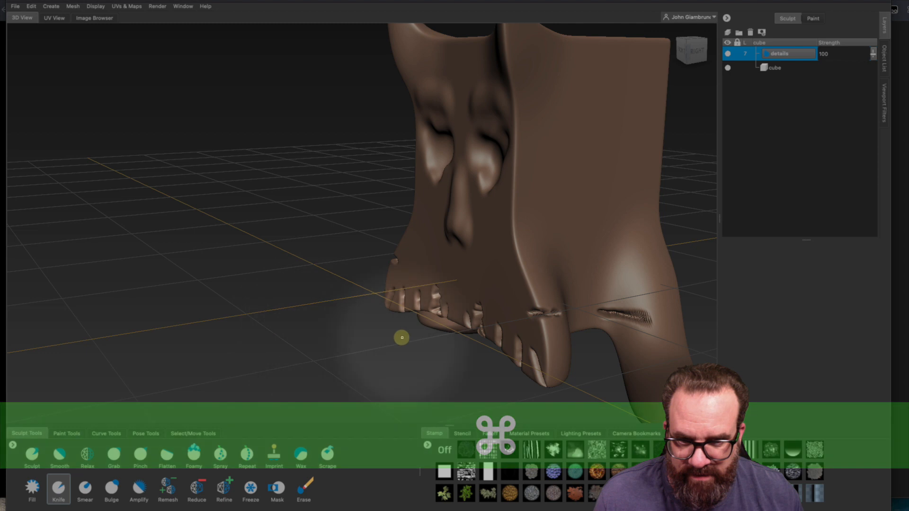
key(super+z)
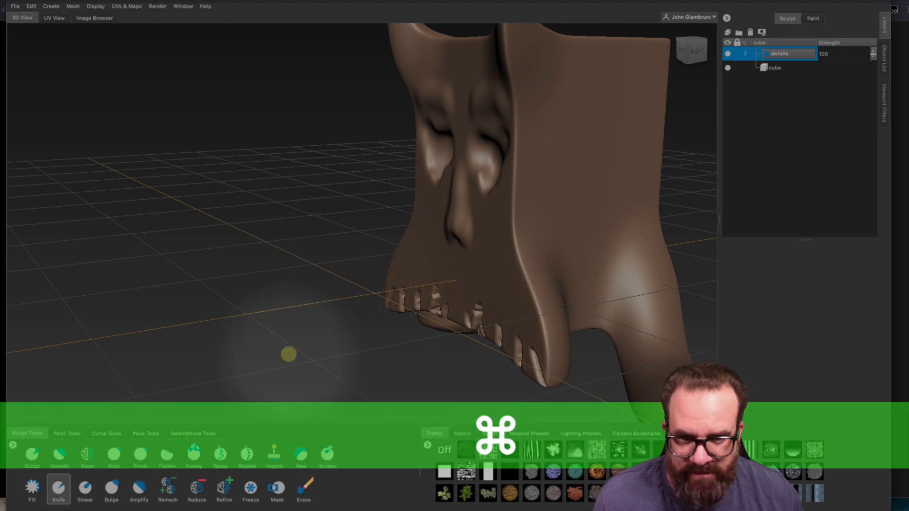
Add short Knife notches at the lower side corners and middle of the bottom edge, and soften the cuts with a resized Smooth brush
alt+drag(422, 360, 546, 332)
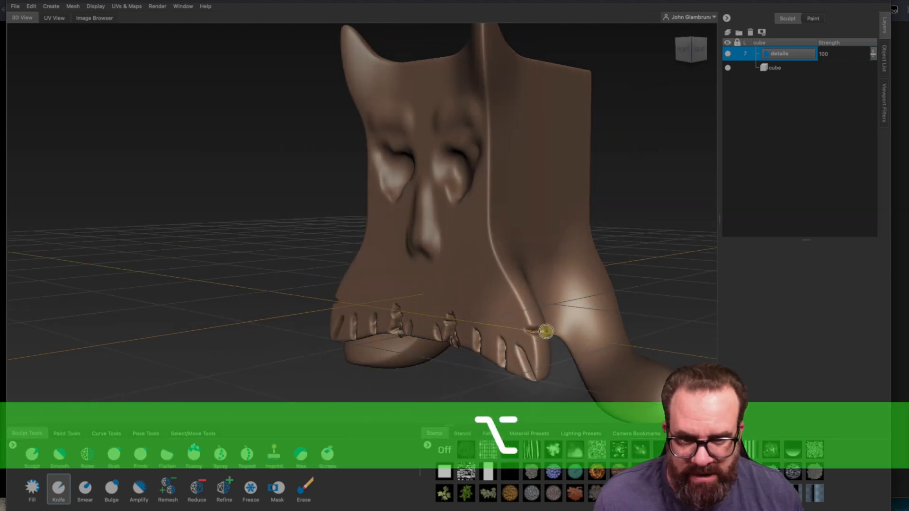
alt+drag(479, 345, 386, 355)
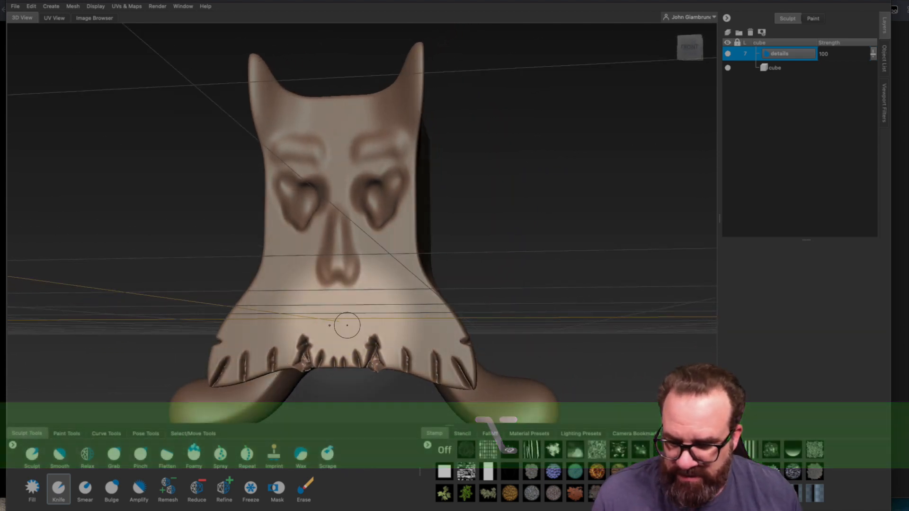
mouse_move(305, 346)
shift+mouse_down()
mouse_move(294, 362)
mouse_move(304, 345)
shift+mouse_up()
click(60, 456)
key(b)
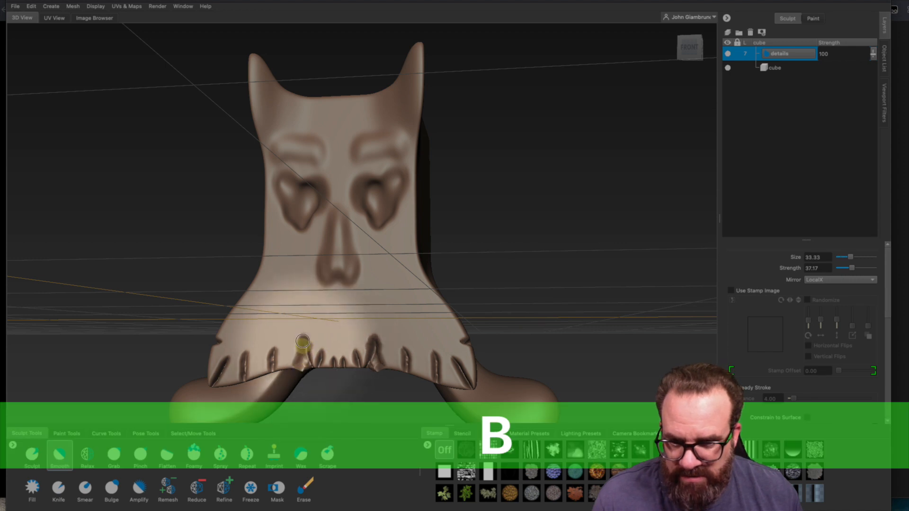
mouse_move(244, 376)
mouse_down()
mouse_move(215, 374)
mouse_move(227, 356)
mouse_up()
drag(312, 362, 358, 358)
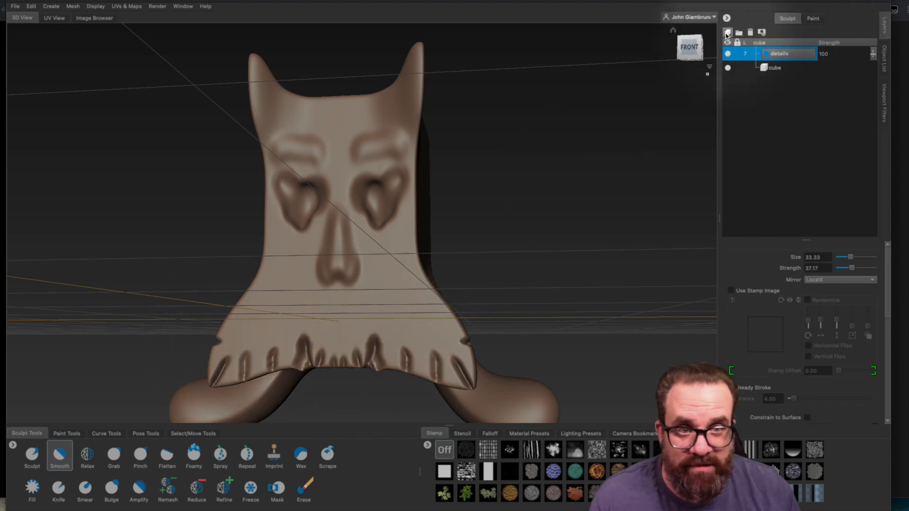
Add another sculpt layer above details and name it texture
click(729, 34)
mouse_move(485, 260)
alt+mouse_down()
mouse_move(395, 266)
mouse_move(629, 230)
mouse_move(550, 359)
alt+mouse_up()
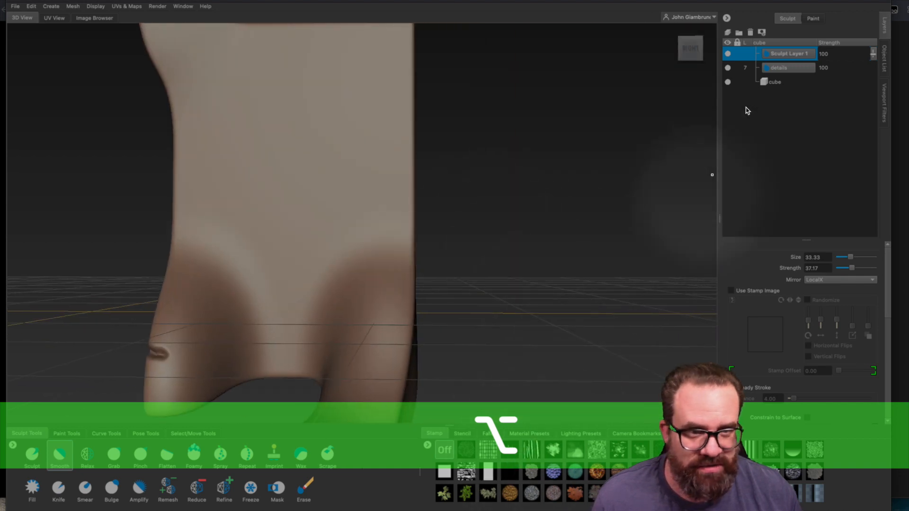
double_click(781, 53)
text(texture)
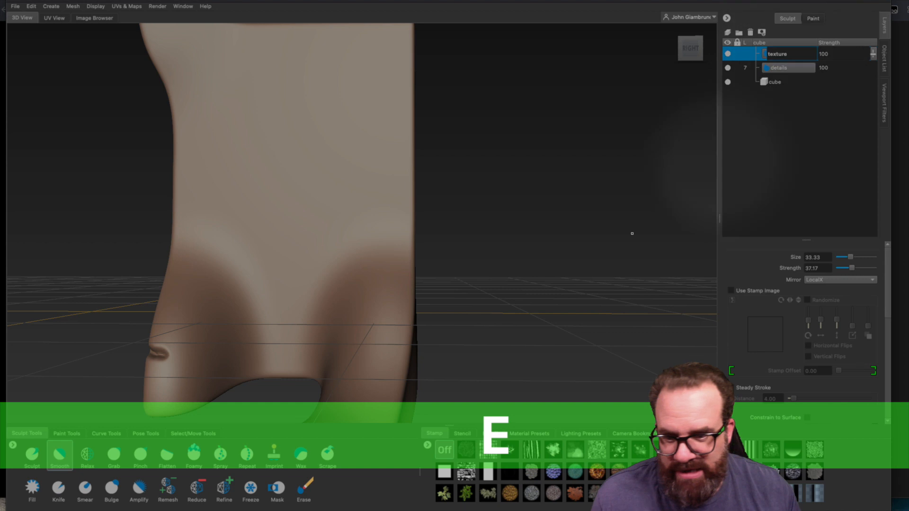
Choose the Imprint tool and set its stamp image to the rough orange cluster texture
click(274, 455)
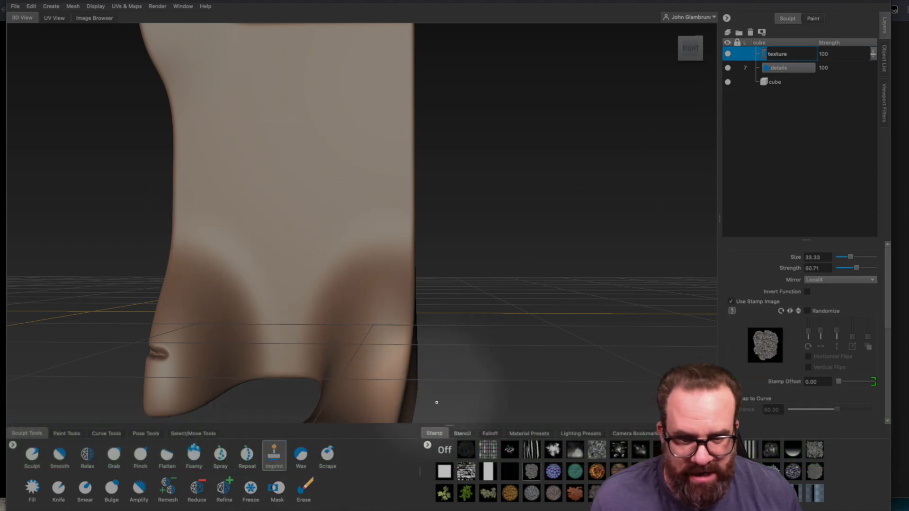
click(552, 471)
scroll(402, 254, down, 5)
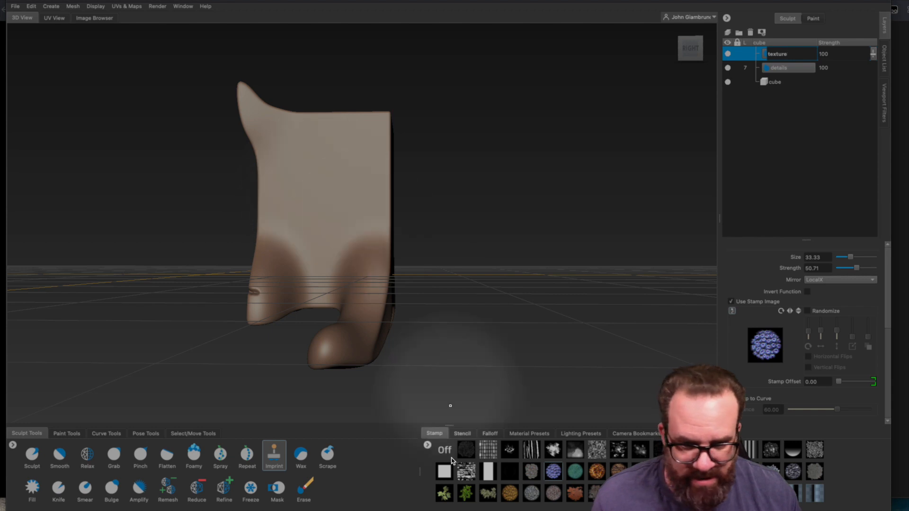
click(576, 495)
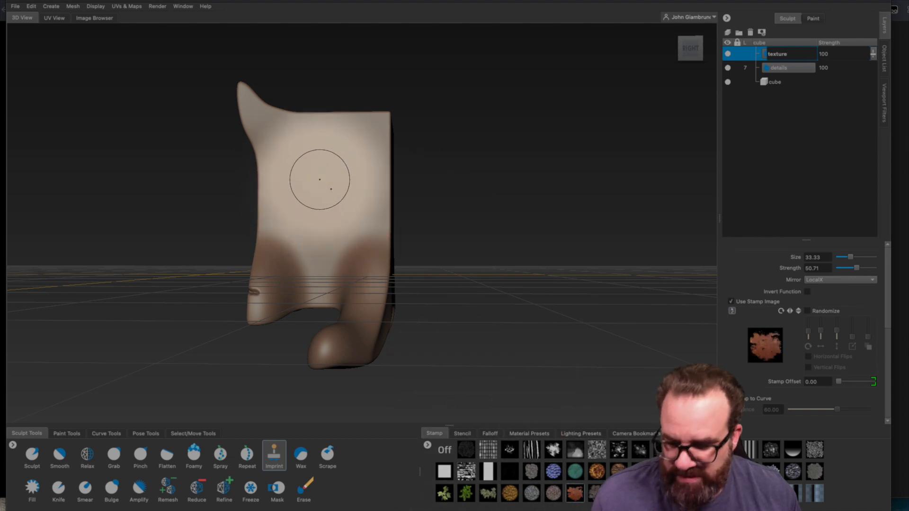
Try imprinting the orange cluster stamp on the mesh's side face, and undo the strokes
mouse_move(327, 176)
mouse_down()
mouse_move(402, 176)
mouse_move(368, 176)
mouse_move(350, 205)
mouse_move(424, 226)
mouse_up()
key(super+z)
key(super+z)
key(super+z)
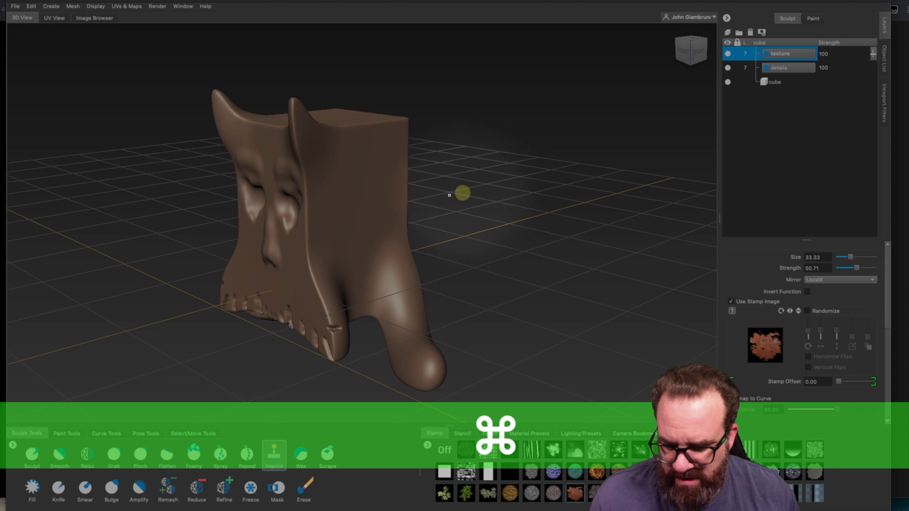
Lower the Imprint strength and stamp the orange cluster texture over the upper side face
key(m)
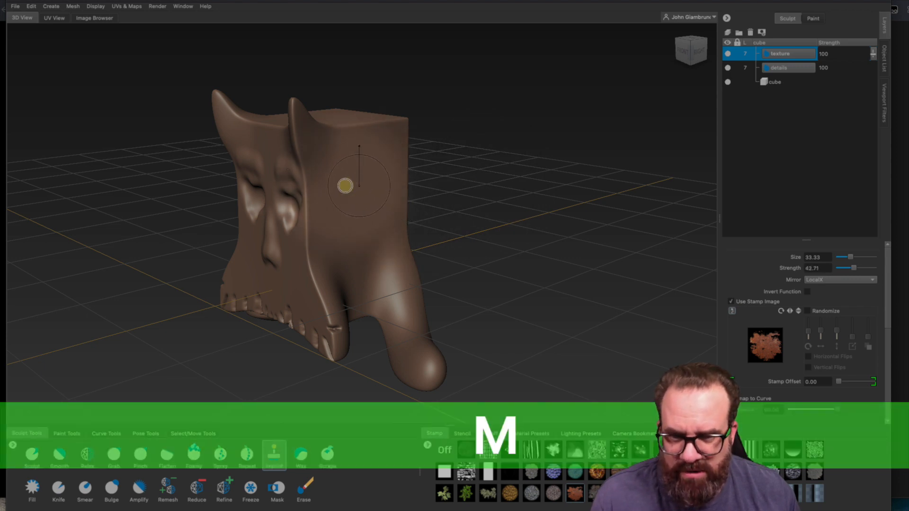
drag(345, 186, 317, 196)
scroll(764, 292, down, 2)
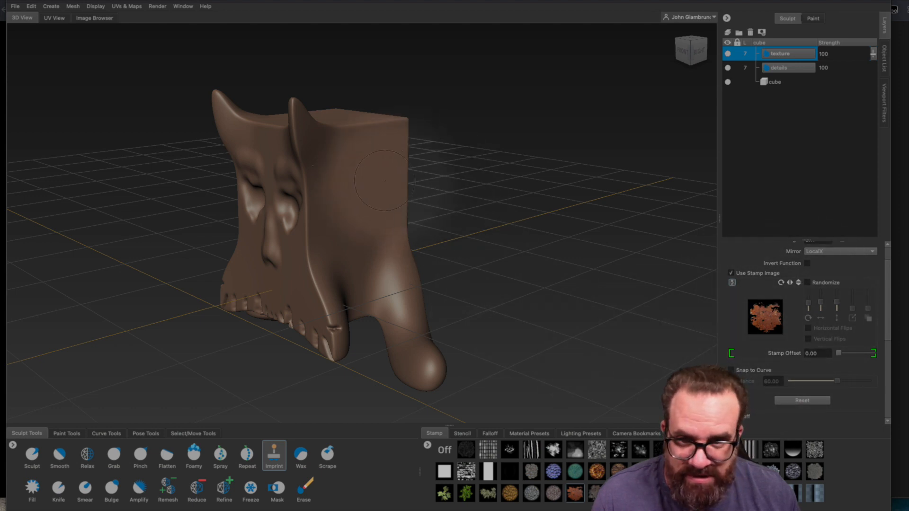
key(super)
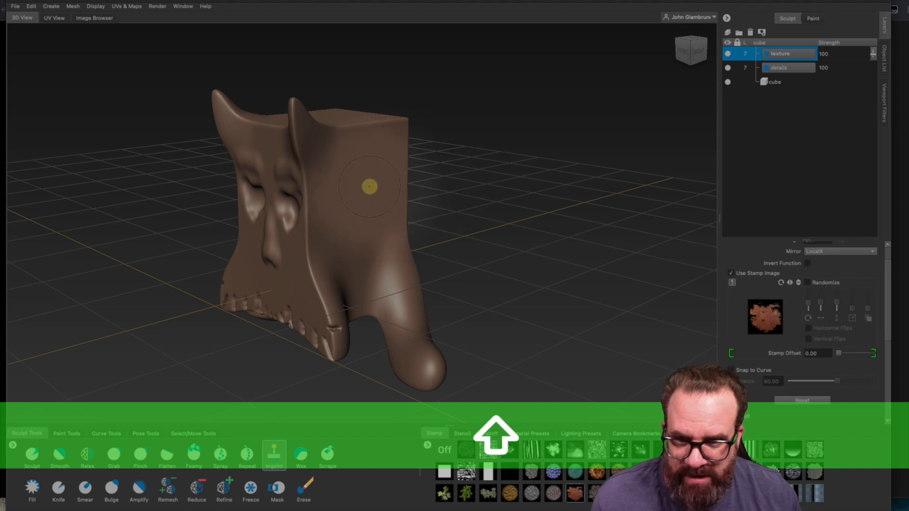
shift+drag(420, 183, 420, 183)
mouse_move(362, 199)
alt+mouse_down()
mouse_move(322, 186)
mouse_move(211, 201)
mouse_move(222, 215)
mouse_move(308, 208)
mouse_move(340, 192)
mouse_move(389, 211)
mouse_move(388, 201)
alt+mouse_up()
Imprint the back face with the orange cluster stamp near its top and the brown bark stamp below it
alt+drag(385, 144, 457, 325)
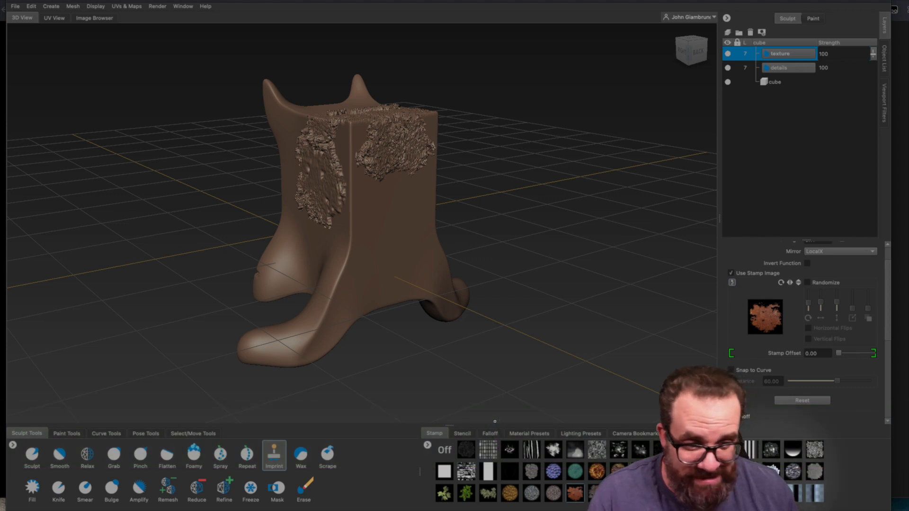
click(619, 469)
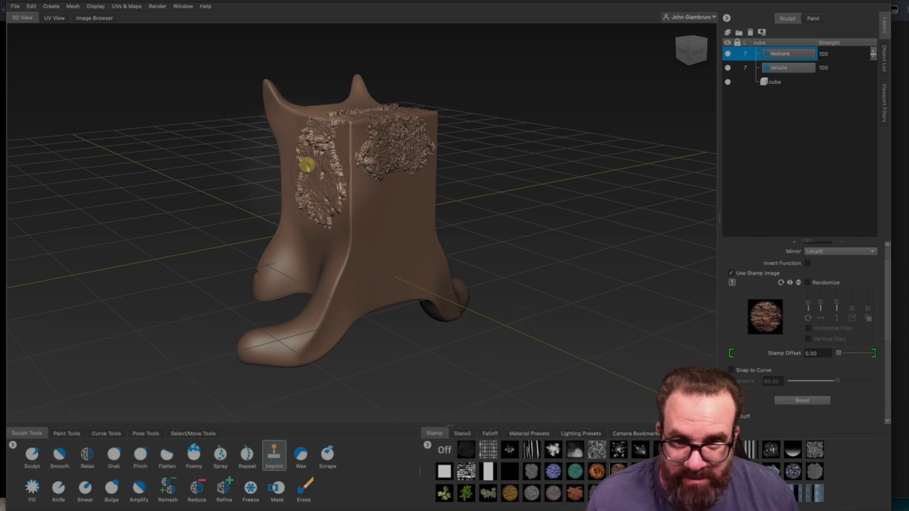
drag(397, 220, 426, 211)
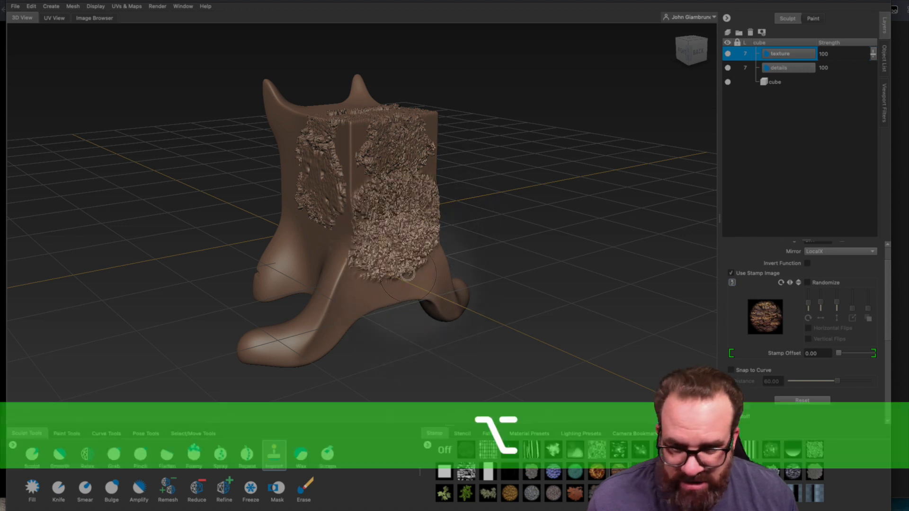
Set the Imprint stamp image to the green leaves and stamp two leaf imprints on the lower side face
alt+drag(411, 308, 404, 419)
click(443, 502)
alt+drag(345, 290, 358, 280)
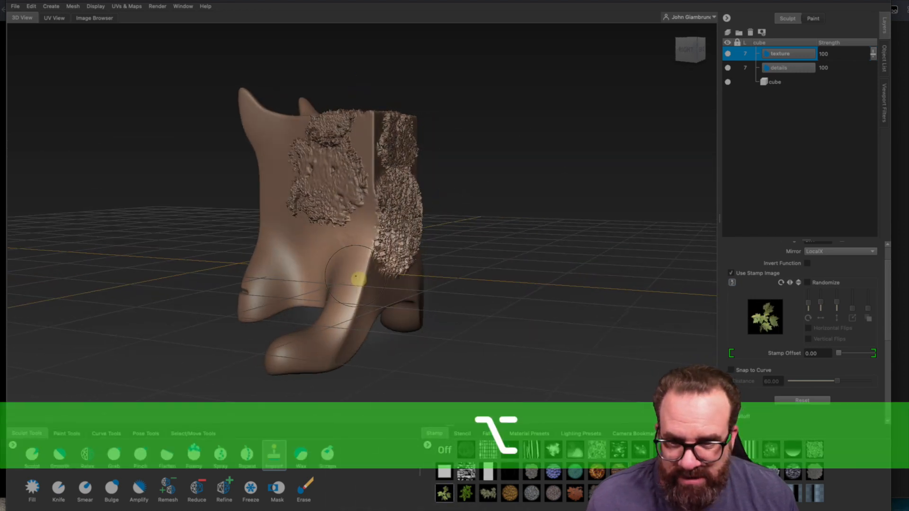
drag(313, 257, 326, 266)
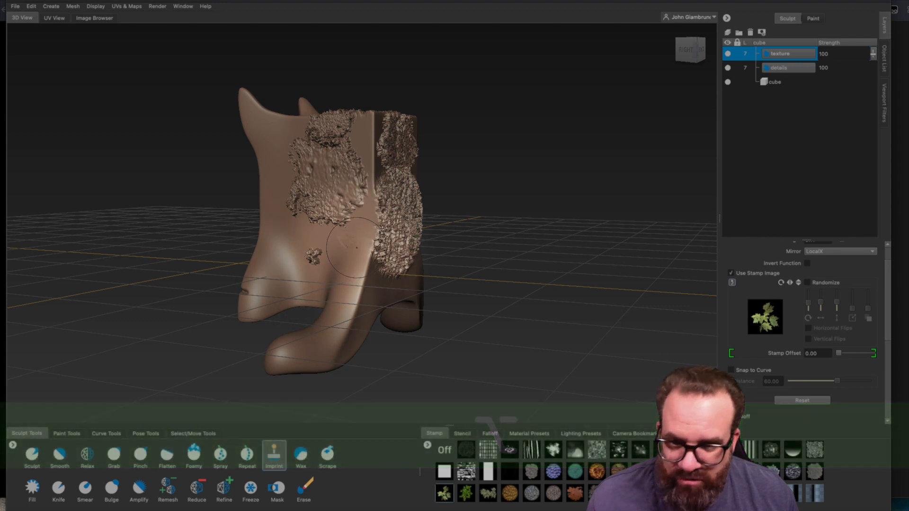
ctrl+drag(357, 237, 366, 270)
scroll(336, 258, up, 5)
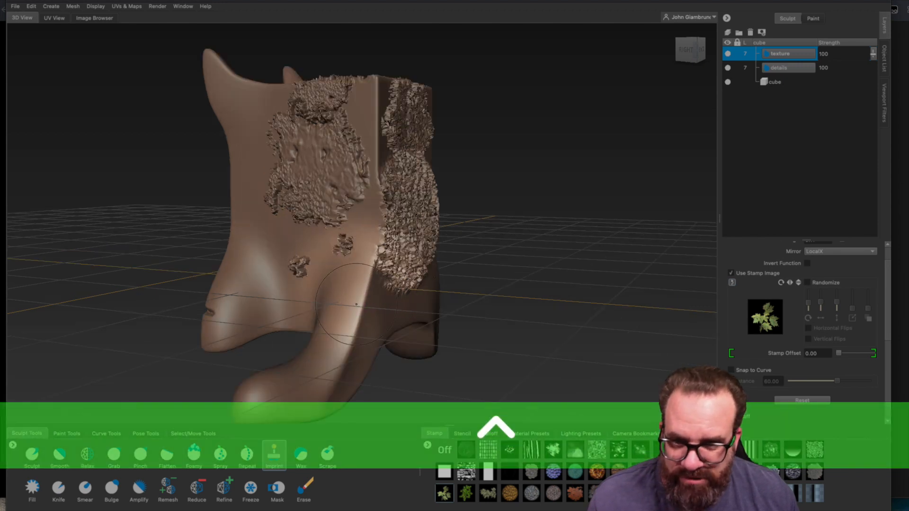
Smooth the imprinted textures and spread large leaf imprints across the back face, undoing the unwanted stroke
mouse_move(343, 251)
shift+mouse_down()
mouse_move(283, 290)
mouse_move(288, 265)
mouse_move(284, 279)
shift+mouse_up()
mouse_move(323, 185)
shift+mouse_down()
mouse_move(285, 187)
mouse_move(254, 158)
mouse_move(274, 87)
mouse_move(332, 27)
mouse_move(355, 126)
mouse_move(393, 48)
mouse_move(406, 258)
mouse_move(433, 109)
mouse_move(430, 302)
mouse_move(359, 282)
mouse_move(264, 282)
shift+mouse_up()
drag(375, 268, 378, 239)
key(super+z)
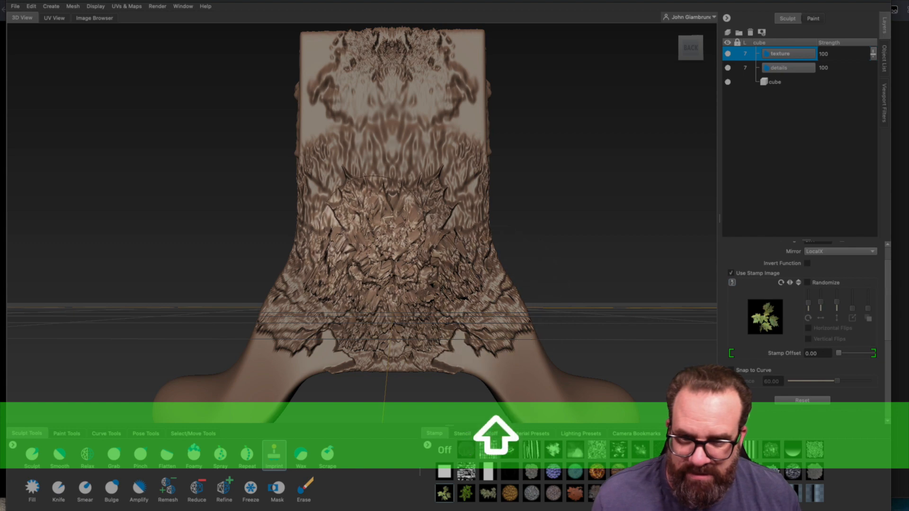
mouse_move(309, 232)
shift+mouse_down()
mouse_move(274, 325)
mouse_move(436, 335)
mouse_move(386, 244)
mouse_move(406, 155)
mouse_move(379, 146)
shift+mouse_up()
Toggle the visibility of the texture layer off and on, and delete that layer
mouse_move(393, 280)
alt+mouse_down()
mouse_move(548, 260)
mouse_move(599, 280)
alt+mouse_up()
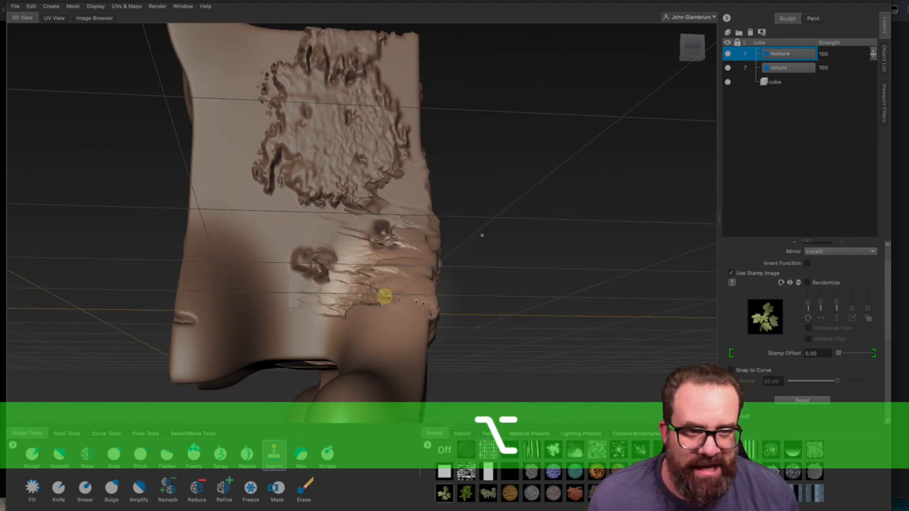
alt+right_drag(474, 208, 303, 213)
alt+drag(284, 199, 365, 232)
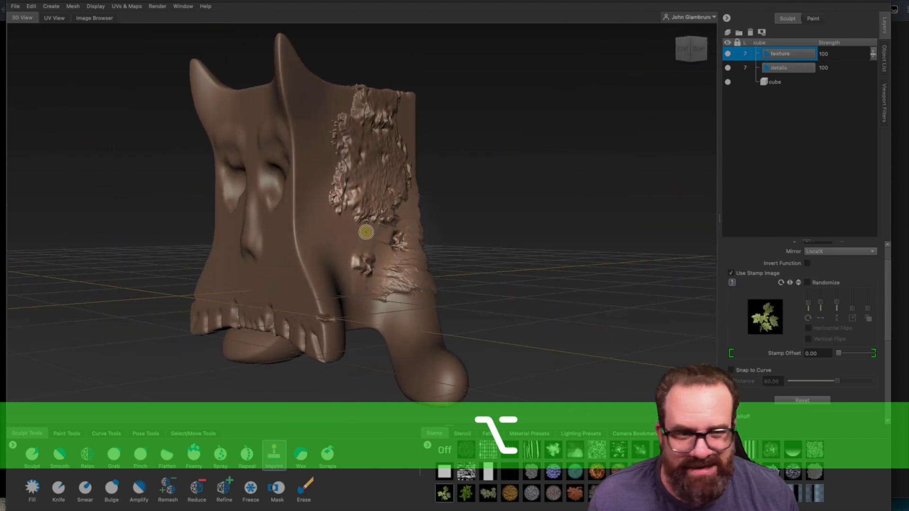
click(728, 54)
alt+drag(370, 170, 407, 179)
click(728, 54)
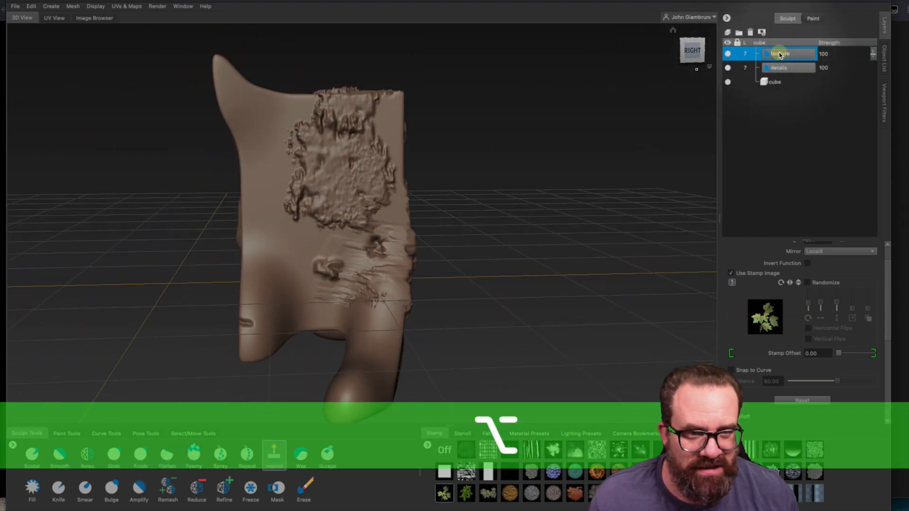
click(751, 32)
mouse_move(623, 142)
alt+mouse_down()
mouse_move(333, 195)
mouse_move(526, 204)
alt+mouse_up()
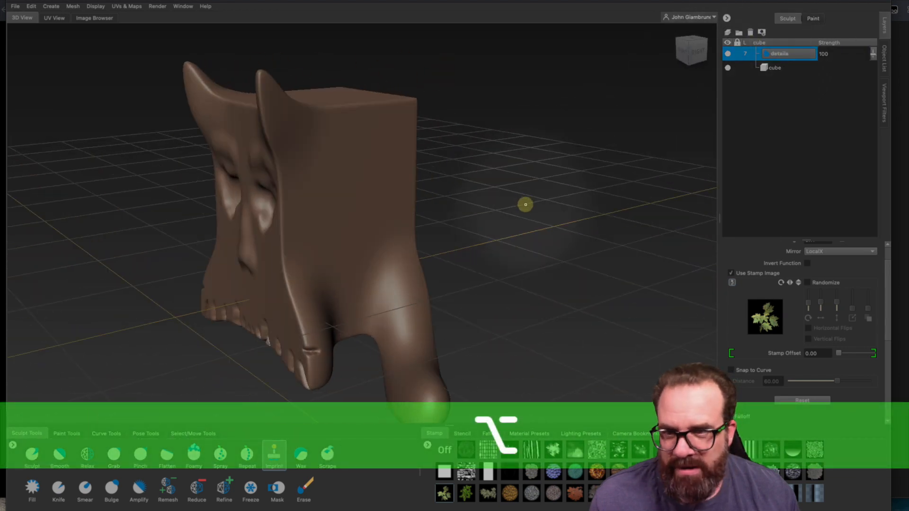
Step the mesh down to subdivision level 4 and back up to level 6, examining the face at each level
click(209, 1)
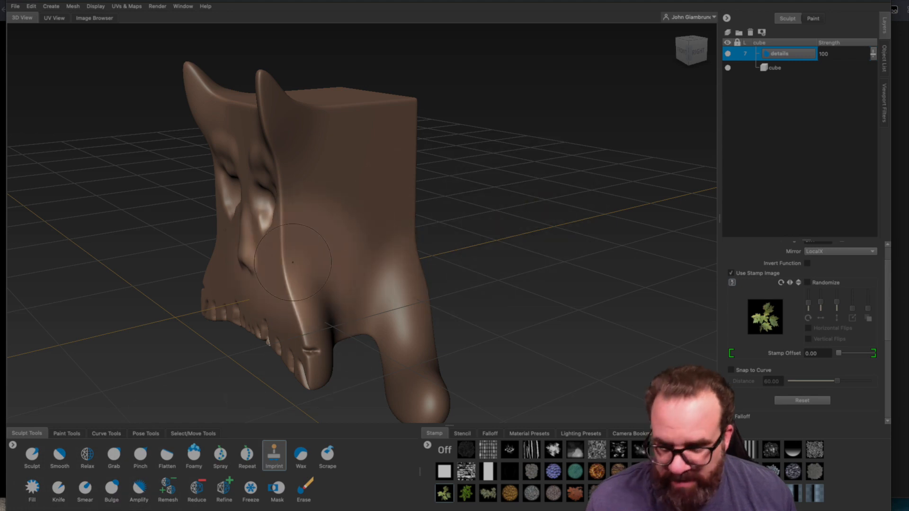
key(alt)
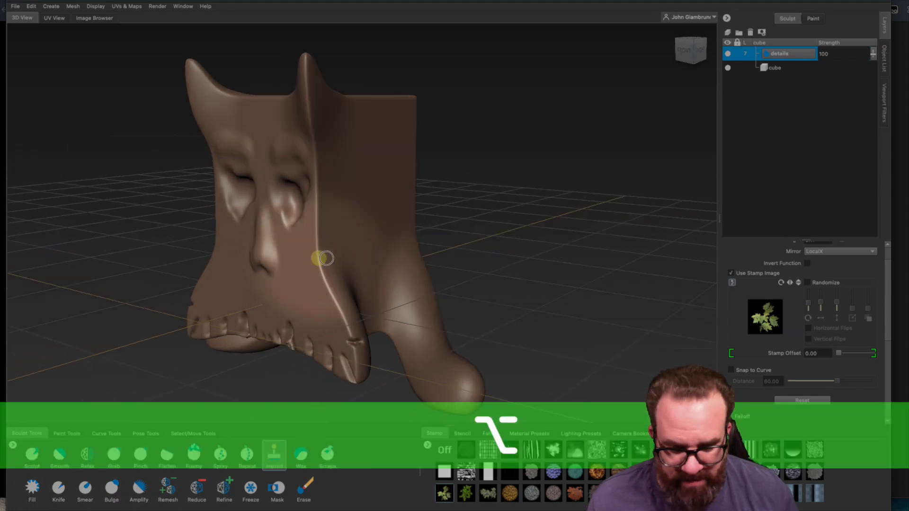
alt+drag(326, 258, 343, 254)
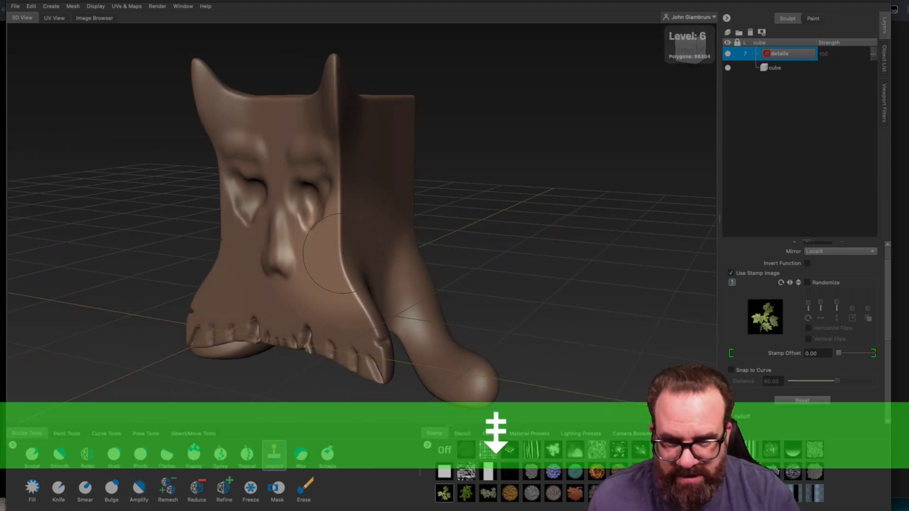
key(Page_Down)
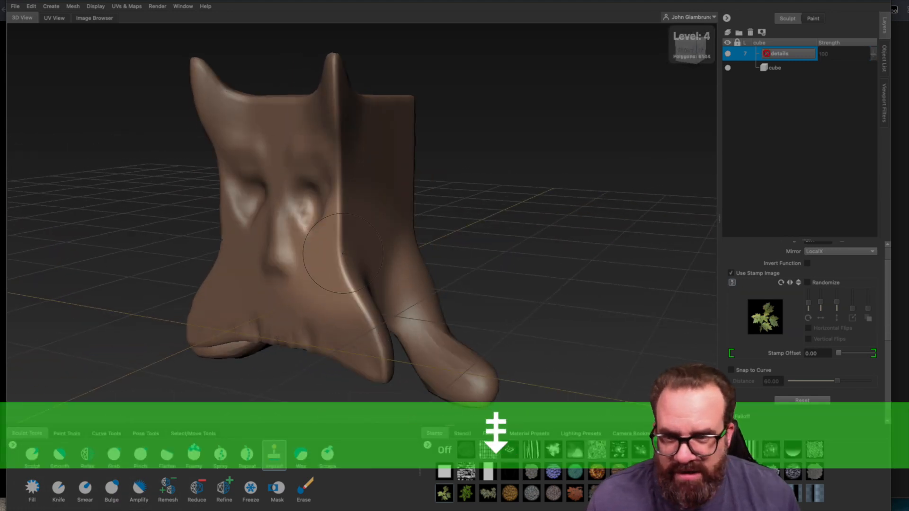
mouse_move(346, 245)
alt+mouse_down()
mouse_move(254, 237)
mouse_move(353, 230)
alt+mouse_up()
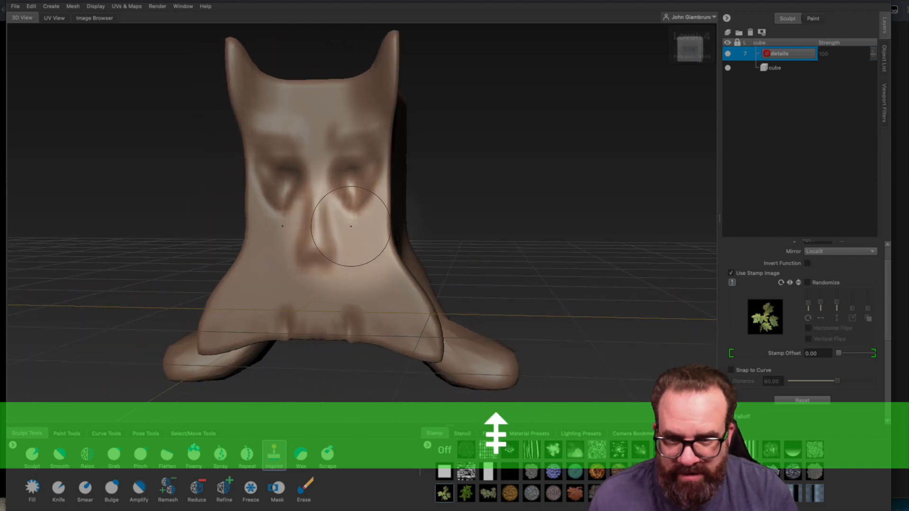
key(Page_Up)
alt+drag(351, 226, 394, 227)
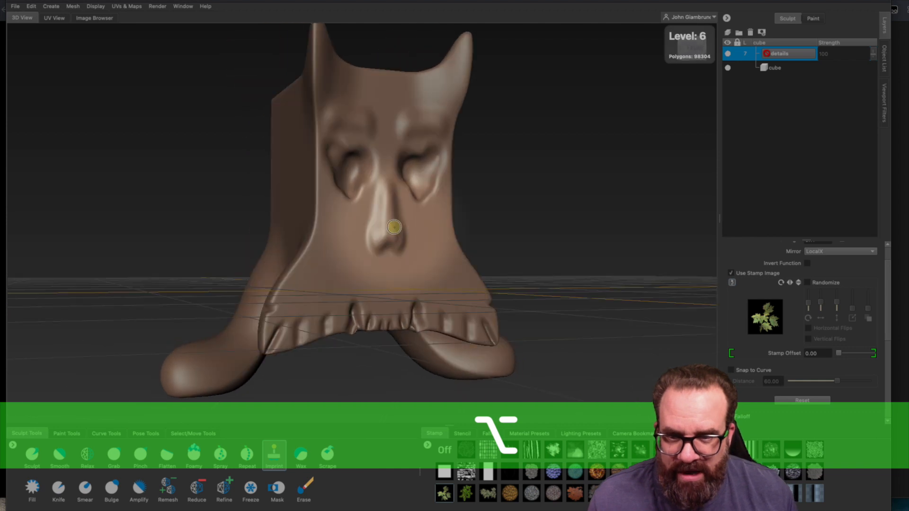
alt+scroll(396, 240, down, 10)
alt+scroll(398, 265, up, 10)
alt+drag(392, 263, 328, 260)
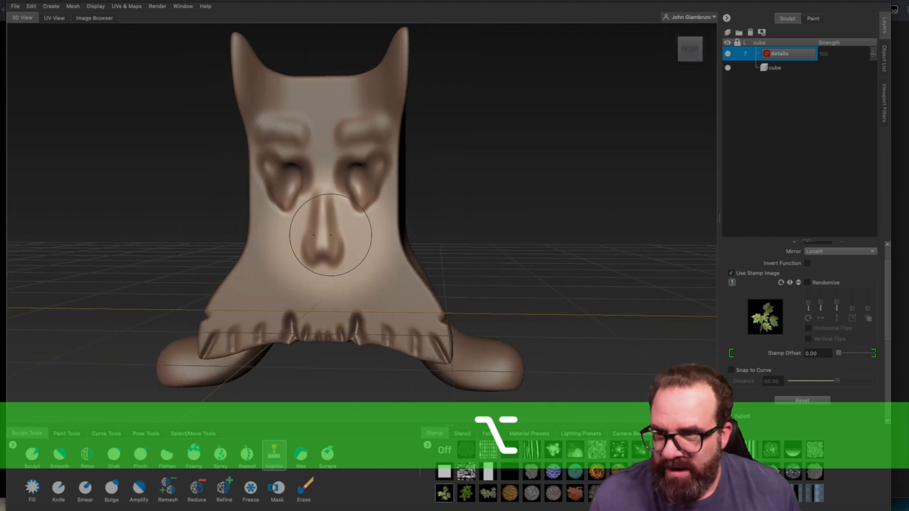
Start a new scene without saving the current one and load the Reptile starting mesh
click(15, 6)
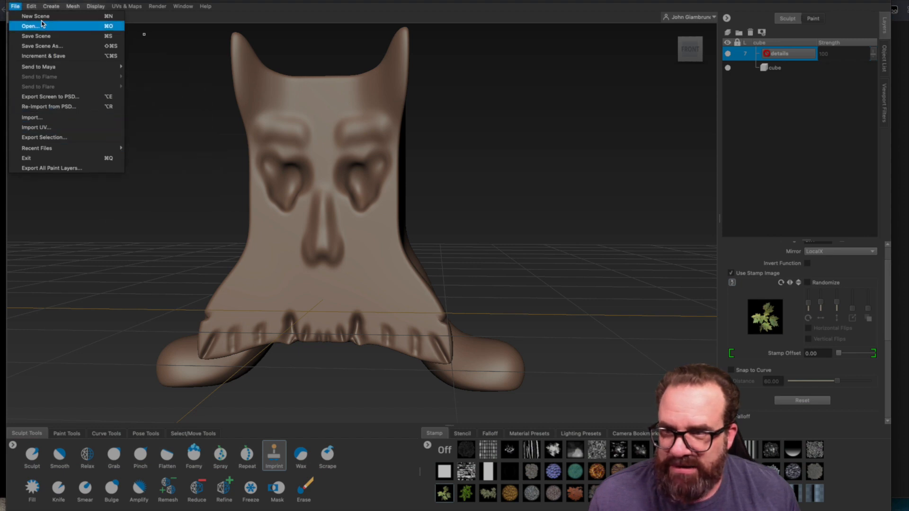
click(37, 19)
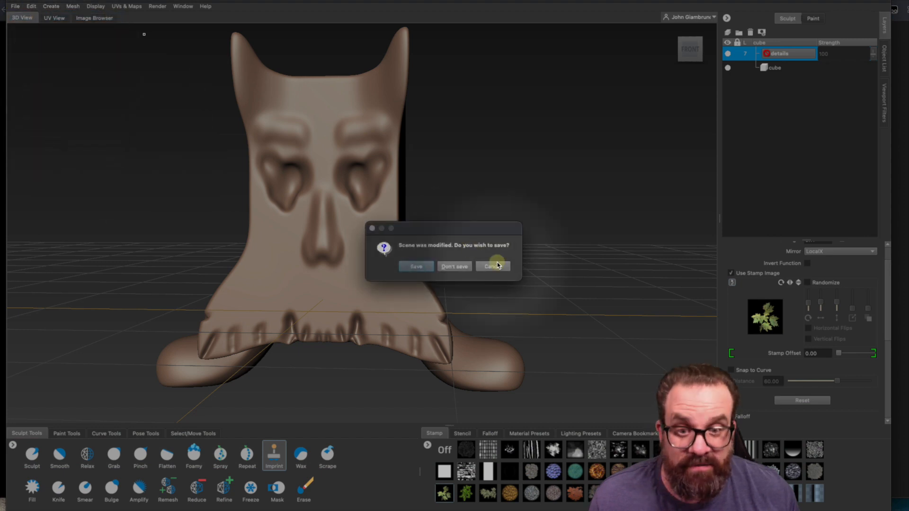
click(455, 267)
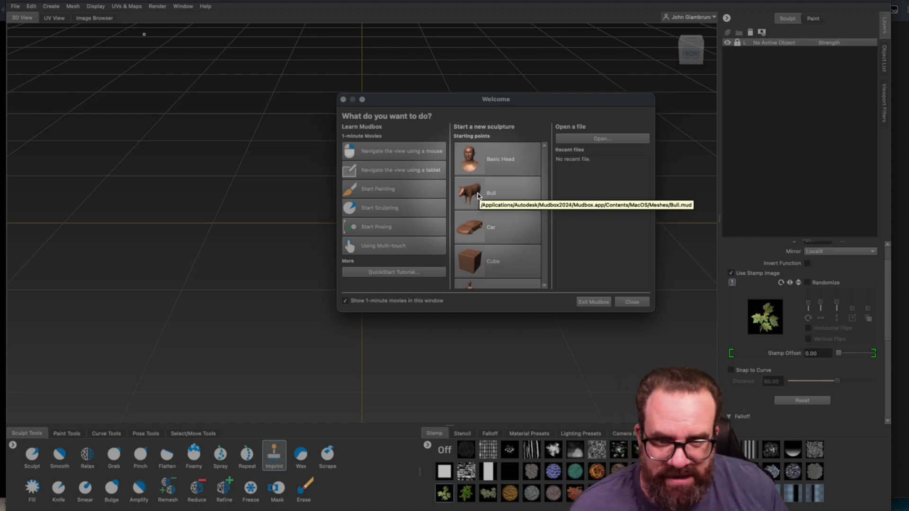
scroll(481, 198, down, 2)
scroll(481, 198, up, 2)
scroll(474, 170, down, 6)
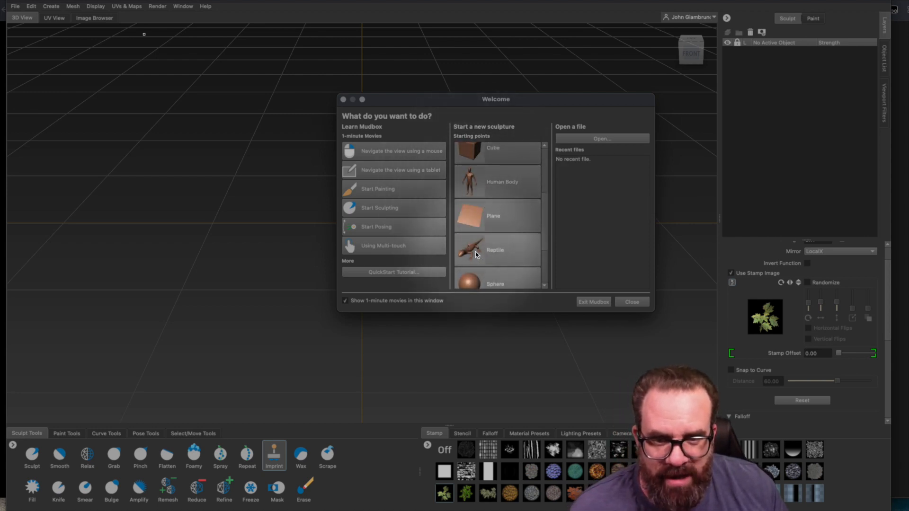
click(472, 253)
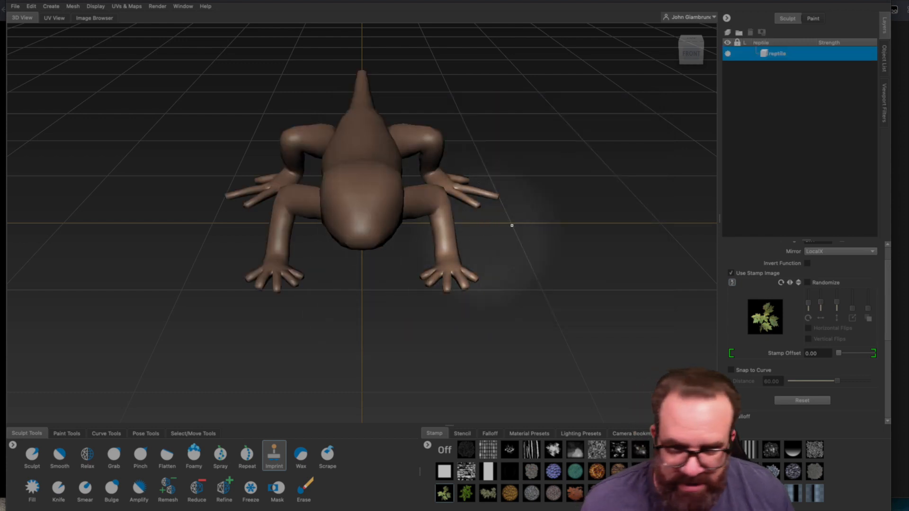
Turn off the stamp image and choose the Sculpt tool for working on the reptile
alt+drag(511, 217, 429, 212)
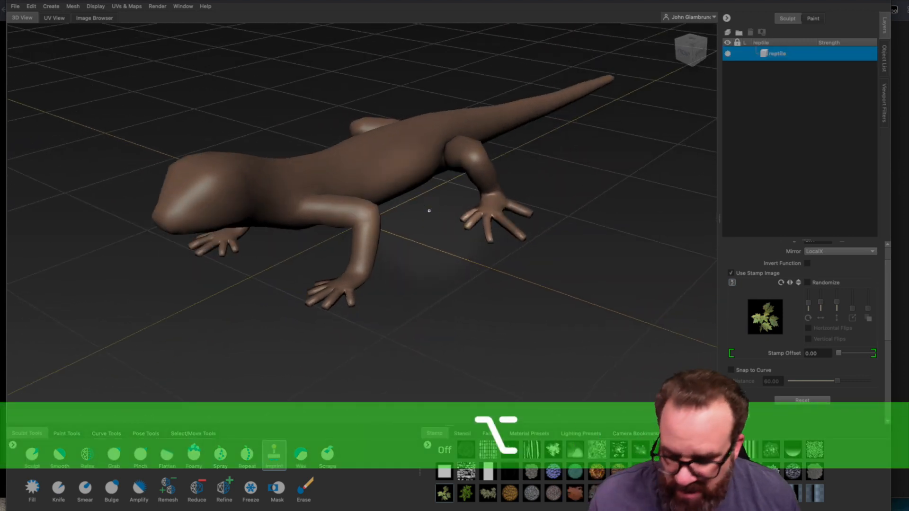
alt+right_drag(416, 249, 414, 225)
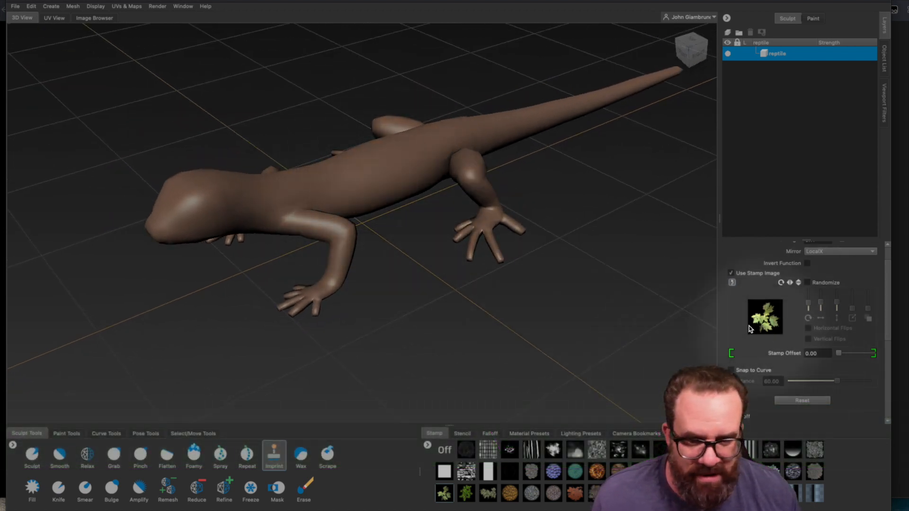
click(444, 451)
click(32, 457)
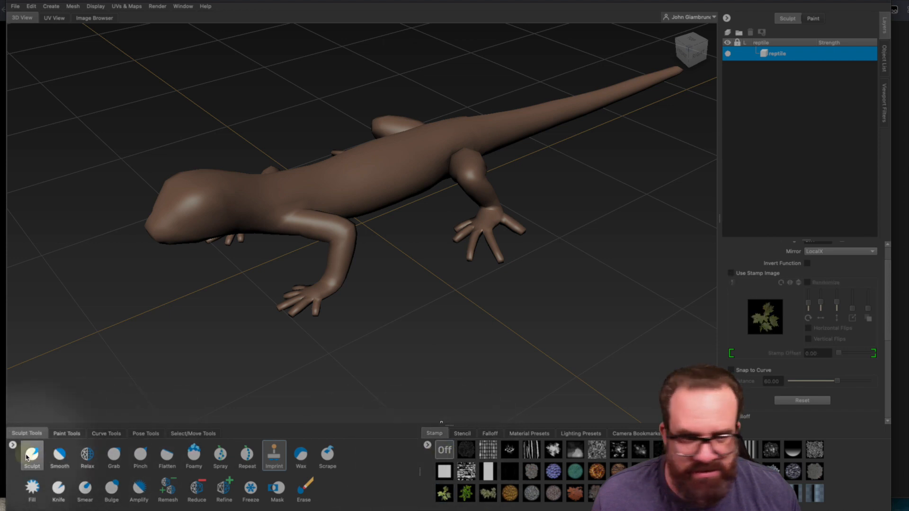
scroll(796, 295, up, 3)
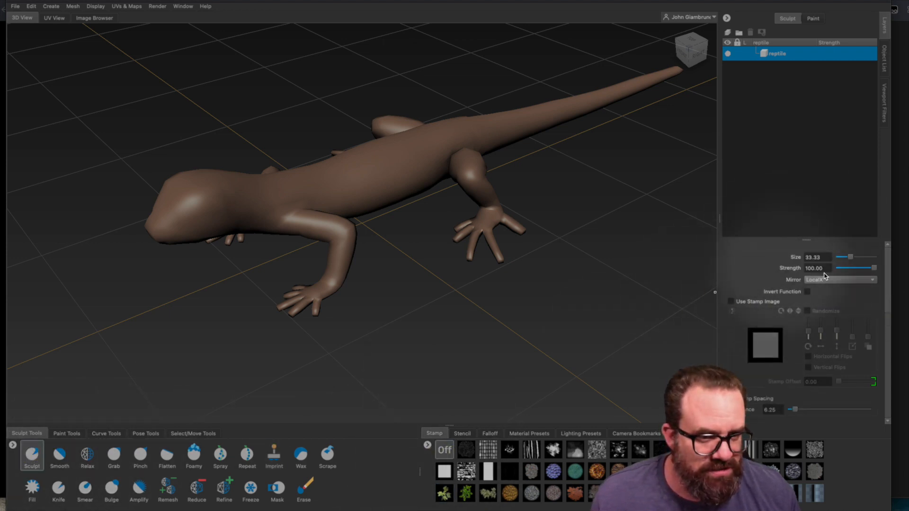
Raise two mirrored wing-like peaks from the reptile's back and lower the Sculpt strength to 8.32
key(m)
mouse_move(384, 177)
mouse_down()
mouse_move(400, 172)
mouse_move(255, 186)
mouse_up()
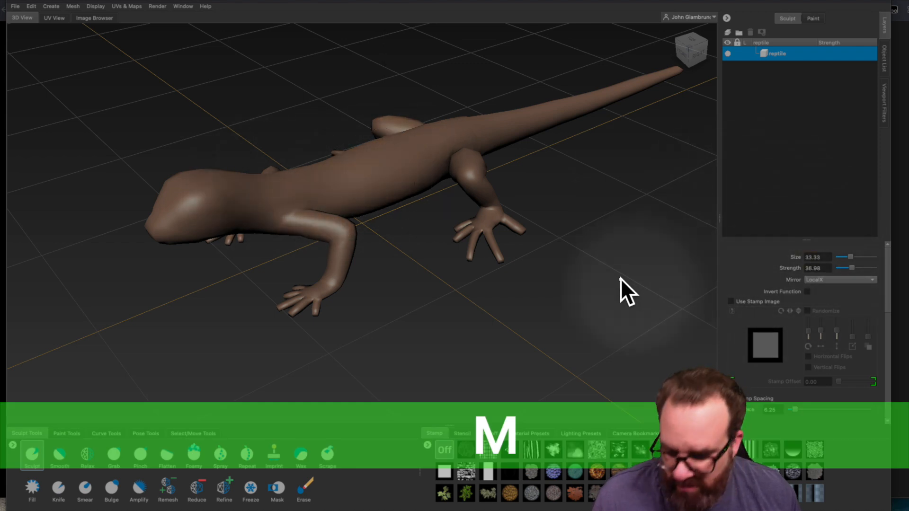
mouse_move(370, 188)
mouse_down()
mouse_move(406, 182)
mouse_move(448, 147)
mouse_move(474, 146)
mouse_move(443, 158)
mouse_move(354, 260)
mouse_move(379, 209)
mouse_move(450, 207)
mouse_move(469, 167)
mouse_move(417, 194)
mouse_move(315, 217)
mouse_move(233, 283)
mouse_up()
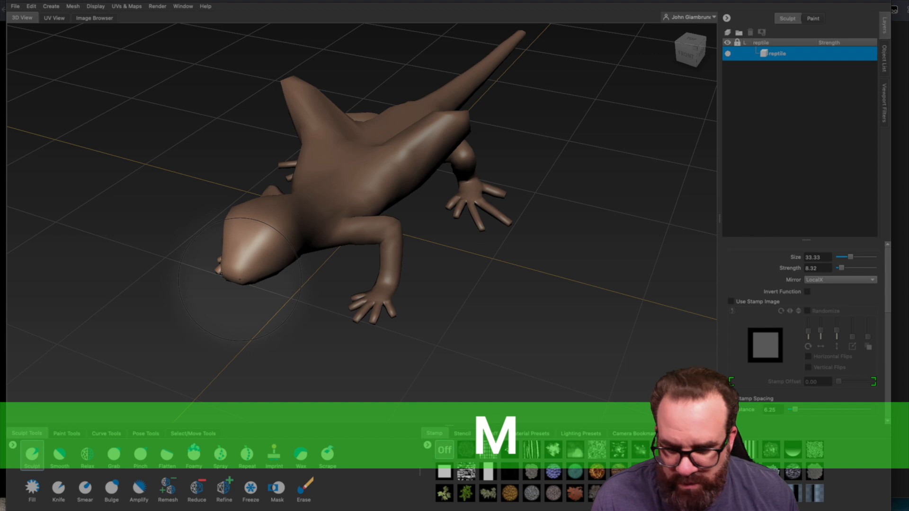
Reduce the Sculpt brush size to 9.67 and pull the reptile's snout out into a pointed beak
key(b)
drag(233, 274, 202, 279)
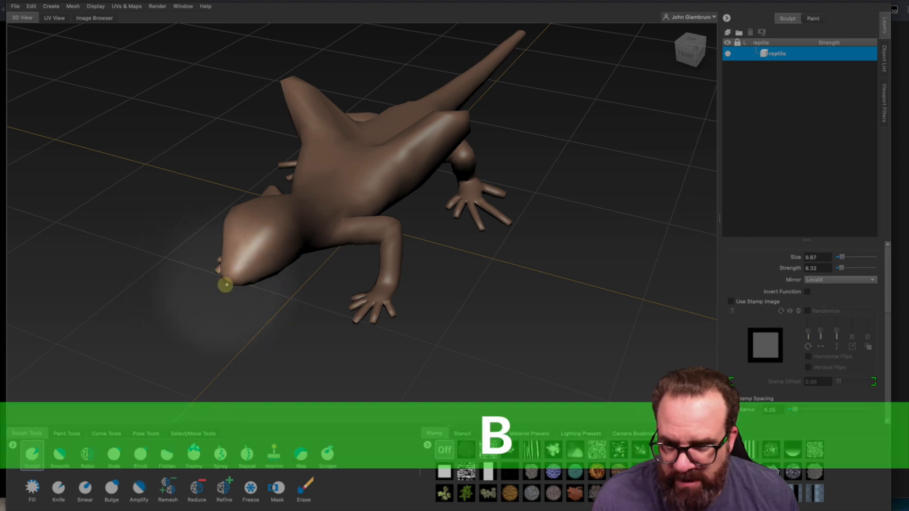
alt+drag(225, 292, 253, 240)
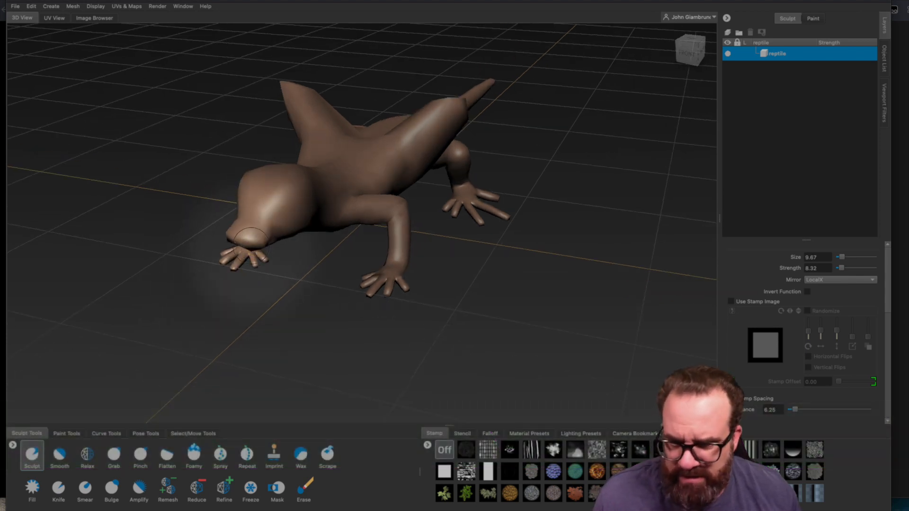
key(super+z)
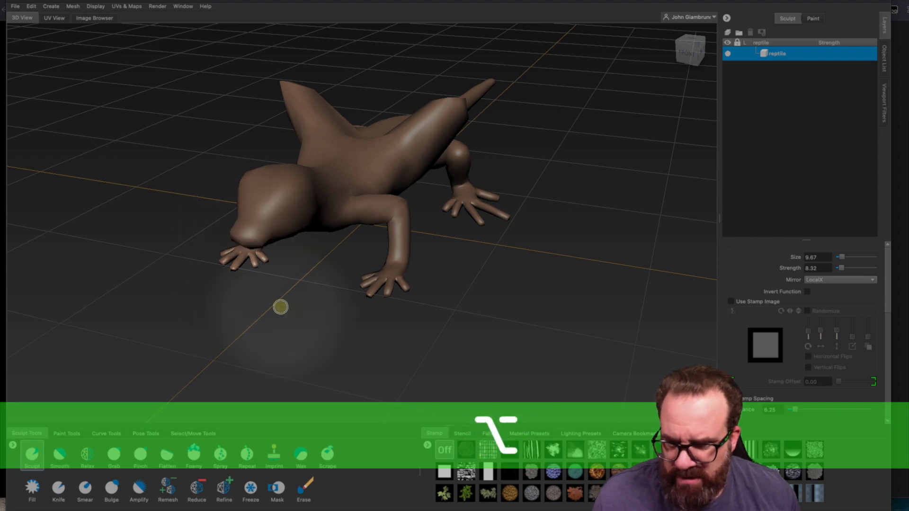
alt+drag(248, 246, 254, 258)
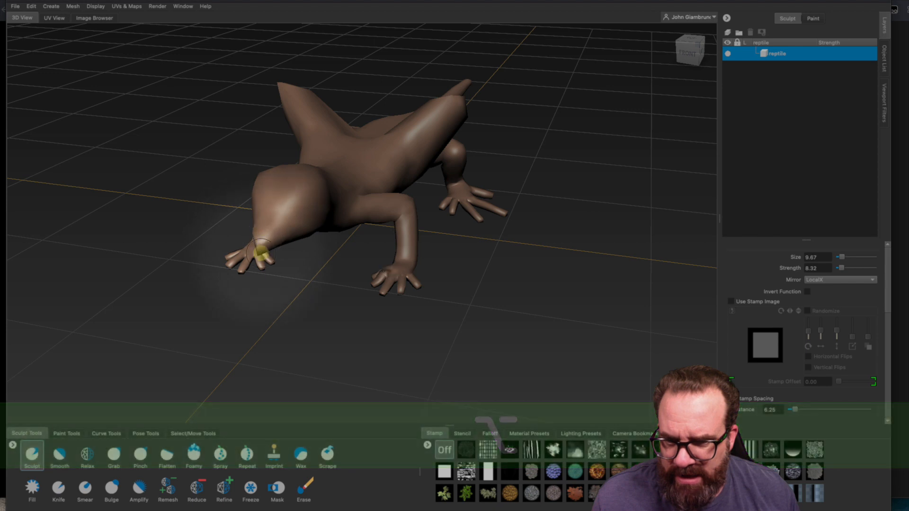
alt+drag(284, 319, 232, 152)
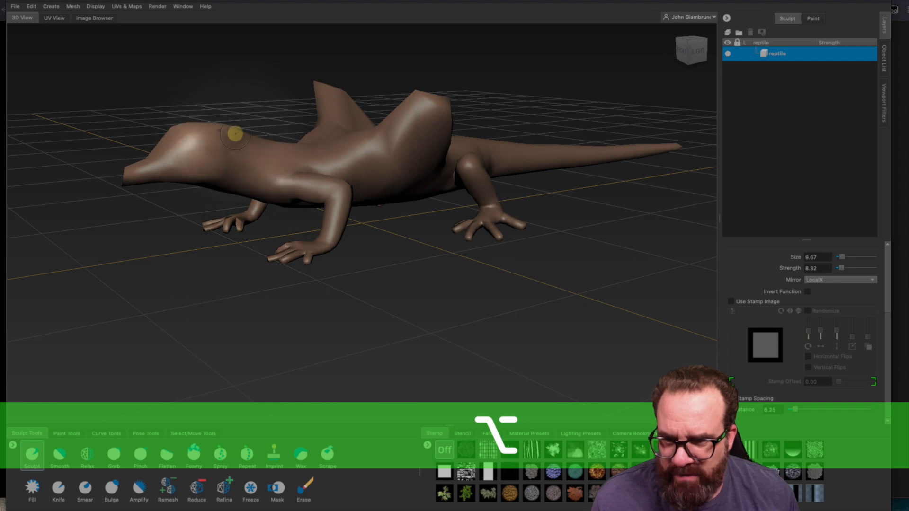
Set the Sculpt brush to size 19.62 and strength 14.36, and raise mirrored bumps behind the reptile's head
key(b)
mouse_move(250, 152)
mouse_down()
mouse_move(281, 137)
mouse_move(276, 147)
mouse_up()
key(m)
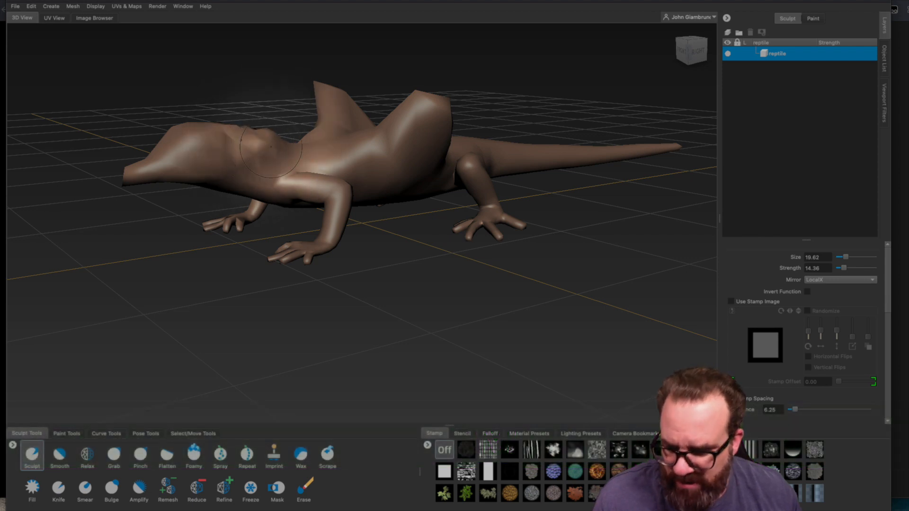
mouse_move(246, 204)
alt+mouse_down()
mouse_move(368, 201)
mouse_move(396, 185)
mouse_move(373, 150)
mouse_move(353, 147)
mouse_move(365, 168)
mouse_move(349, 158)
mouse_move(352, 175)
mouse_move(219, 179)
alt+mouse_up()
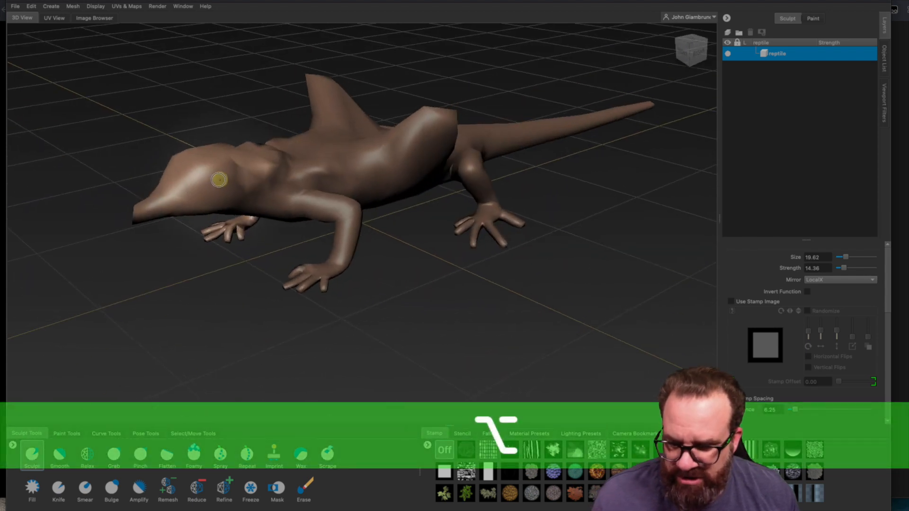
Add a new subdivision level to the reptile mesh
key(shift+d)
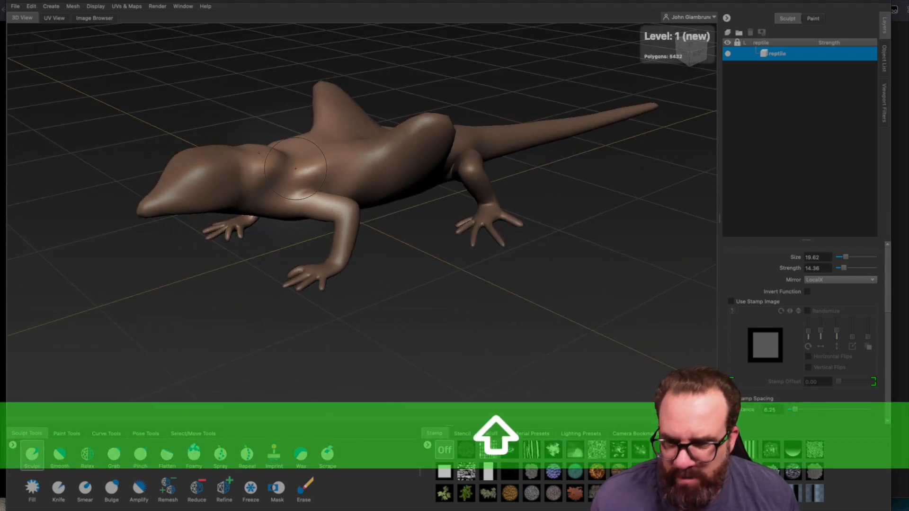
scroll(345, 259, down, 3)
mouse_move(345, 259)
alt+mouse_down()
mouse_move(309, 257)
mouse_move(326, 256)
mouse_move(321, 213)
mouse_move(456, 176)
mouse_move(416, 178)
mouse_move(471, 176)
mouse_move(331, 179)
mouse_move(418, 199)
mouse_move(386, 184)
mouse_move(433, 202)
mouse_move(424, 212)
mouse_move(384, 156)
mouse_move(426, 186)
mouse_move(276, 165)
mouse_move(369, 142)
mouse_move(417, 166)
alt+mouse_up()
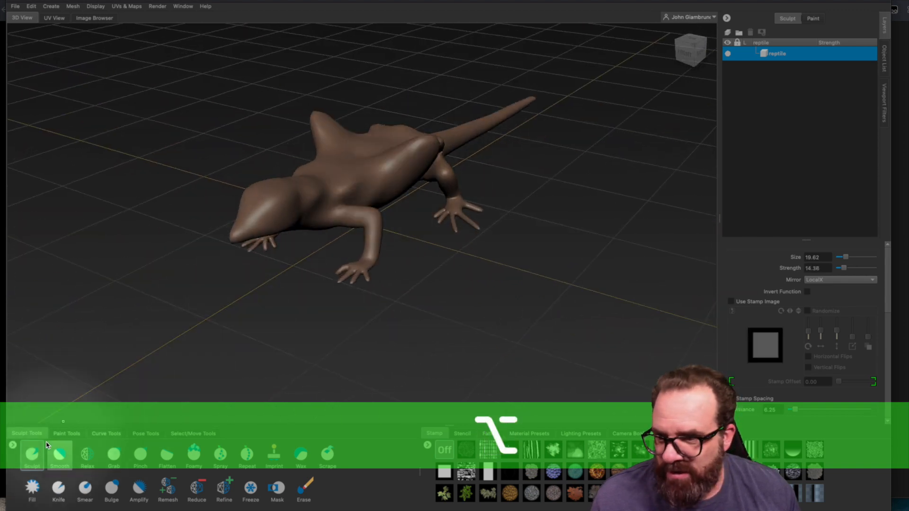
Add a sculpt layer above the reptile base mesh and name it details
click(2, 372)
key(Down)
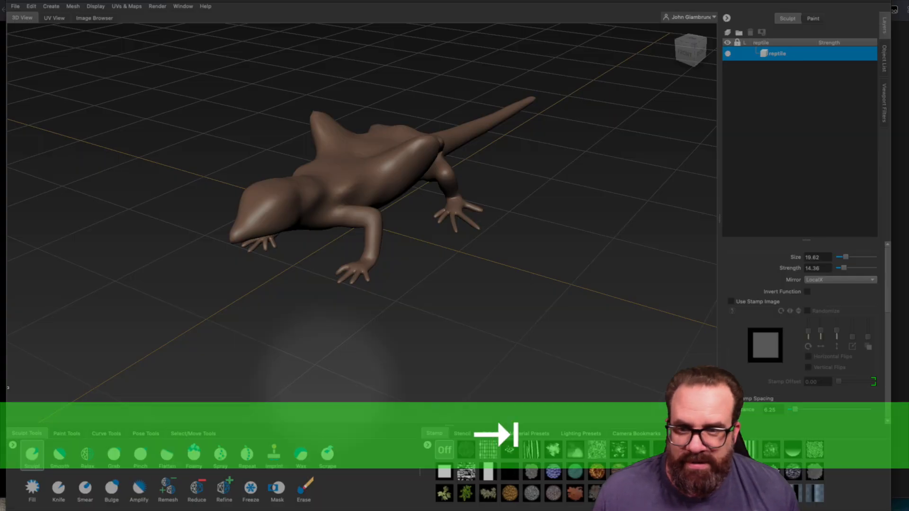
mouse_move(341, 291)
alt+mouse_down()
mouse_move(376, 299)
mouse_move(337, 302)
alt+mouse_up()
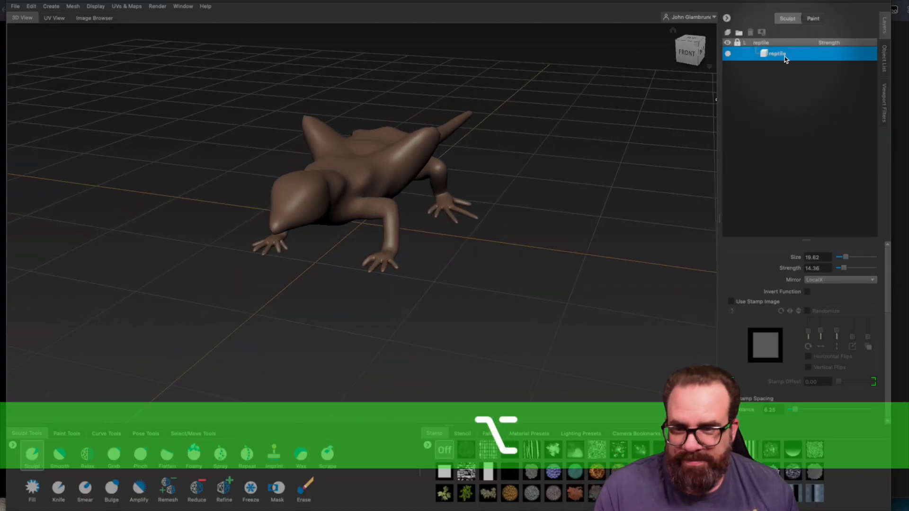
click(729, 35)
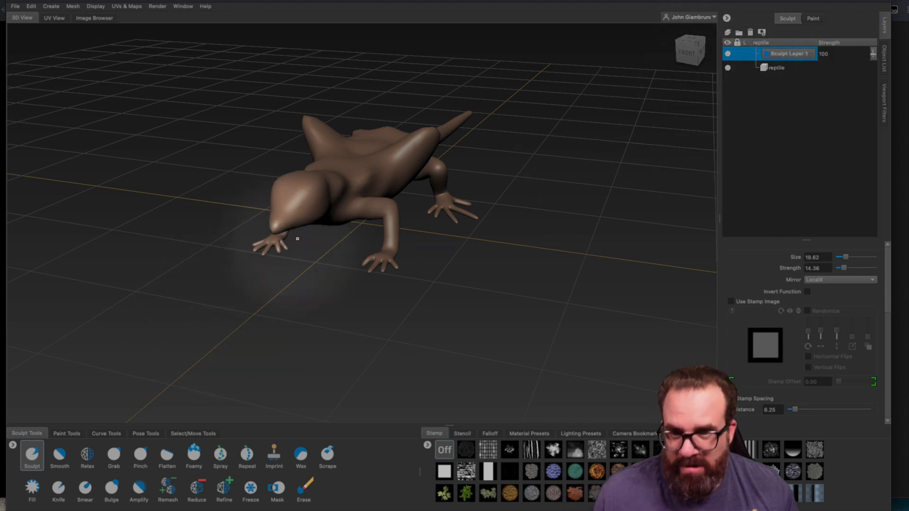
scroll(300, 239, up, 2)
scroll(300, 239, up, 2)
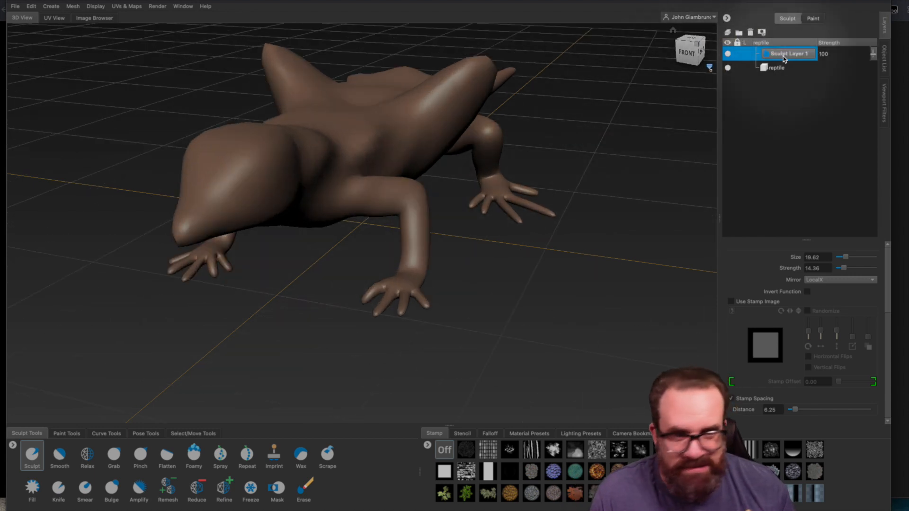
text(del)
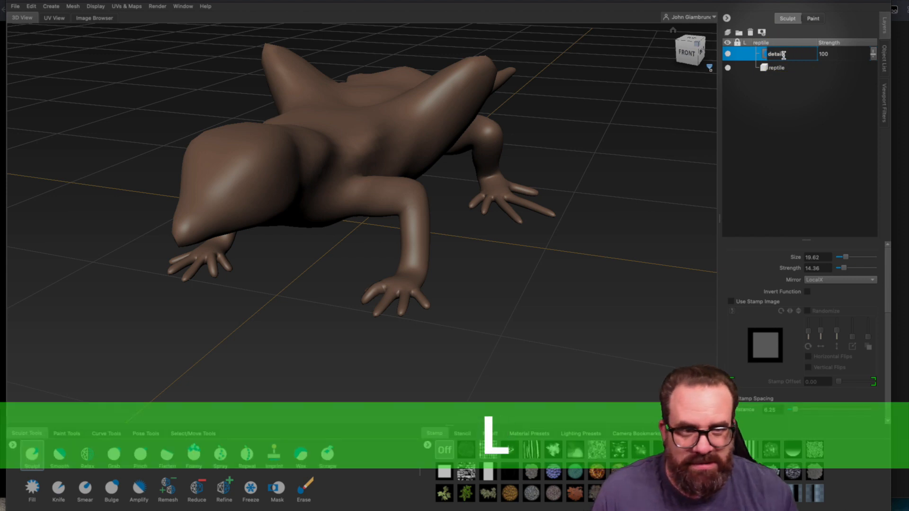
click(291, 178)
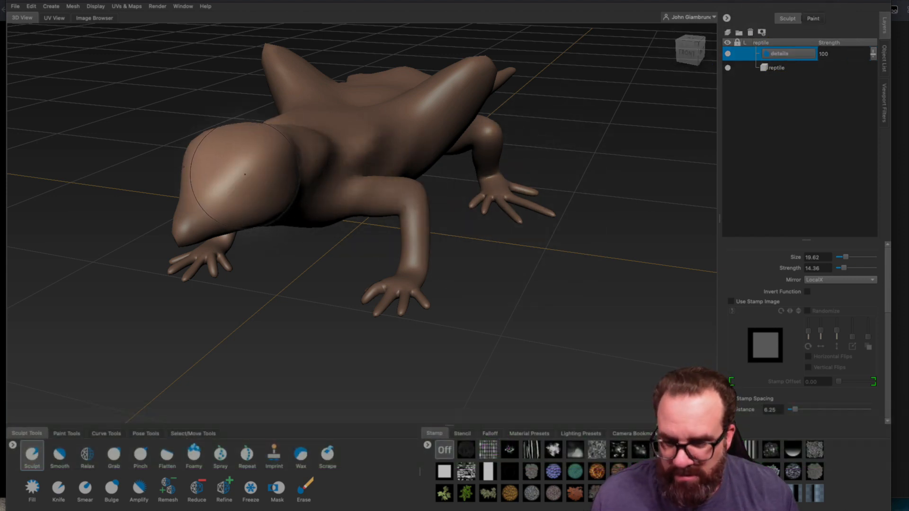
Reduce the Sculpt brush size to 3.57 and try carving and smoothing mirrored eye sockets on the details layer
key(ctrl)
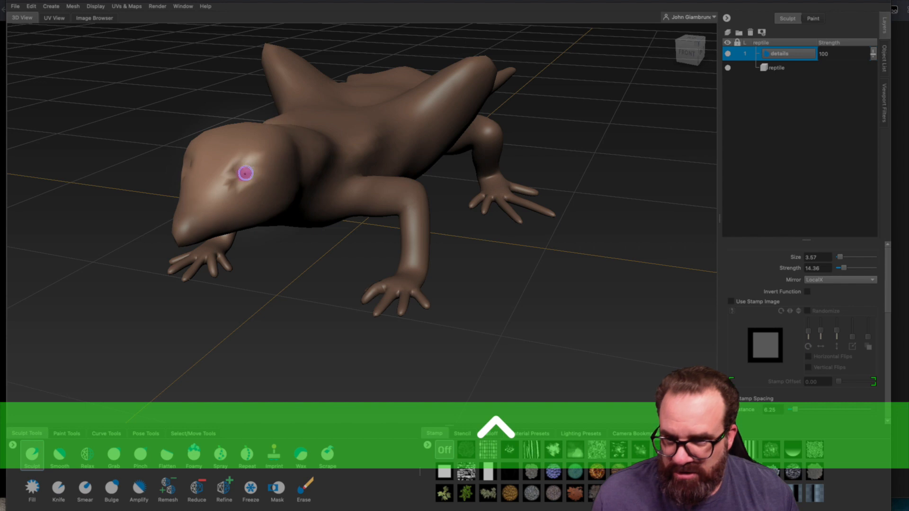
key(shift)
mouse_move(242, 175)
shift+mouse_down()
mouse_move(254, 203)
mouse_move(247, 171)
shift+mouse_up()
key(super+z)
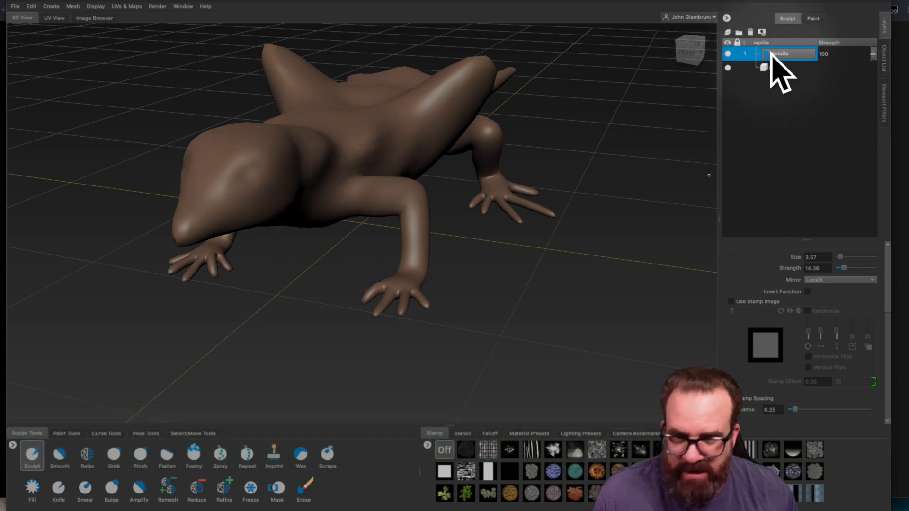
Add subdivision level 2 to the reptile and delete the details layer
key(shift+d)
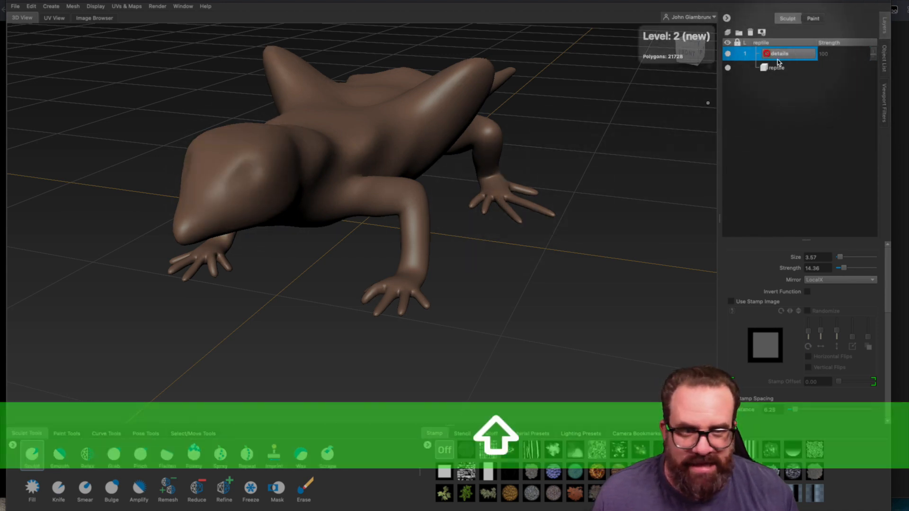
click(772, 67)
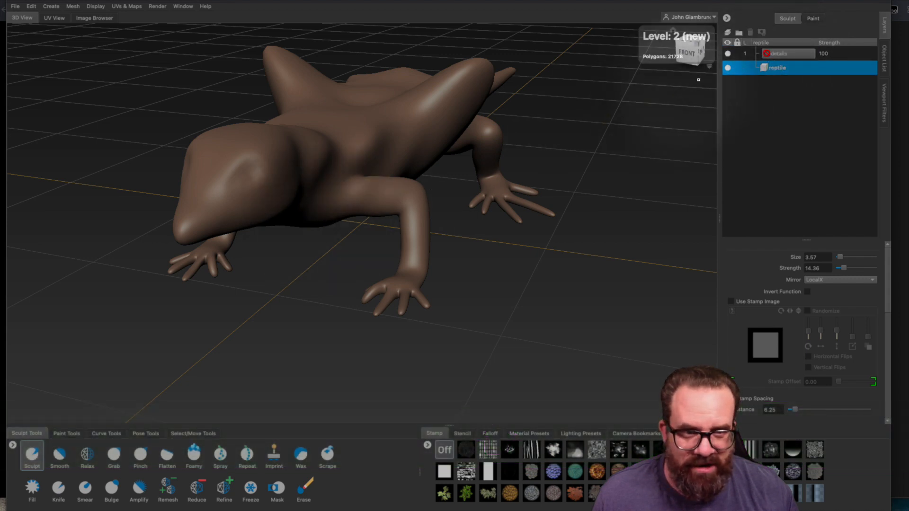
click(779, 55)
drag(781, 54, 753, 38)
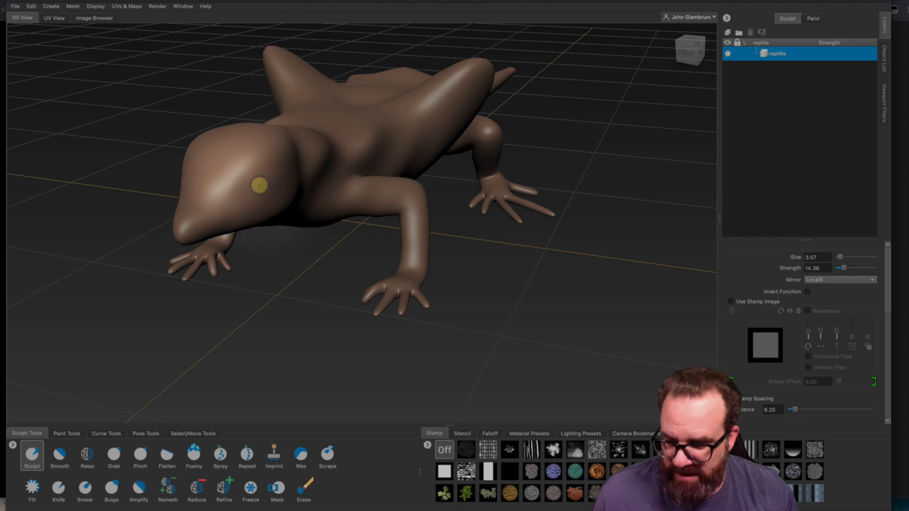
Subdivide the reptile base mesh up to level 4 and undo the test spikes raised on its head
key(shift+d)
key(shift+d)
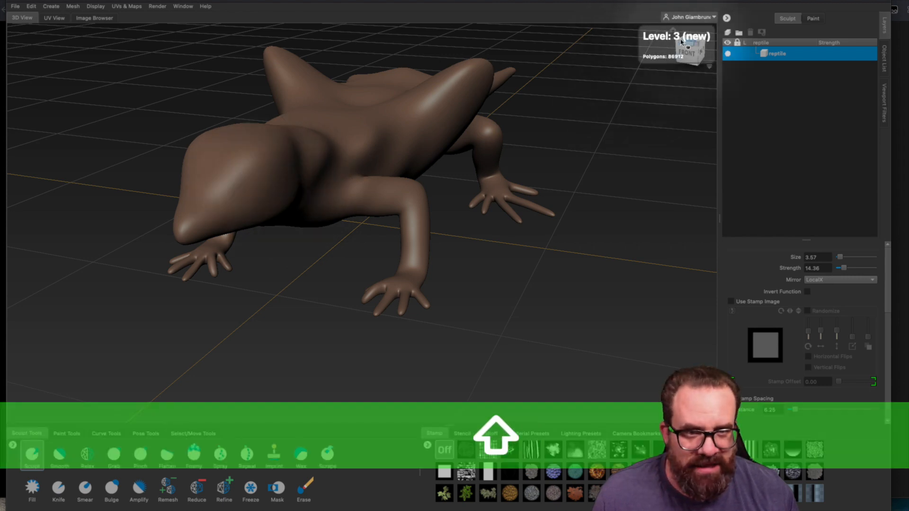
key(shift+d)
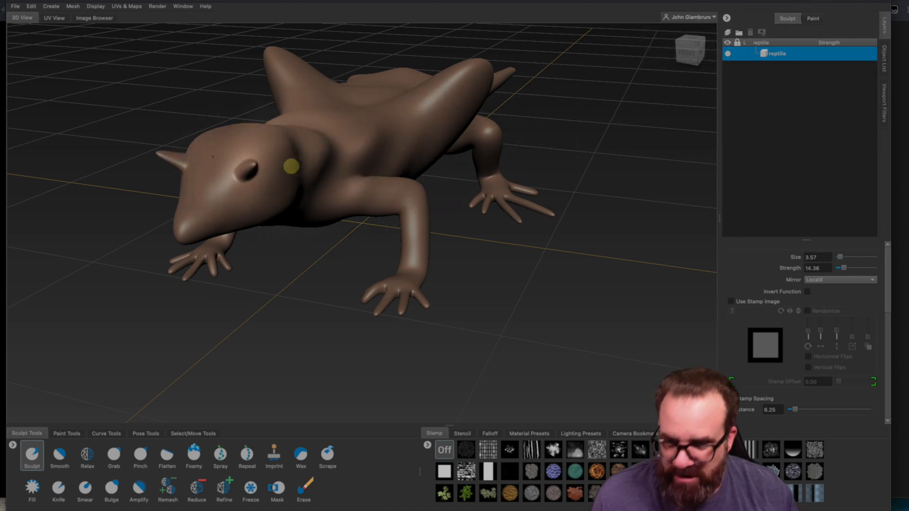
key(super)
key(super+z)
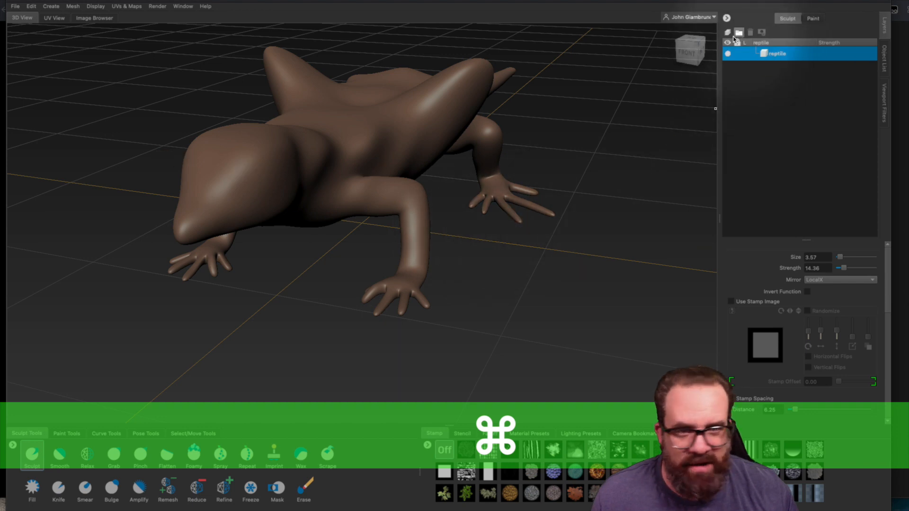
Add a new sculpt layer and carve deep mirrored eye sockets into the reptile's head
click(728, 33)
key(alt)
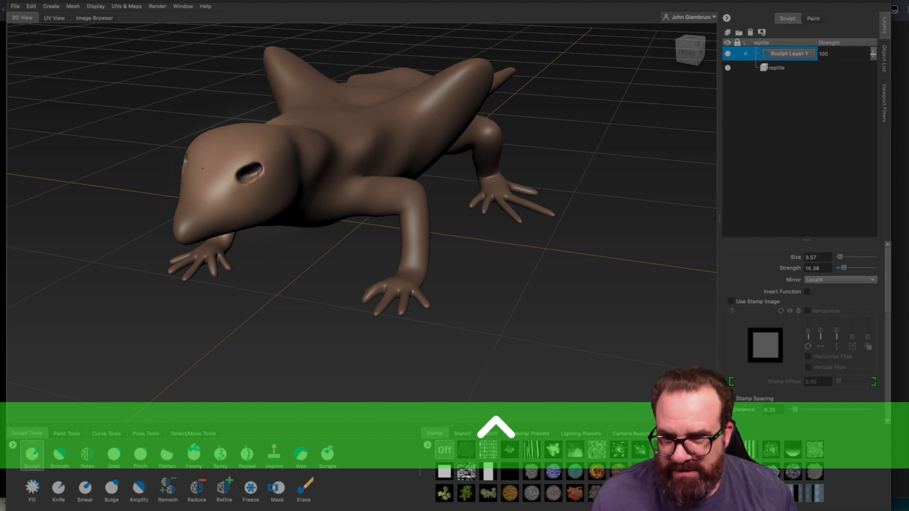
drag(249, 174, 243, 176)
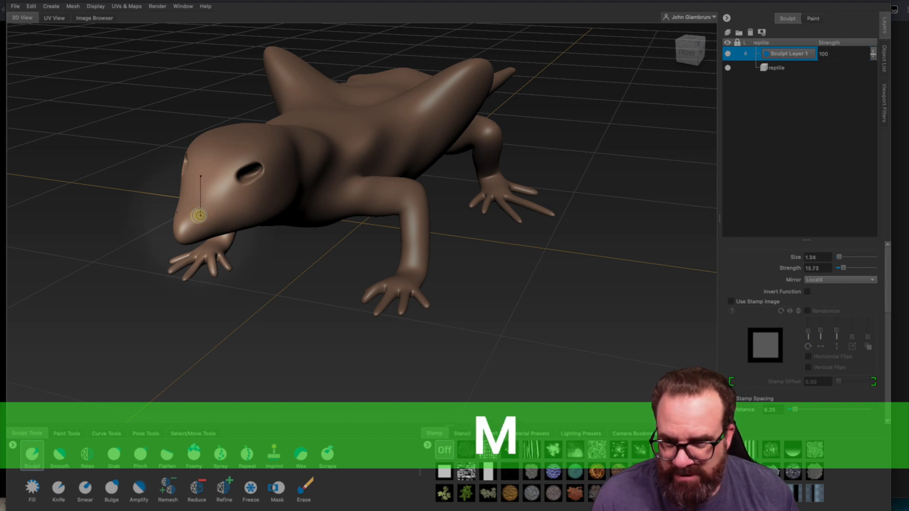
Set the Sculpt brush to size 1.34 and strength 1.94, and draw mirrored ridge lines along the snout below the eyes
mouse_move(200, 216)
mouse_down()
mouse_move(186, 212)
mouse_move(167, 227)
mouse_up()
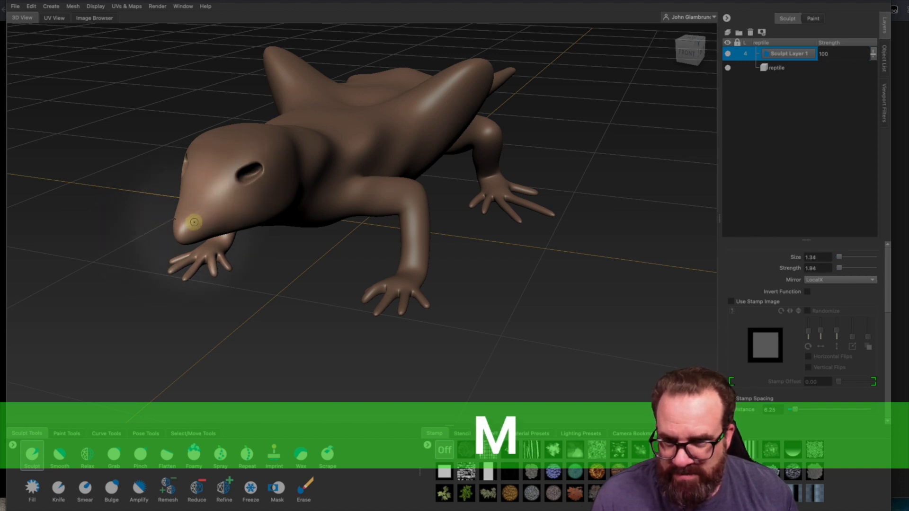
drag(211, 206, 233, 187)
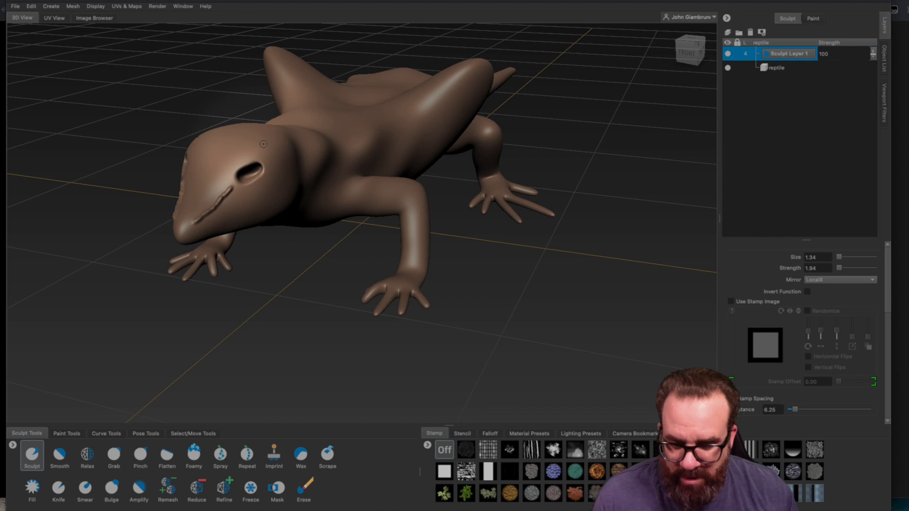
Set the Sculpt brush to size 9.88 and strength 11.25, and pull two mirrored horns up from the head
key(b)
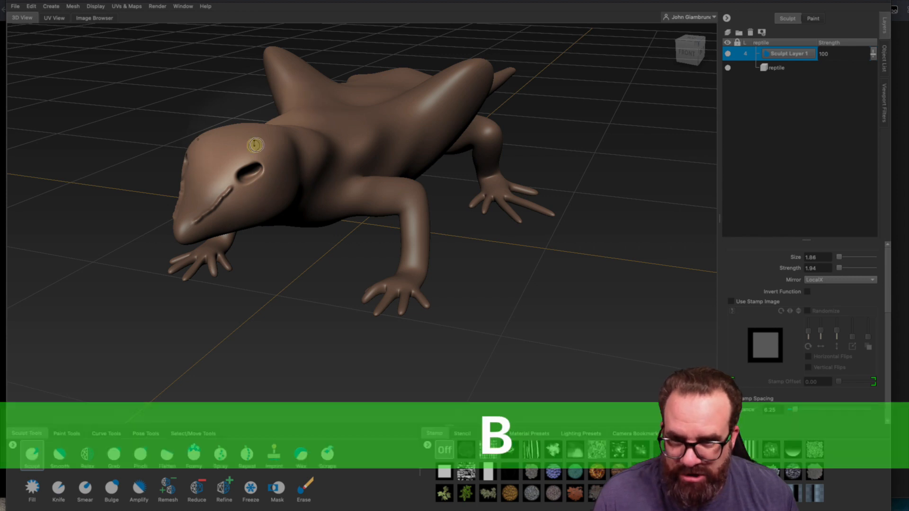
drag(255, 145, 271, 142)
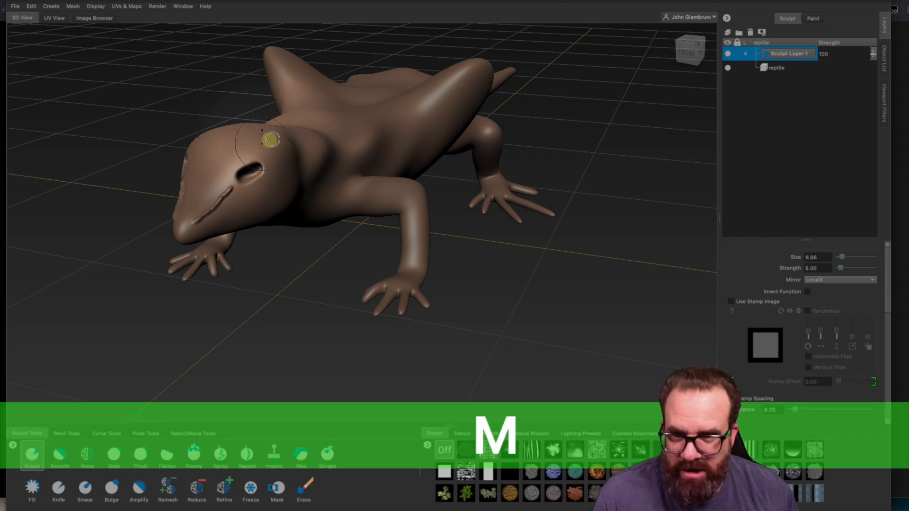
mouse_move(244, 163)
alt+mouse_down()
mouse_move(341, 238)
mouse_move(405, 134)
mouse_move(451, 155)
mouse_move(529, 107)
mouse_move(503, 136)
mouse_move(522, 105)
alt+mouse_up()
key(super+z)
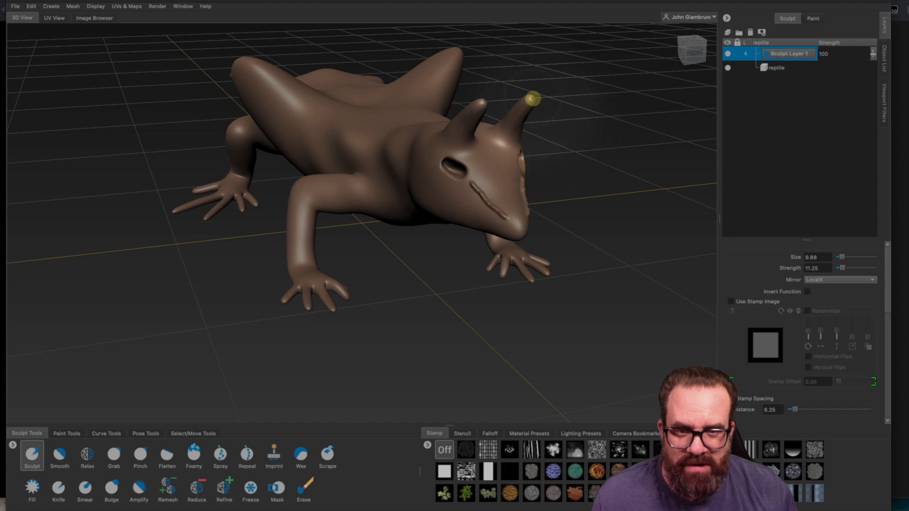
Build up mirrored bumps on the wing tips and flare the end of the tail, smoothing the result
mouse_move(575, 140)
alt+mouse_down()
mouse_move(540, 128)
mouse_move(587, 130)
mouse_move(587, 121)
mouse_move(497, 119)
mouse_move(304, 157)
mouse_move(237, 158)
mouse_move(417, 110)
mouse_move(478, 81)
alt+mouse_up()
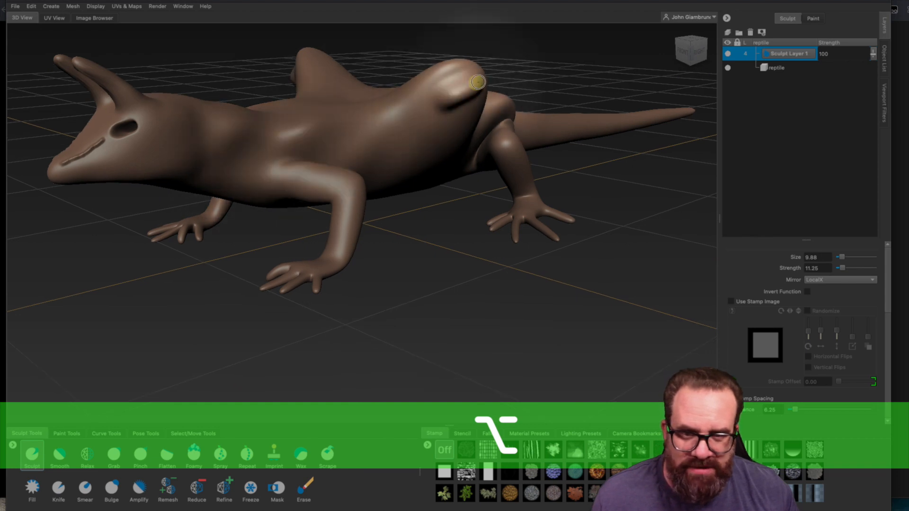
alt+drag(465, 138, 472, 161)
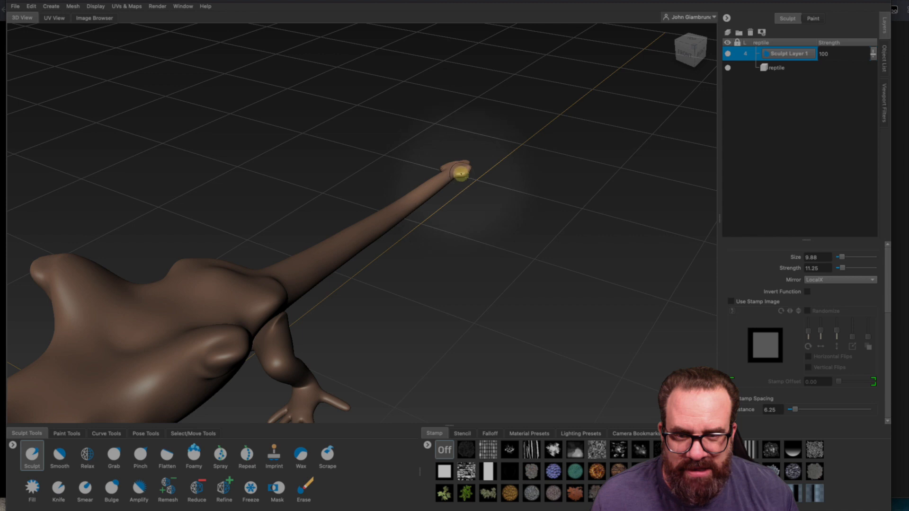
alt+drag(464, 183, 546, 145)
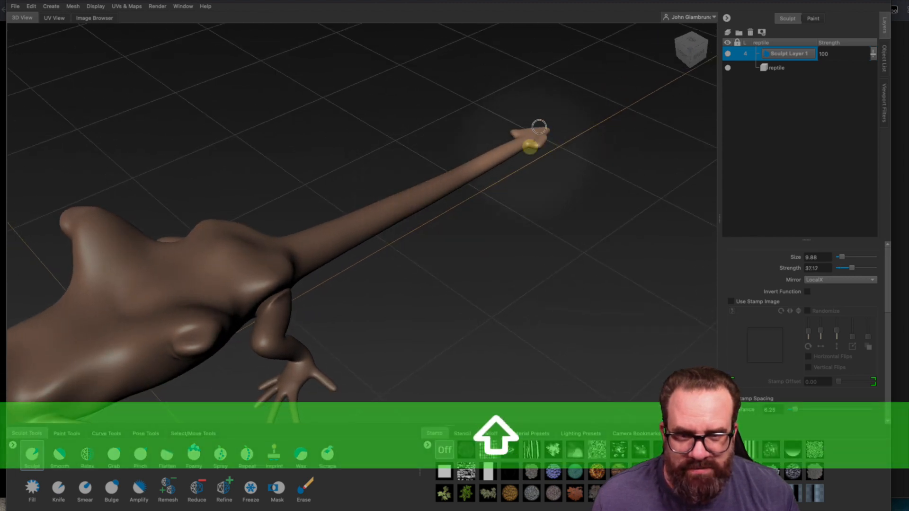
Compare Sculpt Layer 1 hidden and shown, lower its strength to 52, and restore the strength to 100
alt+drag(379, 209, 389, 249)
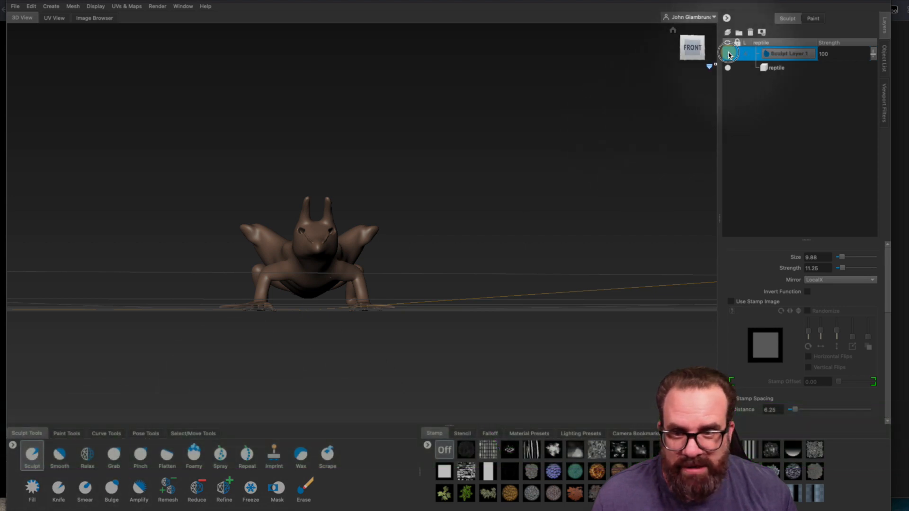
click(728, 54)
click(729, 54)
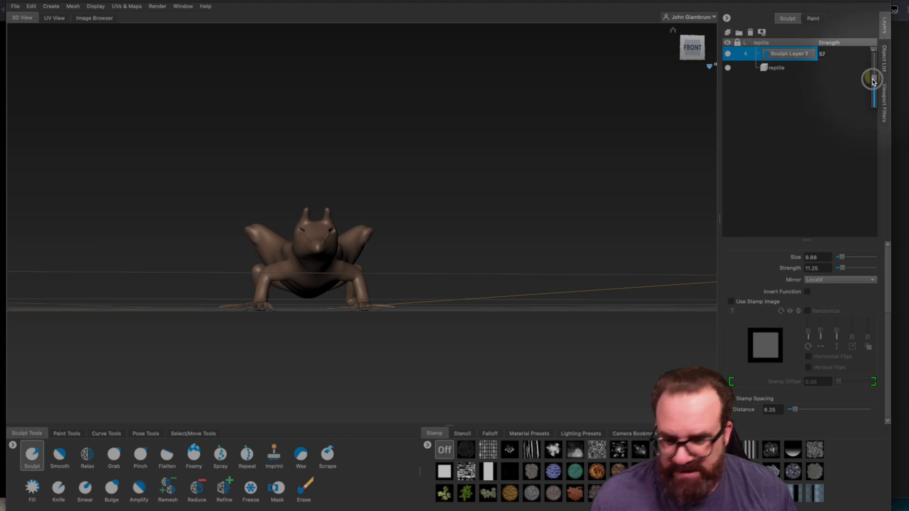
alt+drag(340, 217, 806, 73)
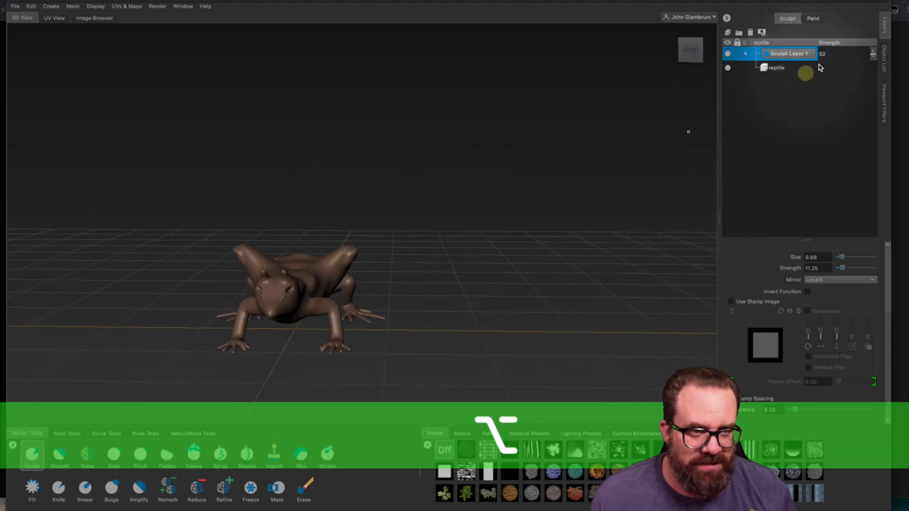
mouse_move(874, 56)
mouse_down()
mouse_move(868, 20)
mouse_move(350, 173)
mouse_up()
Switch to the Chrome presentation, review the Making the Beast slide, and return to Mudbox
key(super+Tab)
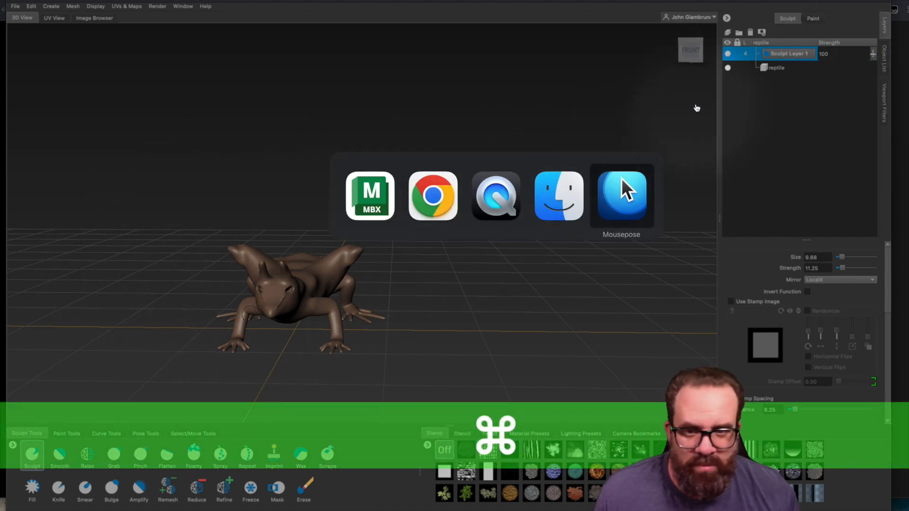
key(super+Tab)
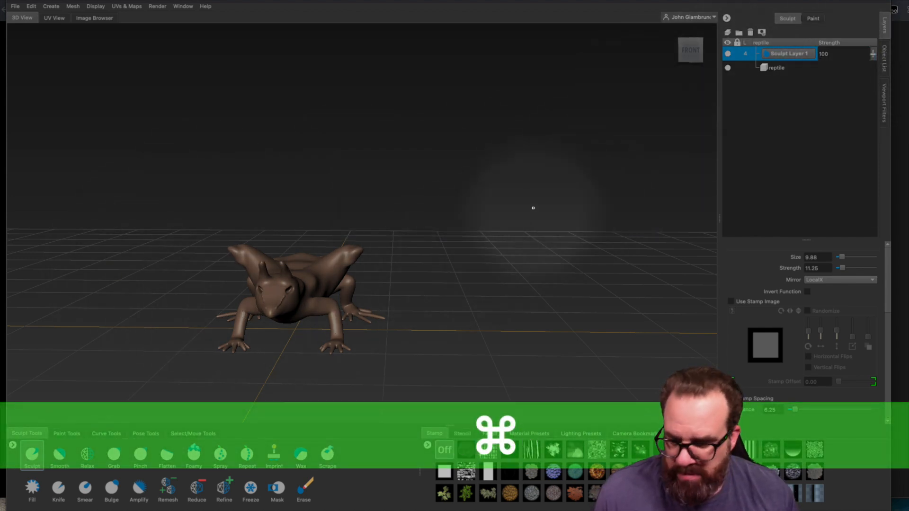
key(super+Tab)
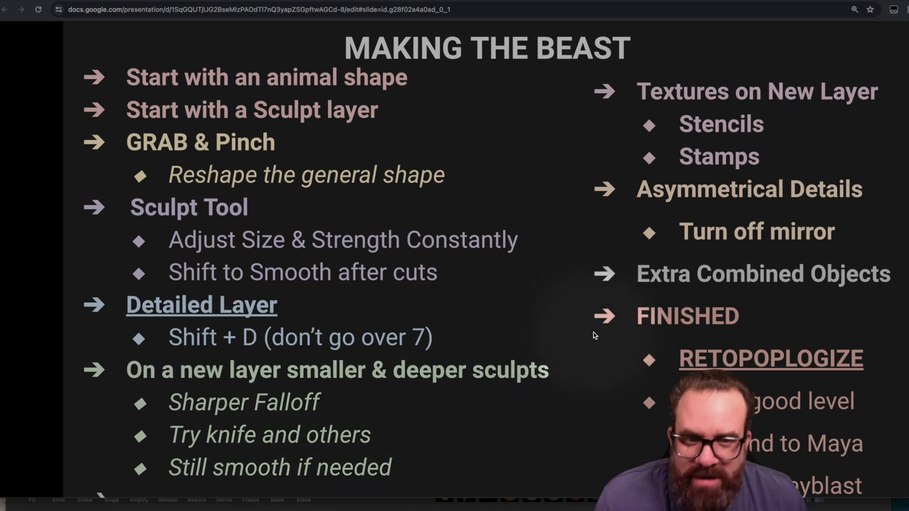
key(super)
key(super+Tab)
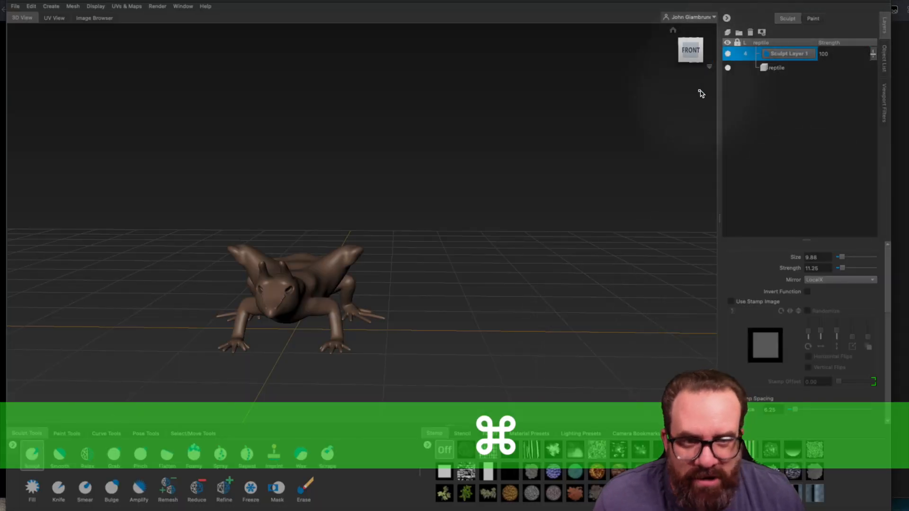
Add a second sculpt layer and set the Sculpt brush to the blue scale stamp with strength 24.56
scroll(414, 250, up, 5)
alt+middle_drag(345, 284, 491, 349)
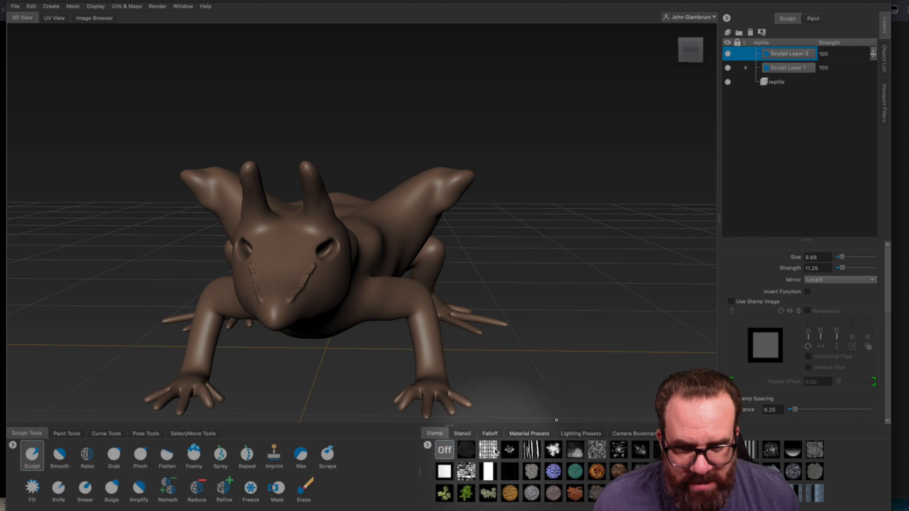
alt+drag(477, 315, 710, 355)
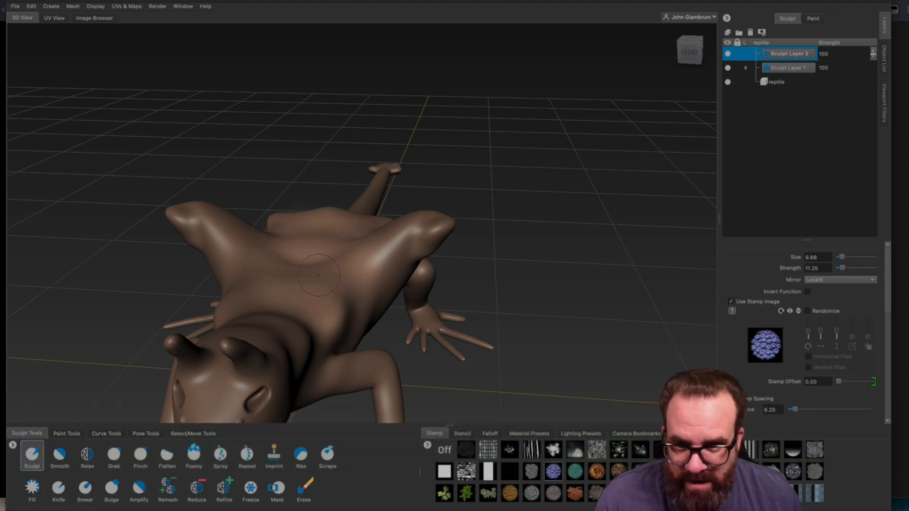
key(m)
drag(353, 263, 282, 275)
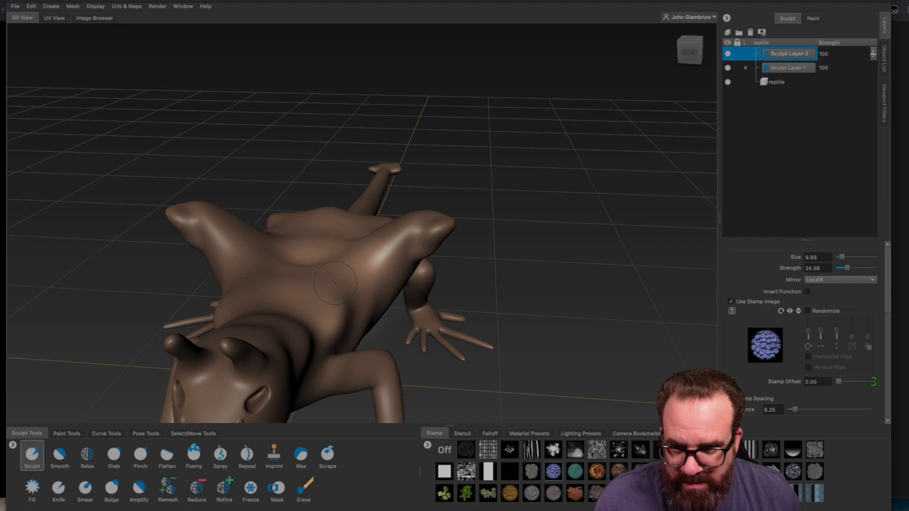
Enlarge the Sculpt brush to 25.19 and stamp mirrored scale texture over the reptile's back and wings
key(b)
mouse_move(346, 275)
alt+mouse_down()
mouse_move(188, 339)
mouse_move(198, 347)
mouse_move(232, 318)
alt+mouse_up()
mouse_move(162, 373)
alt+mouse_down()
mouse_move(172, 371)
mouse_move(152, 378)
mouse_move(270, 300)
mouse_move(296, 264)
mouse_move(254, 275)
alt+mouse_up()
Switch to the round brown stamp in the third row, texture the neck and back, and smooth the rough areas
click(511, 500)
mouse_move(313, 311)
mouse_down()
mouse_move(228, 303)
mouse_move(244, 276)
mouse_move(134, 361)
mouse_move(85, 381)
mouse_up()
mouse_move(242, 341)
alt+mouse_down()
mouse_move(179, 293)
mouse_move(147, 284)
alt+mouse_up()
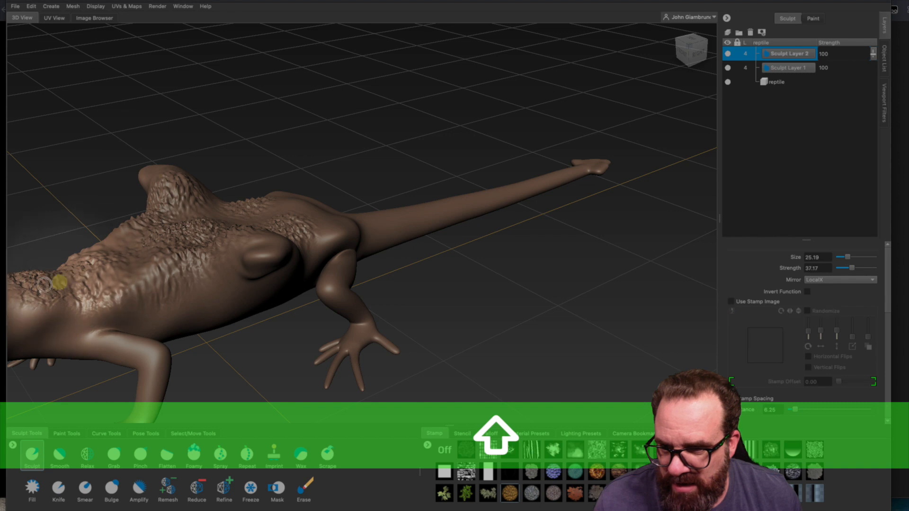
Smooth the stamped texture on the reptile's neck and along its back
shift+drag(60, 283, 29, 282)
shift+drag(135, 263, 182, 233)
mouse_move(184, 232)
shift+mouse_down()
mouse_move(232, 221)
mouse_move(143, 203)
mouse_move(383, 219)
mouse_move(353, 230)
shift+mouse_up()
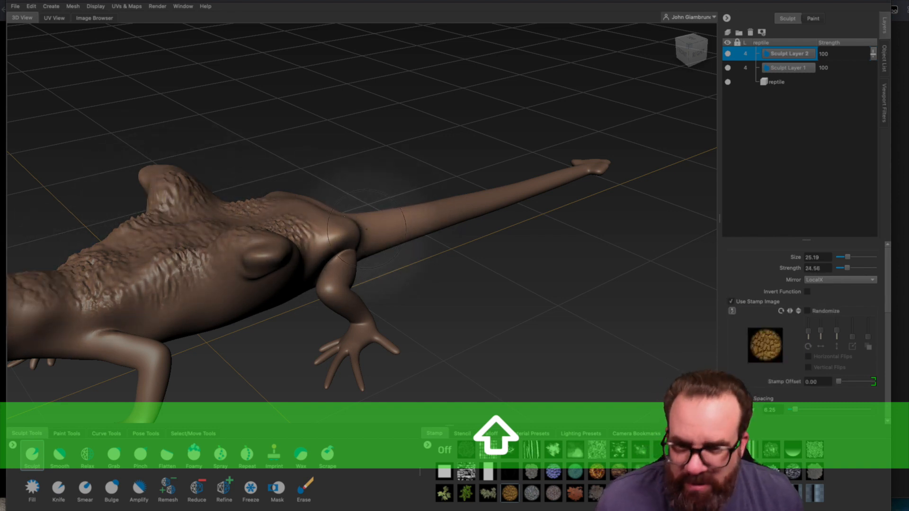
Stamp the round brown texture along the tail from its base to the tip at size 25.19 and strength 24.56
ctrl+drag(363, 232, 432, 219)
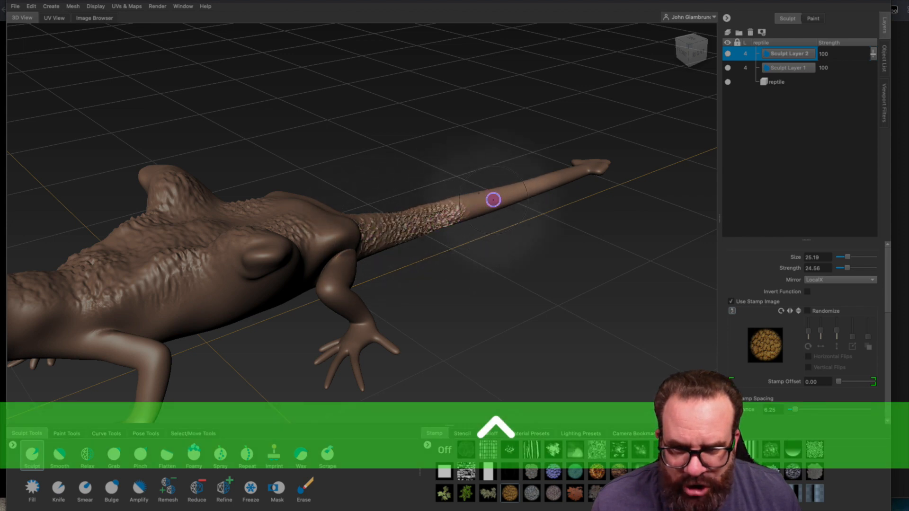
ctrl+drag(490, 199, 581, 164)
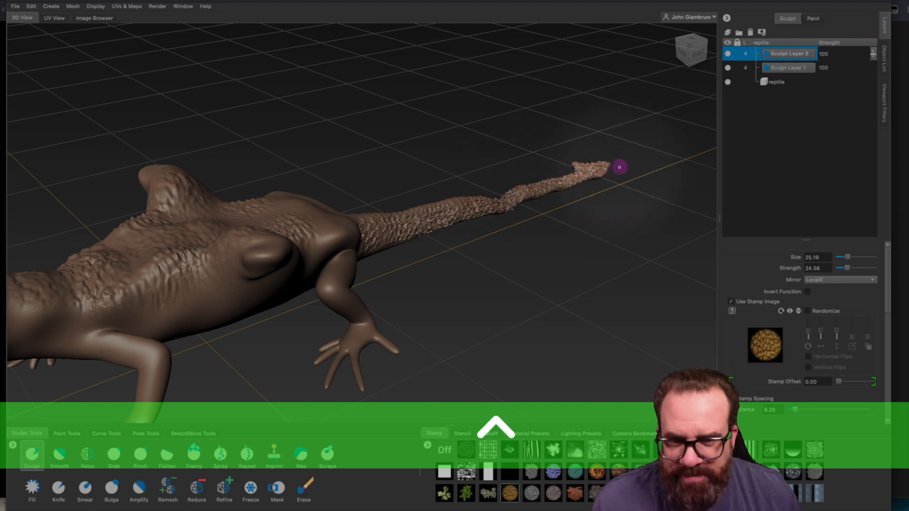
mouse_move(518, 270)
alt+mouse_down()
mouse_move(406, 280)
mouse_move(535, 304)
mouse_move(489, 246)
mouse_move(374, 282)
alt+mouse_up()
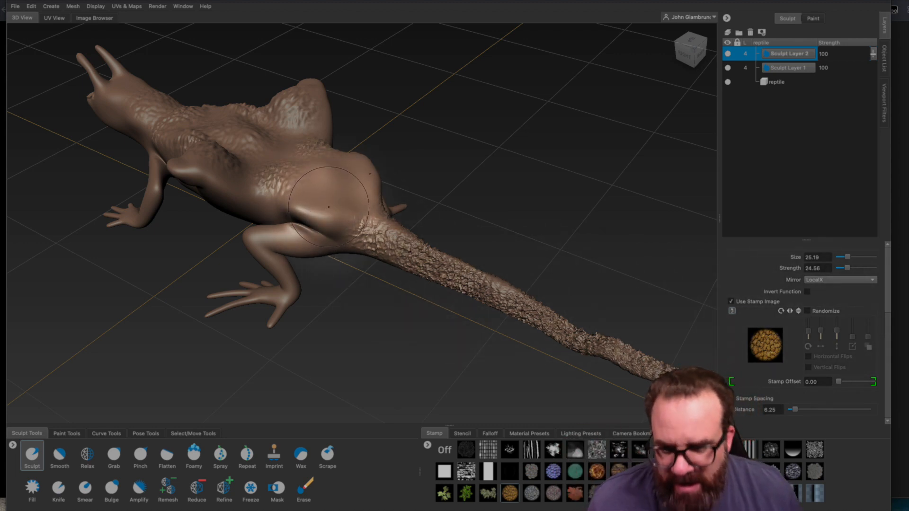
Rename Sculpt Layer 2 as texture and build up the back around the wings with the Foamy brush
click(192, 455)
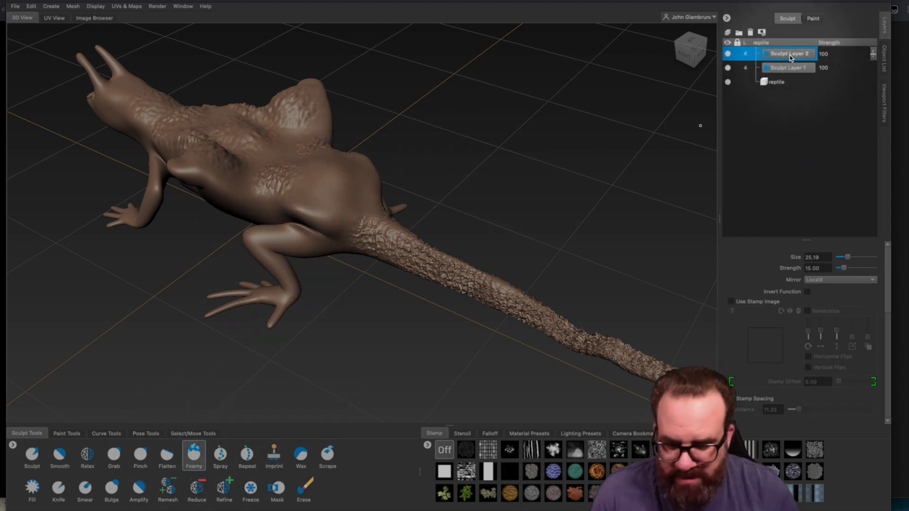
text(texture)
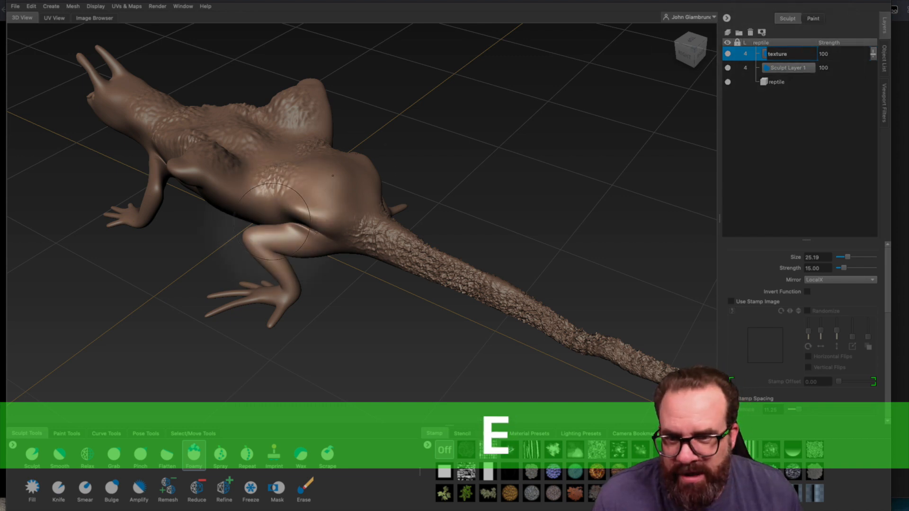
alt+drag(371, 178, 366, 189)
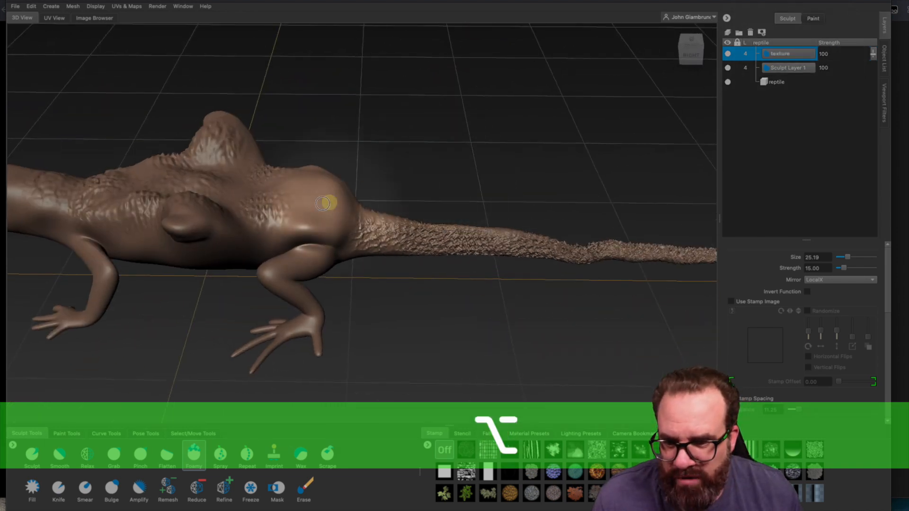
mouse_move(271, 199)
mouse_down()
mouse_move(292, 183)
mouse_move(135, 177)
mouse_move(203, 179)
mouse_move(152, 174)
mouse_move(236, 161)
mouse_move(203, 152)
mouse_move(179, 192)
mouse_move(215, 187)
mouse_move(112, 211)
mouse_move(315, 118)
mouse_move(290, 107)
mouse_up()
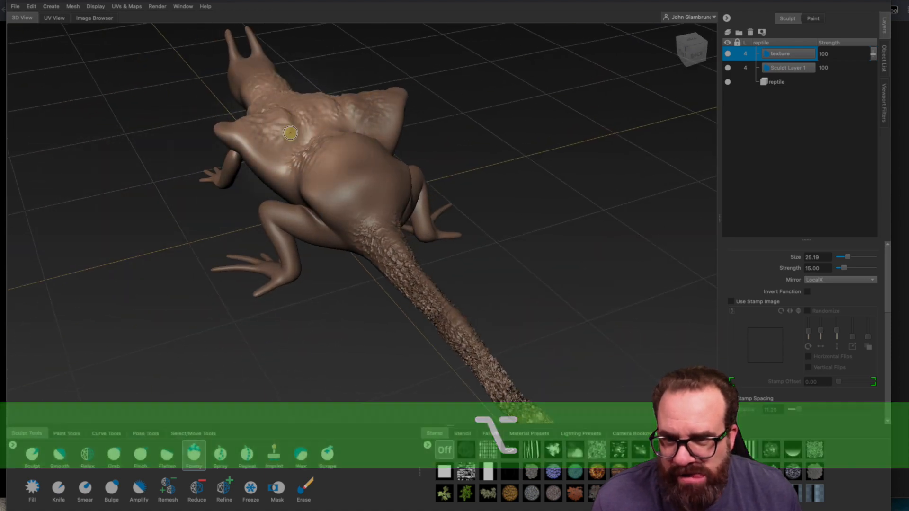
alt+drag(350, 152, 218, 282)
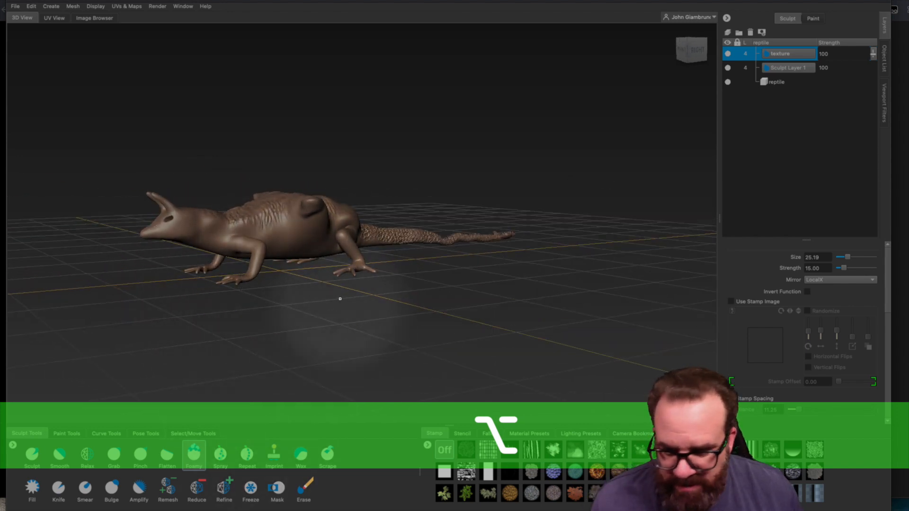
alt+right_drag(339, 300, 267, 327)
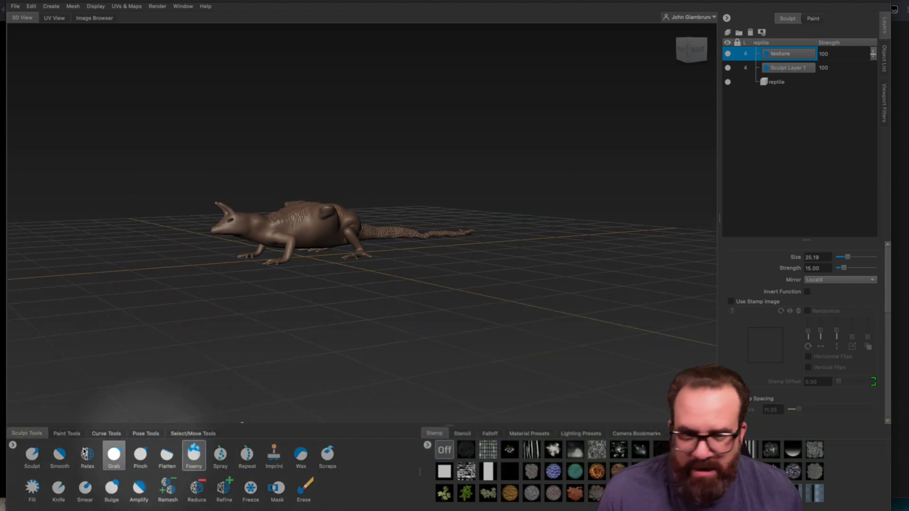
Check the Making the Beast slide in Chrome, return to Mudbox, and add a sculpt layer named asymmetric
key(super+Tab)
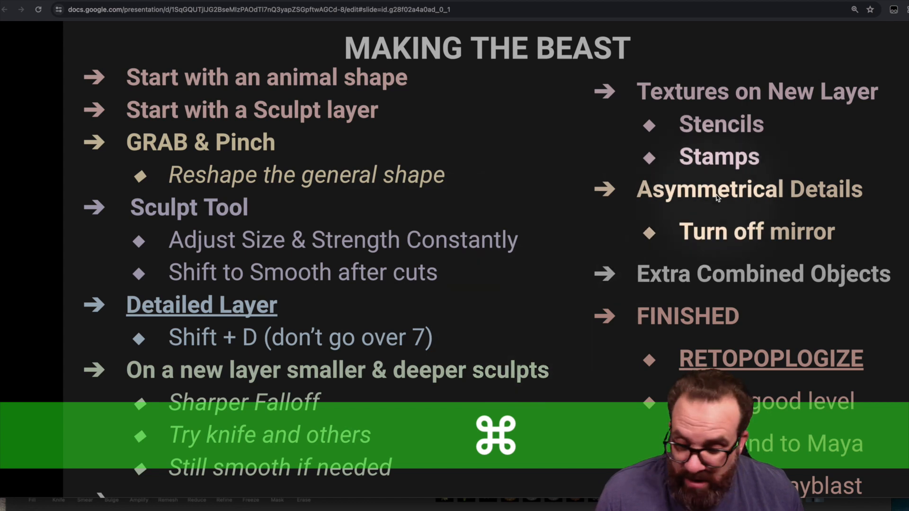
key(super+Tab)
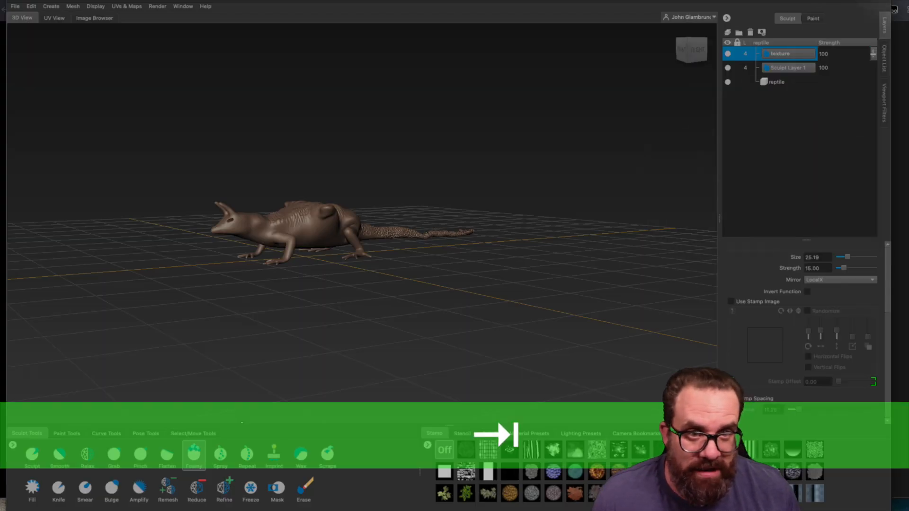
click(727, 33)
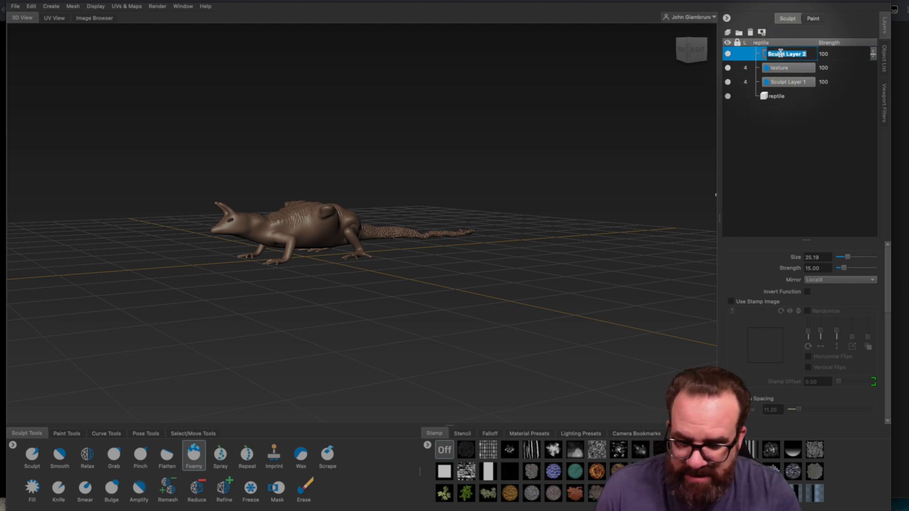
text(asymmetric)
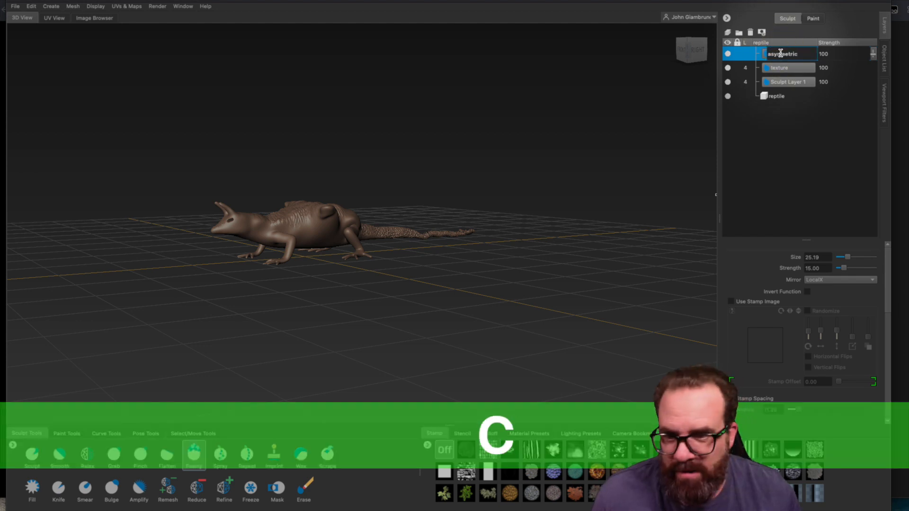
Set up the Sculpt brush with no stamp image, size 2.63 and mirroring off
scroll(167, 292, up, 10)
alt+middle_drag(204, 246, 406, 254)
click(32, 454)
click(510, 494)
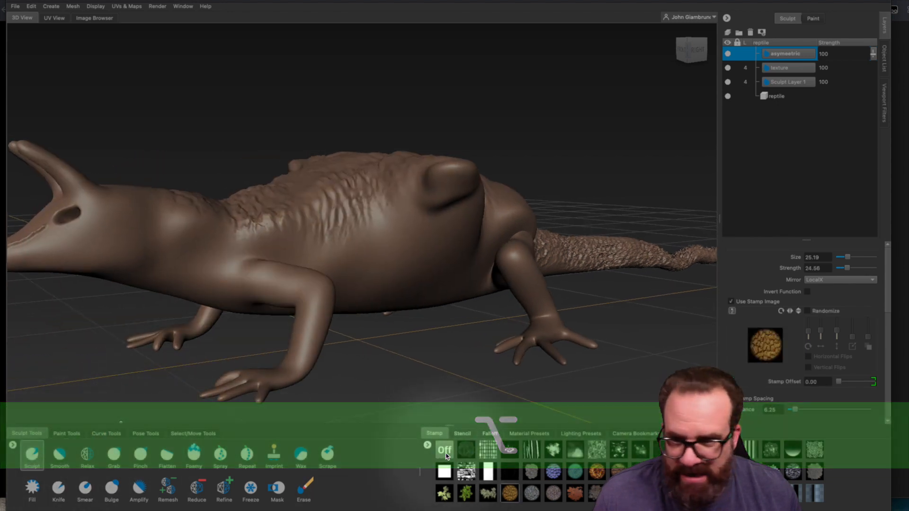
alt+drag(273, 315, 318, 309)
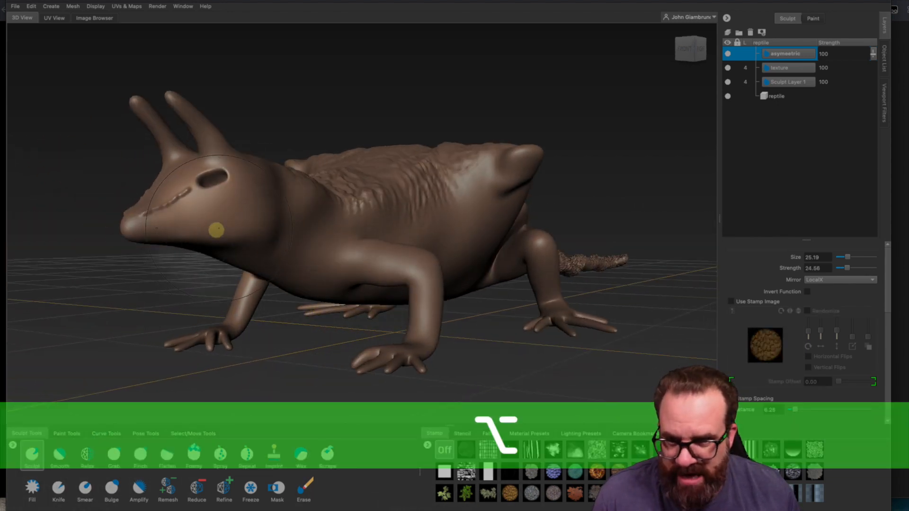
key(b)
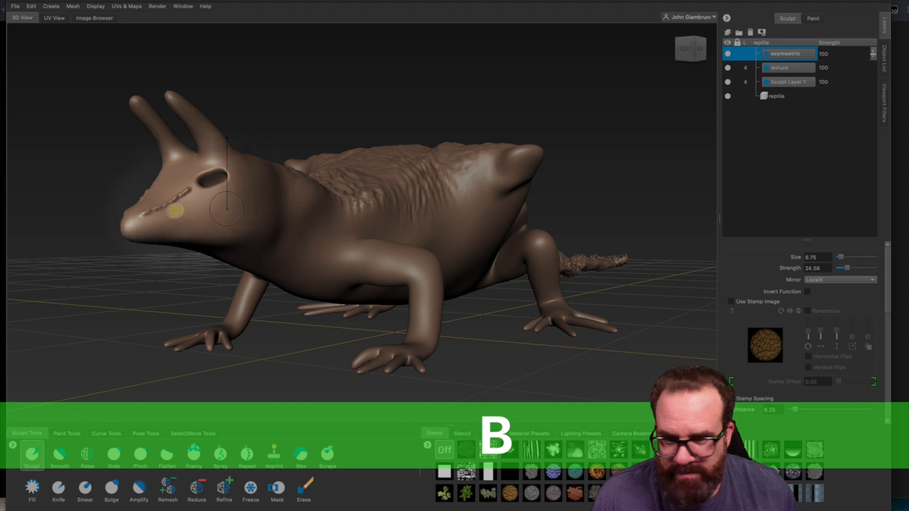
drag(172, 210, 161, 212)
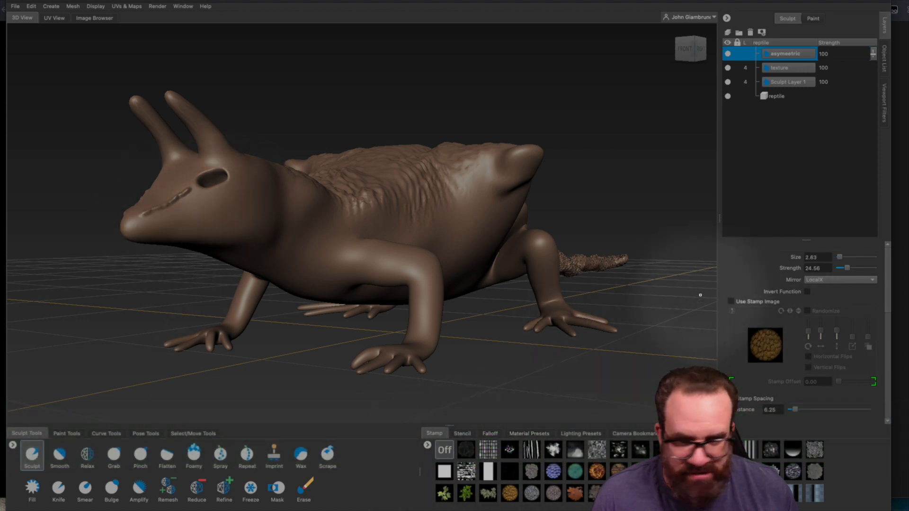
alt+right_drag(227, 292, 230, 260)
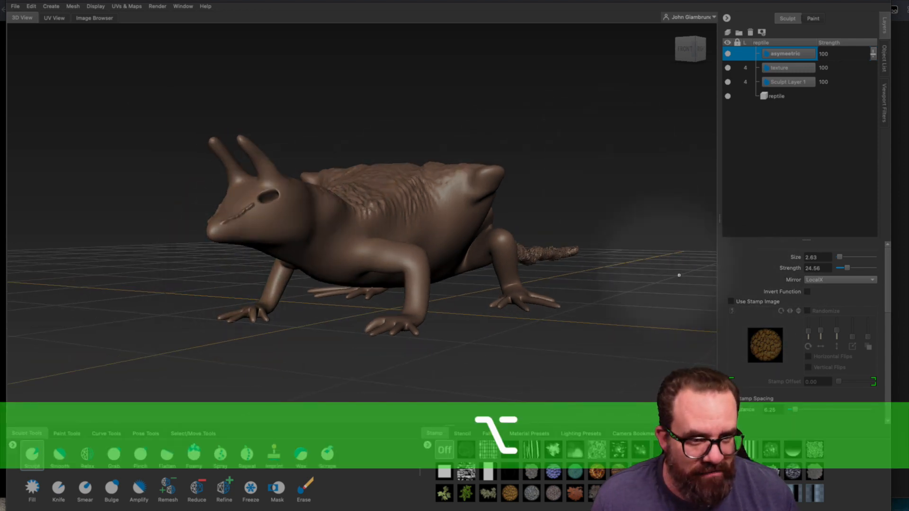
click(838, 280)
click(819, 246)
Undo the spike on the cheek and raise small unmirrored bumps over the head and neck at strength 4.72
alt+drag(284, 249, 424, 237)
key(super+z)
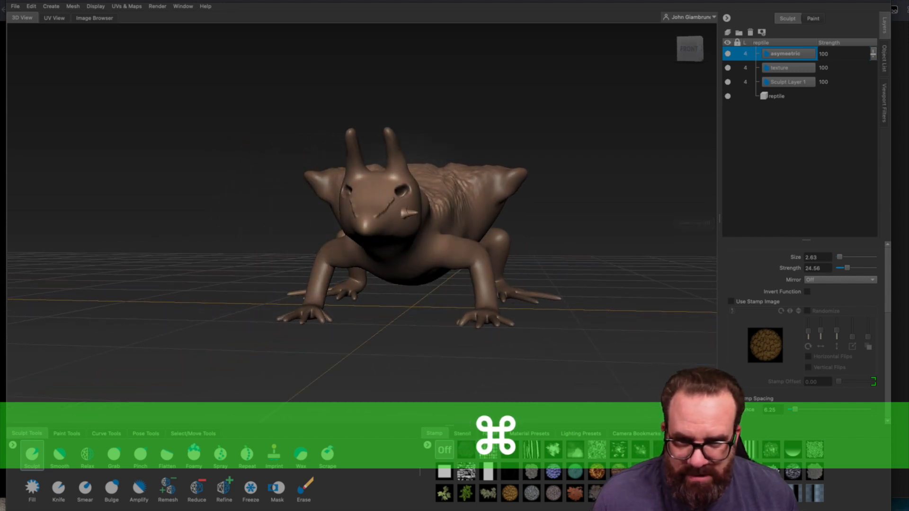
key(m)
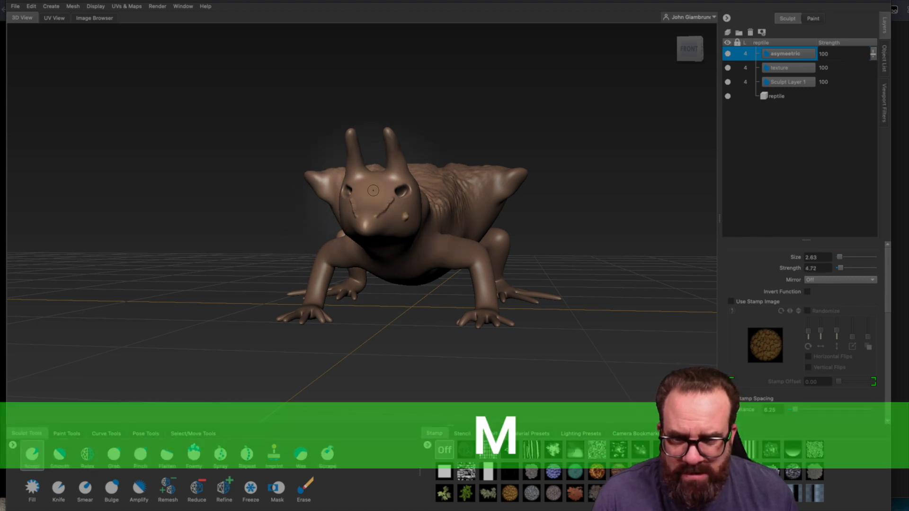
mouse_move(414, 231)
mouse_down()
mouse_move(366, 221)
mouse_move(393, 270)
mouse_move(408, 213)
mouse_up()
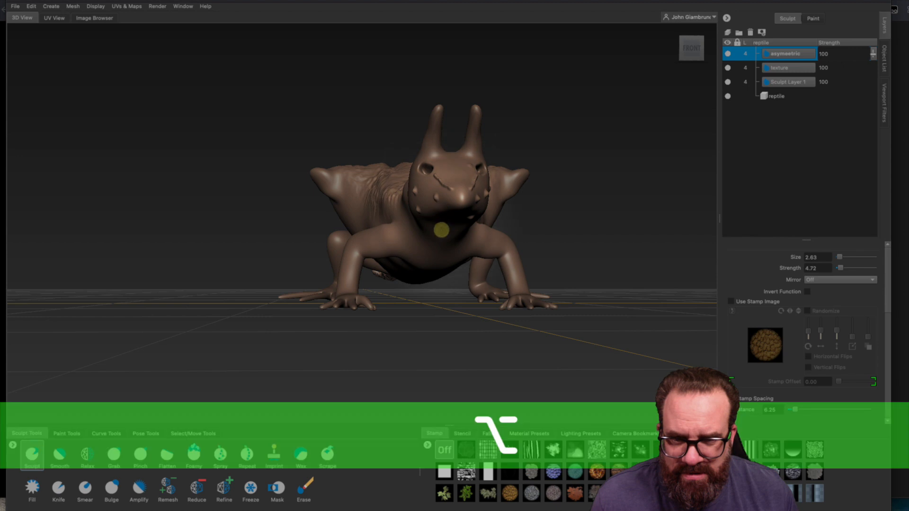
alt+drag(443, 225, 424, 173)
alt+drag(428, 208, 411, 303)
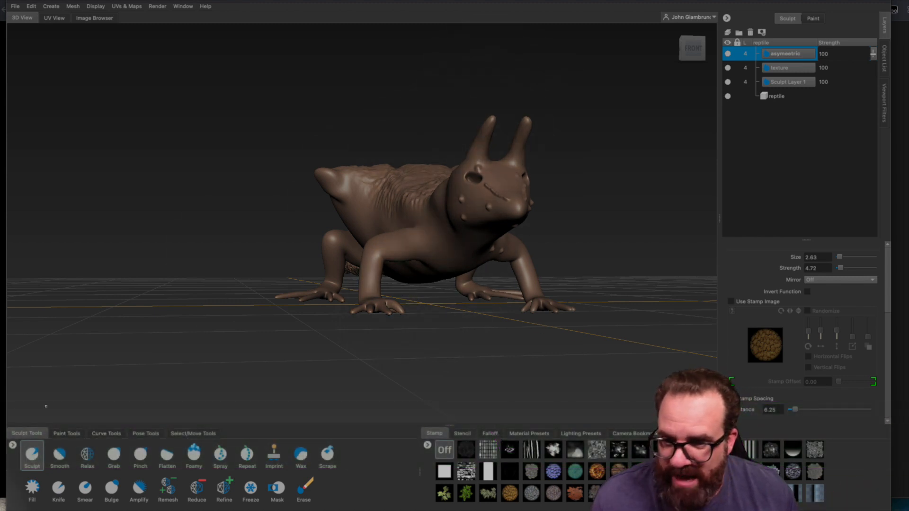
Try to reshape one horn with the Grab brush, undoing the distorted pulls
click(114, 455)
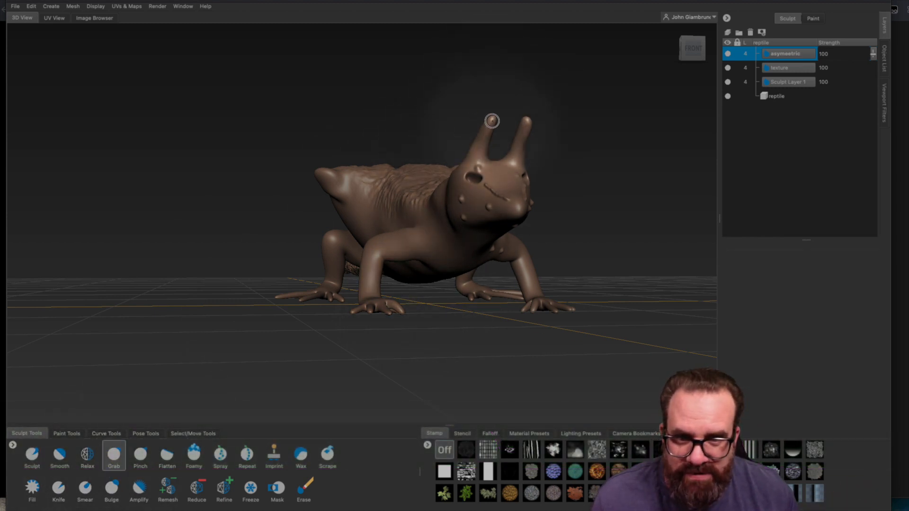
drag(483, 148, 484, 148)
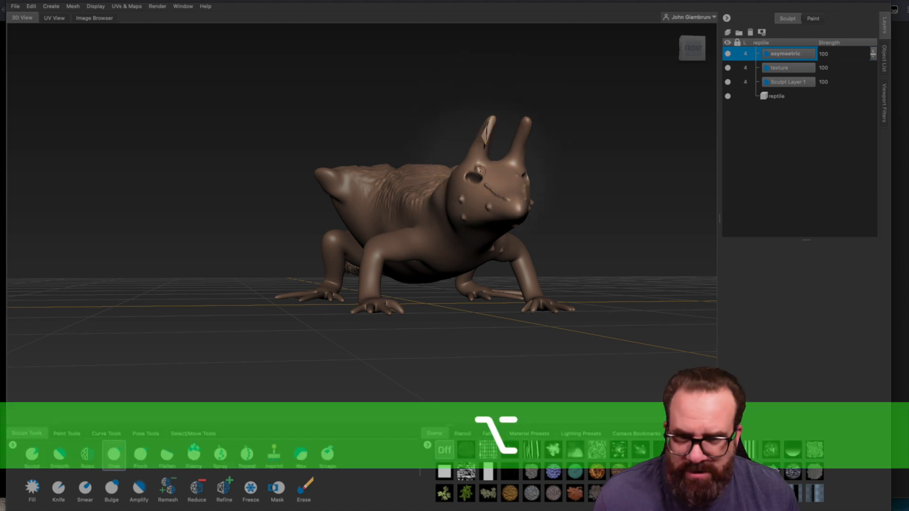
alt+drag(484, 180, 327, 219)
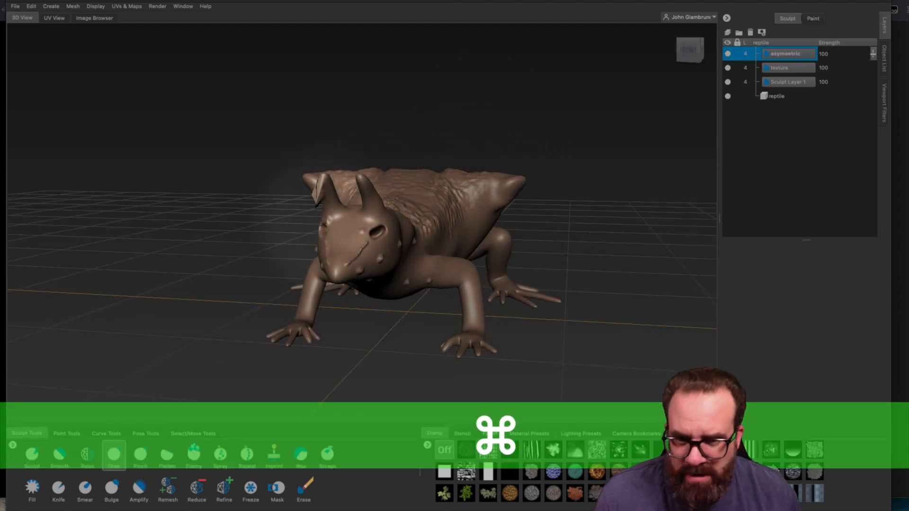
super+drag(230, 196, 297, 209)
key(super+z)
super+drag(222, 231, 313, 208)
key(super+z)
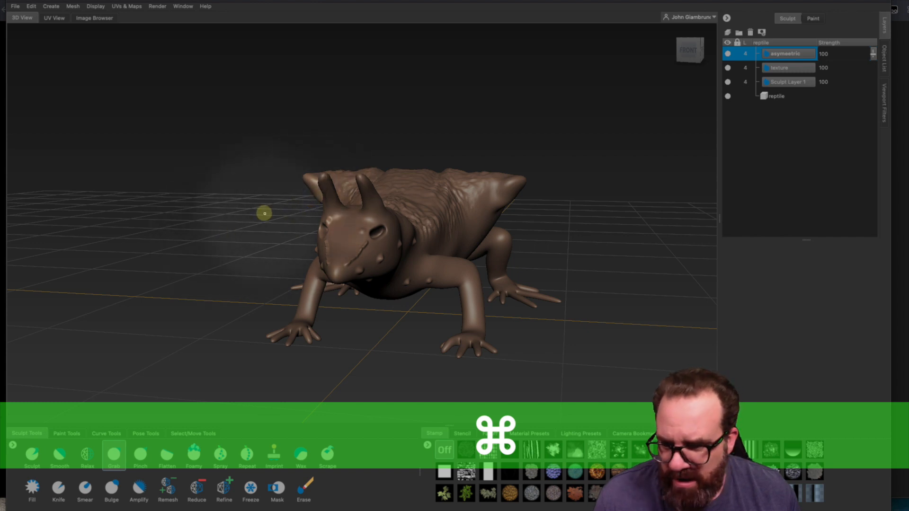
Enlarge the Grab brush and bend one horn outward, away from the other
alt+drag(253, 232, 250, 242)
click(113, 454)
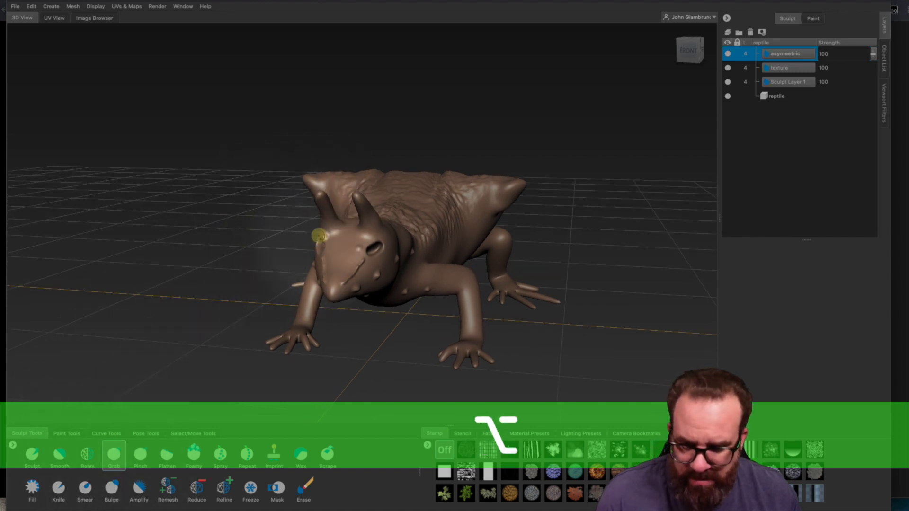
key(b)
drag(330, 192, 362, 191)
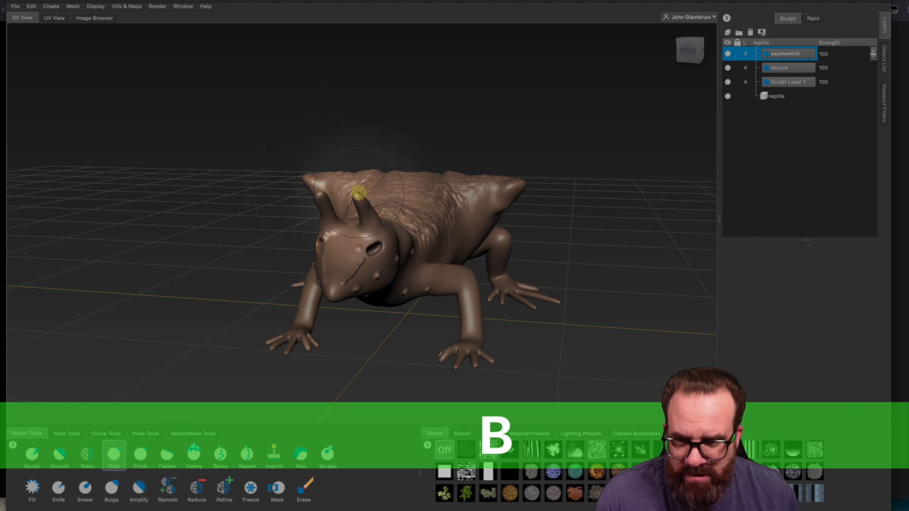
key(m)
mouse_move(252, 227)
mouse_down()
mouse_move(189, 252)
mouse_move(109, 262)
mouse_move(266, 237)
mouse_up()
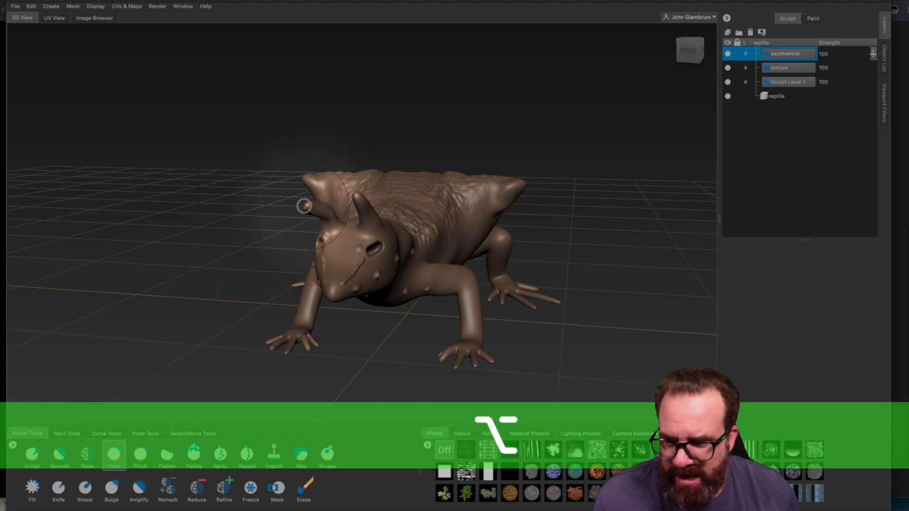
alt+drag(301, 226, 322, 228)
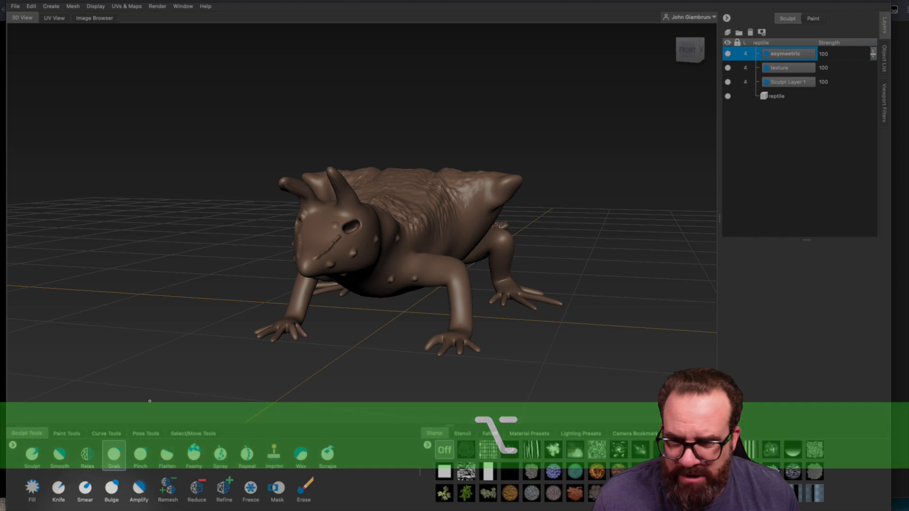
Sharpen the tips of both horns with the Pinch brush
click(141, 456)
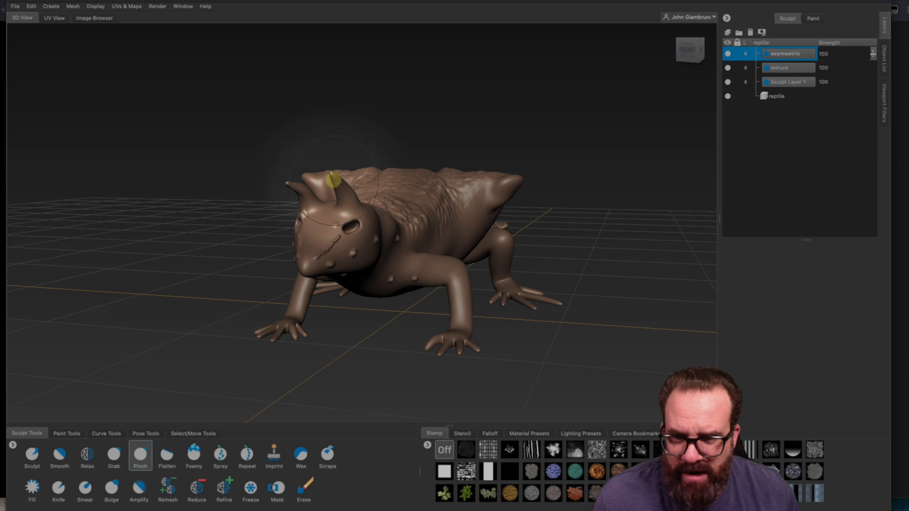
alt+drag(361, 227, 435, 241)
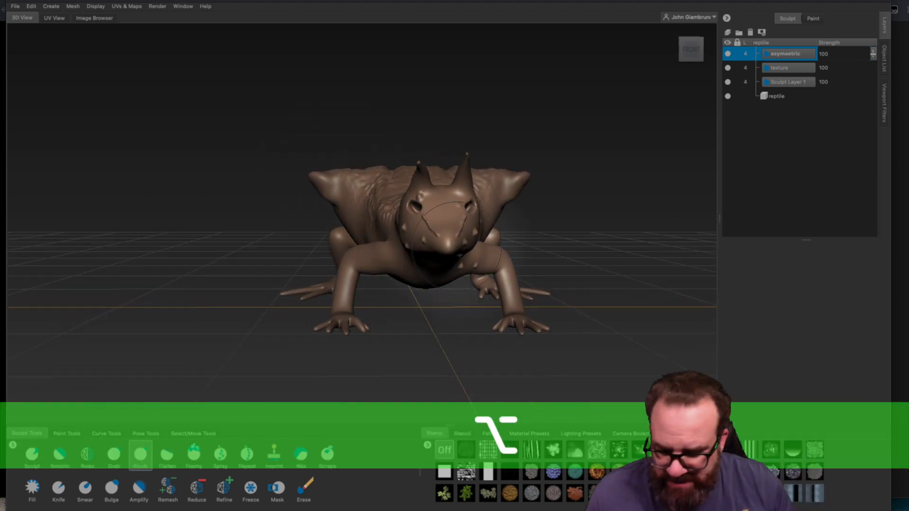
alt+drag(456, 247, 344, 251)
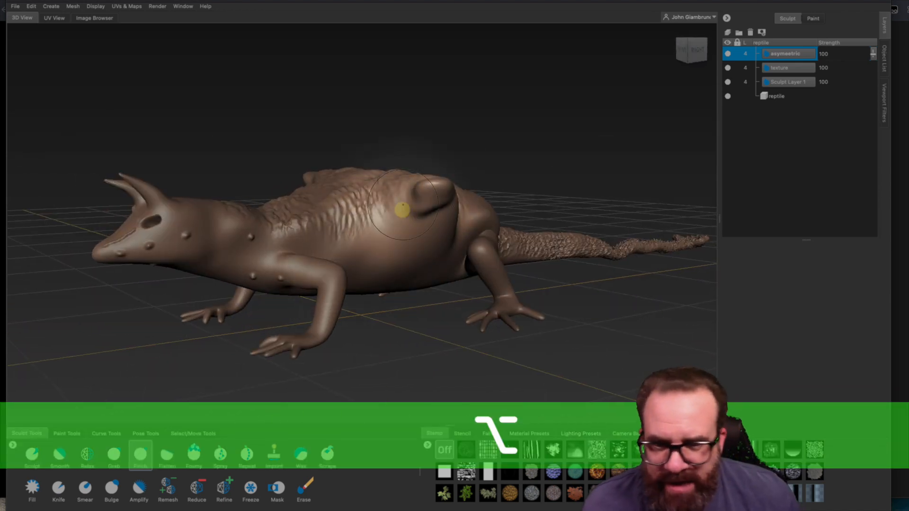
alt+drag(402, 203, 322, 376)
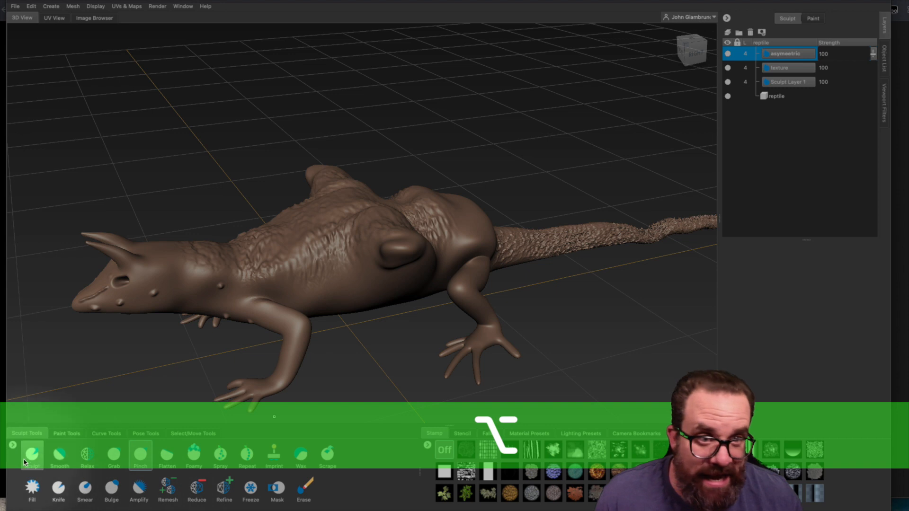
click(728, 55)
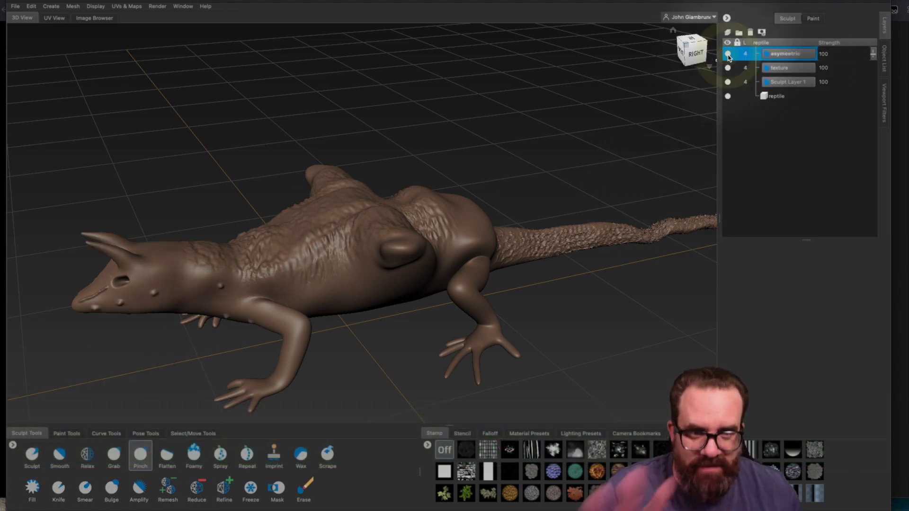
alt+drag(555, 331, 194, 215)
click(2, 342)
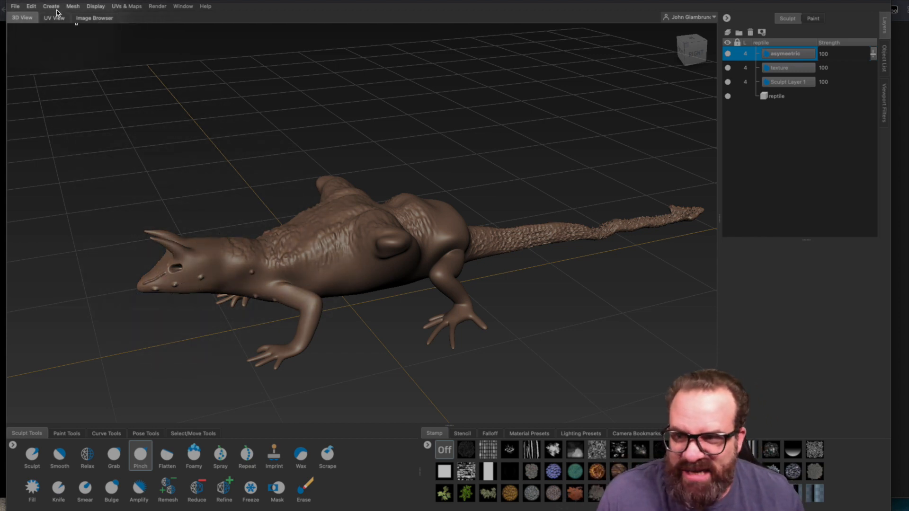
Select the whole reptile mesh with the Objects selection tool
click(71, 7)
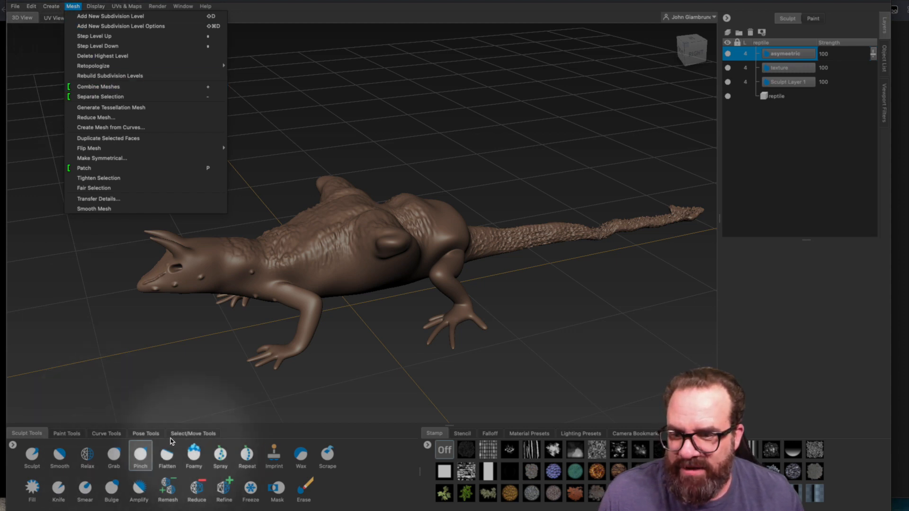
click(186, 433)
click(192, 433)
click(60, 456)
click(237, 264)
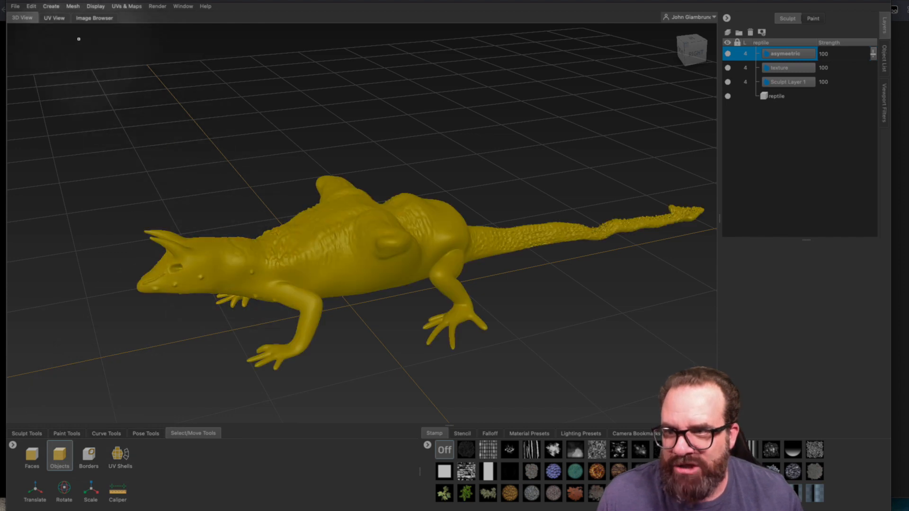
Look over the mesh operations, including Combine Meshes, and review the Making the Beast checklist in the browser slides
click(73, 7)
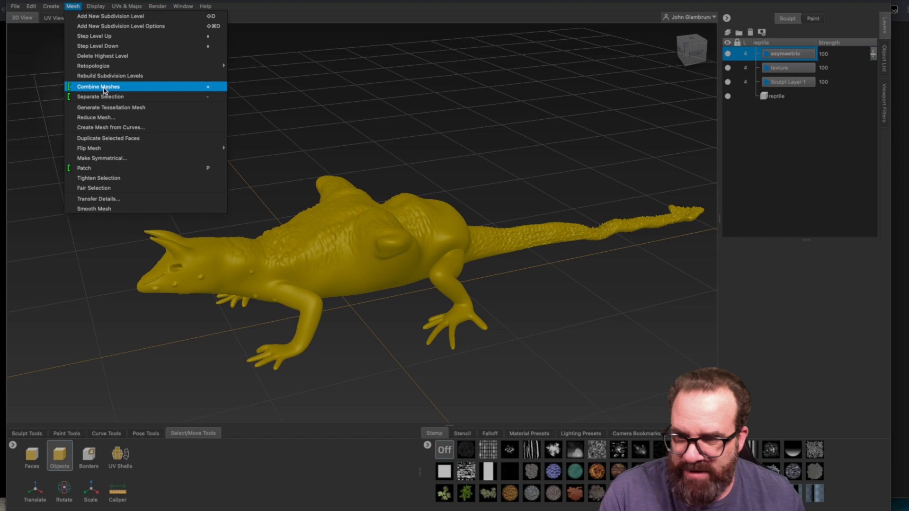
click(467, 146)
click(2, 397)
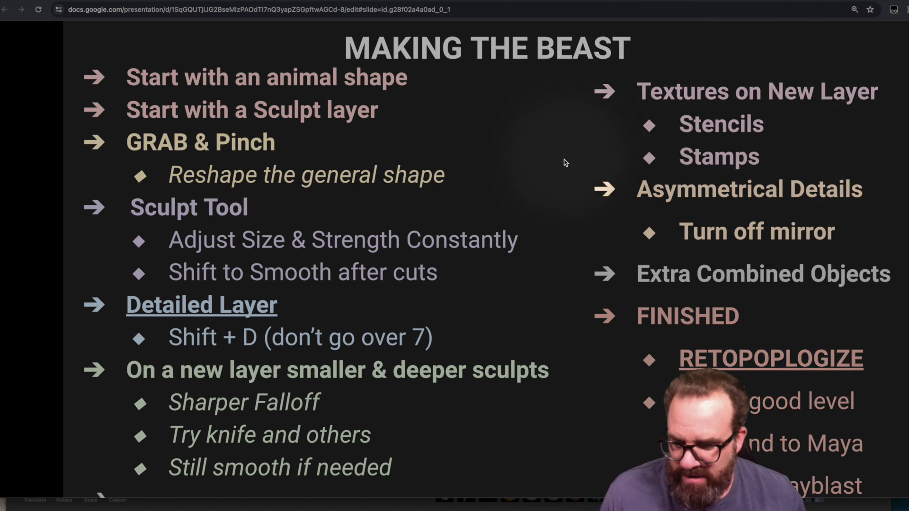
Switch back to Mudbox and save the scene to the Desktop as beast1
key(super+Tab)
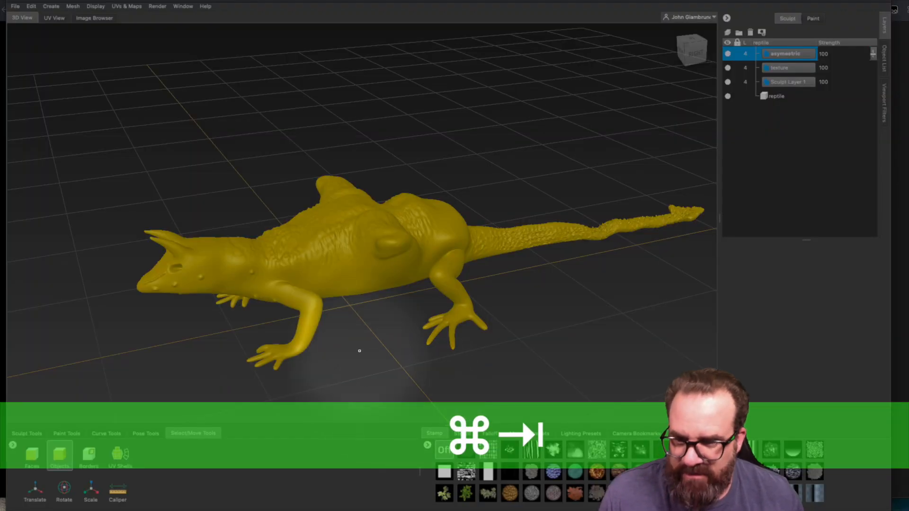
key(super+s)
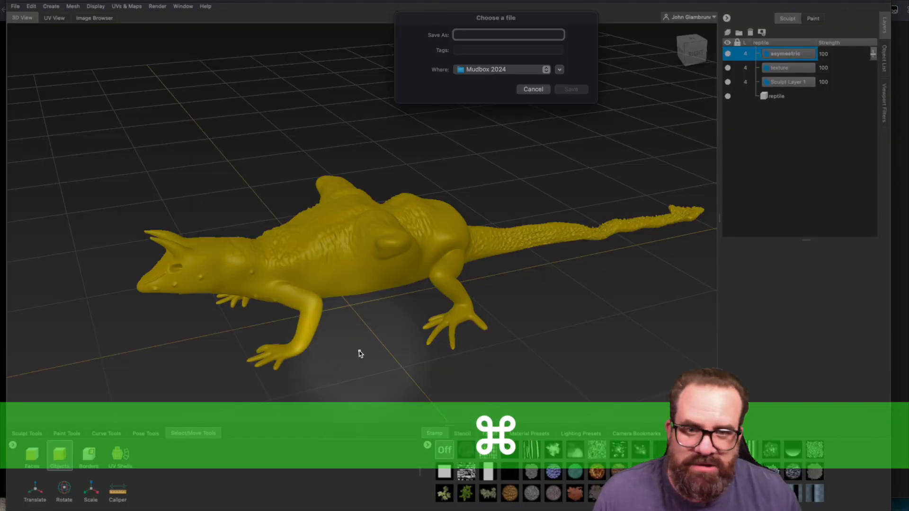
click(496, 71)
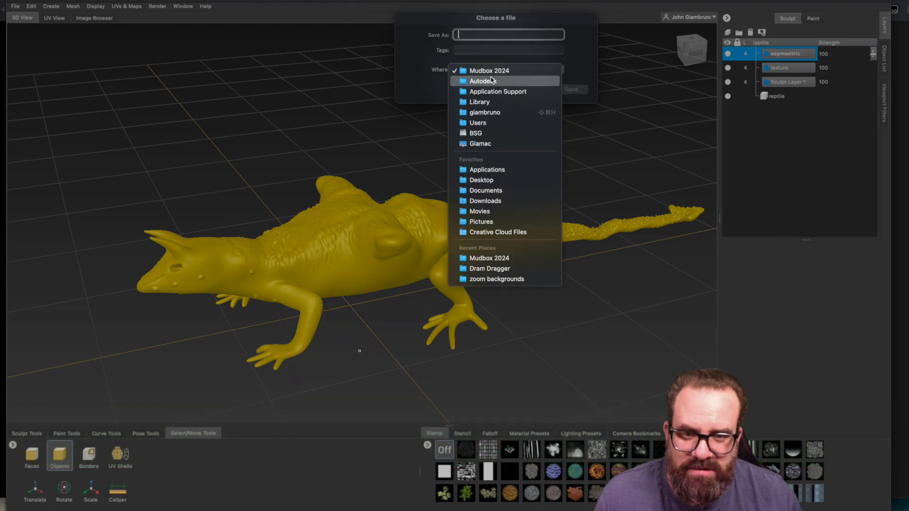
click(481, 180)
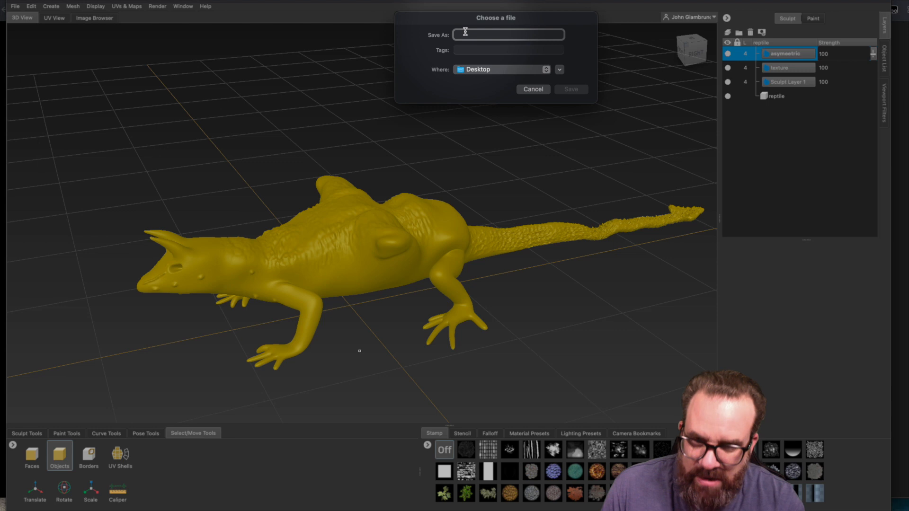
text(beast1)
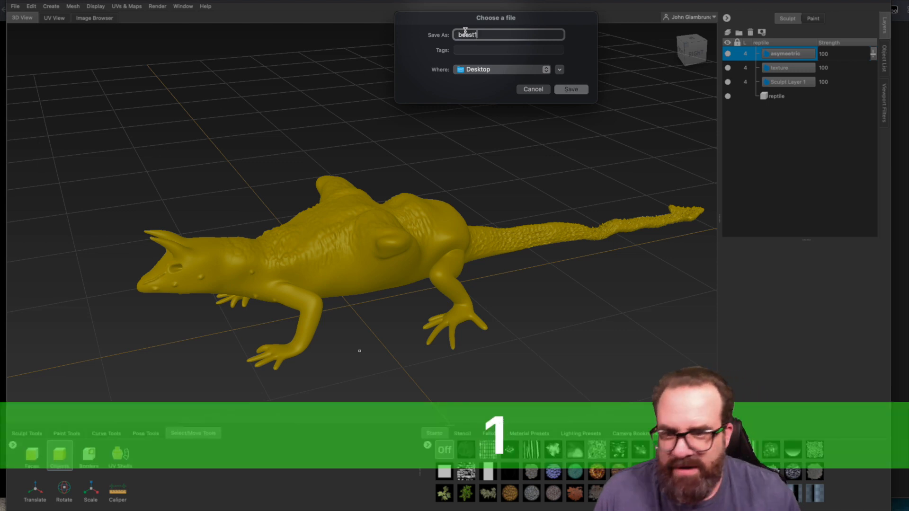
key(Return)
Save a separate copy of the scene to the Desktop as beast1retopo.mud
key(super+shift+s)
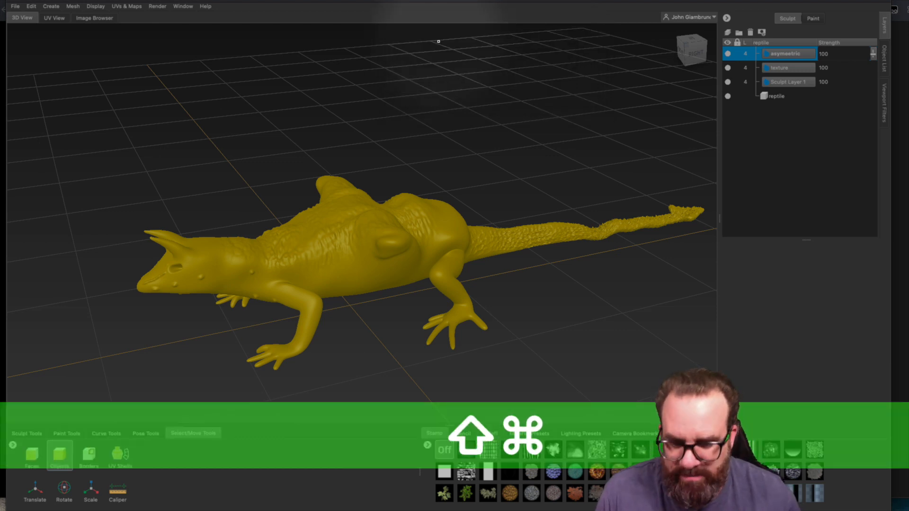
key(Right)
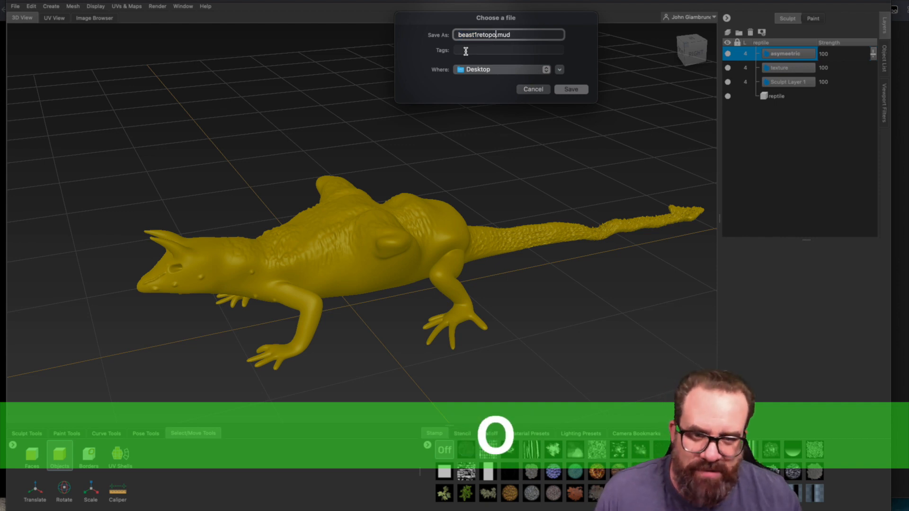
click(571, 89)
Retopologize the selected reptile mesh with a new operation, keeping the 3000 target base face count, face uniformity 1.00 and Sculpted Detail transfer
scroll(364, 266, up, 3)
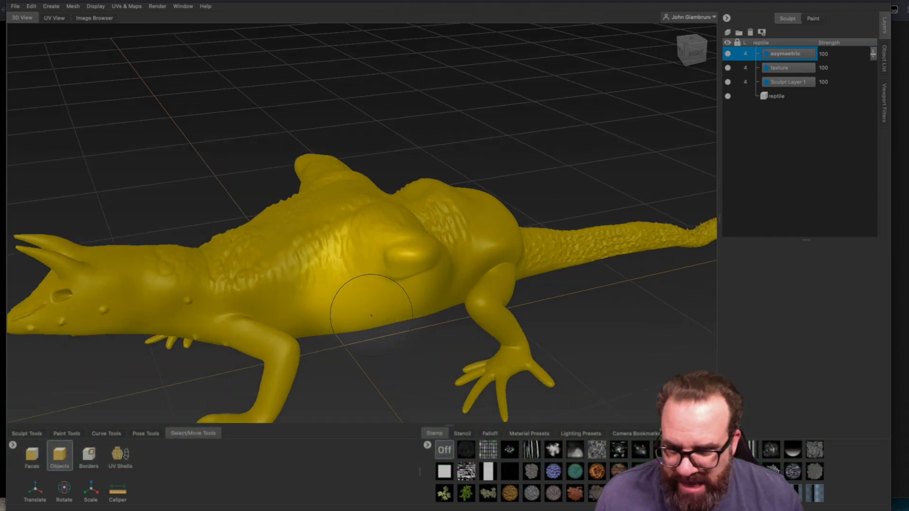
scroll(315, 268, down, 3)
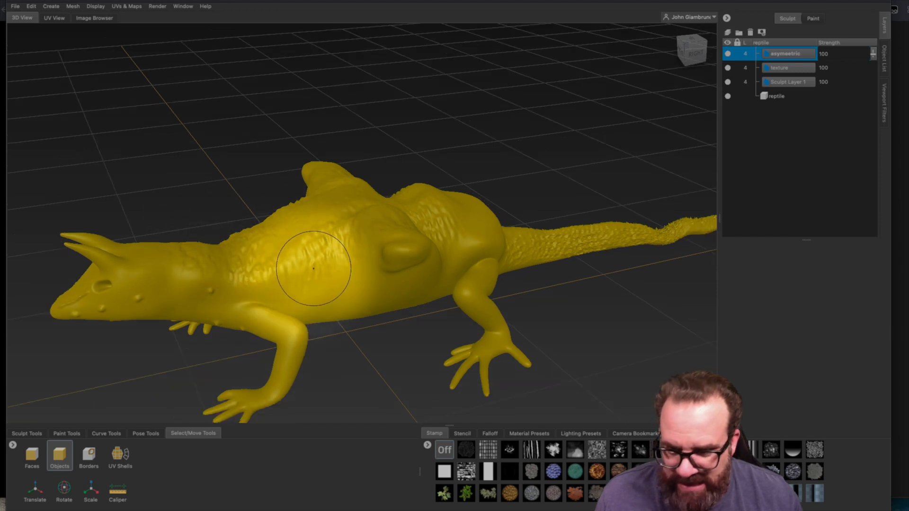
alt+drag(247, 307, 291, 302)
alt+right_drag(236, 295, 281, 296)
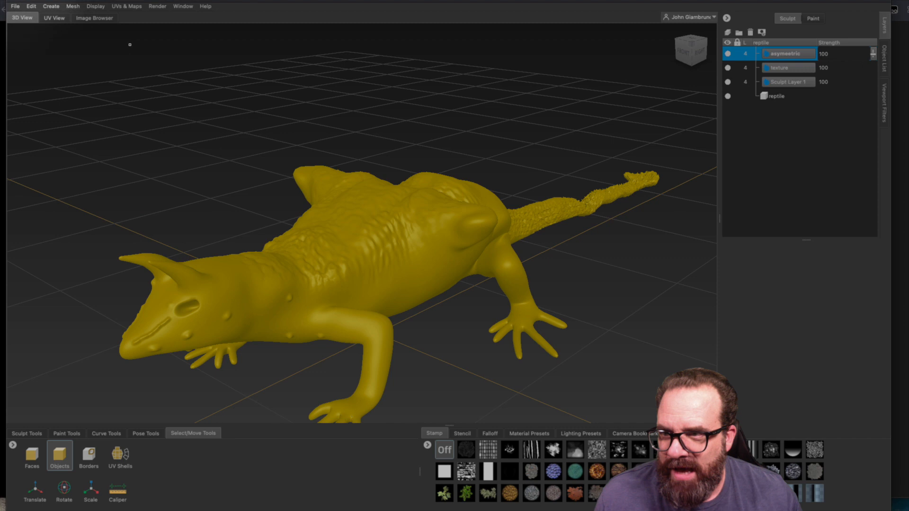
click(31, 6)
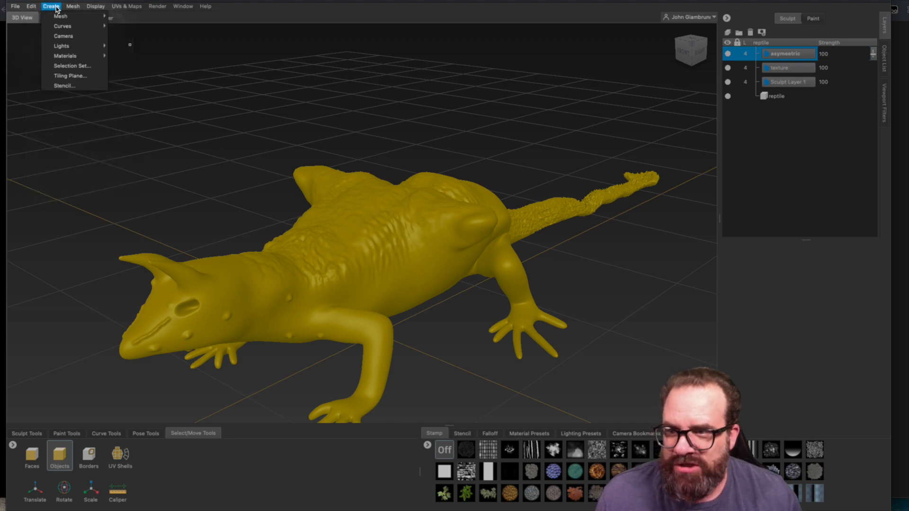
mouse_move(74, 8)
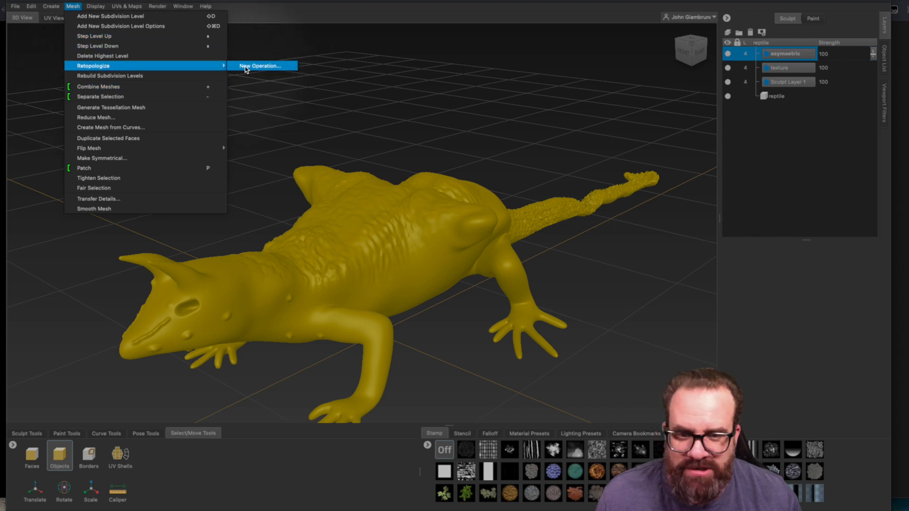
click(245, 67)
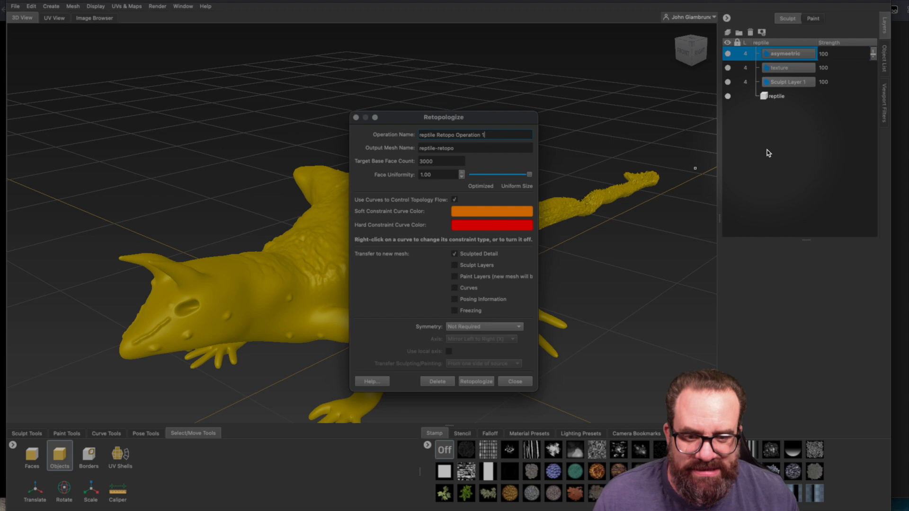
click(476, 382)
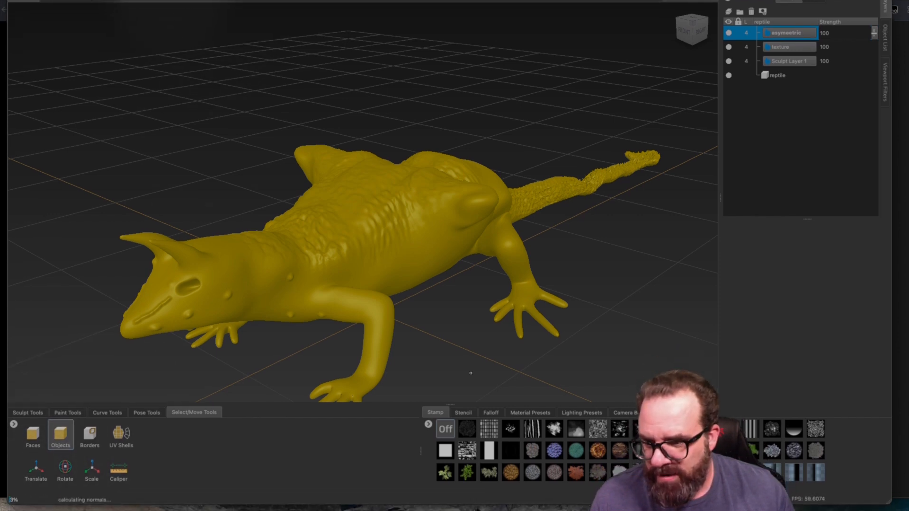
click(28, 499)
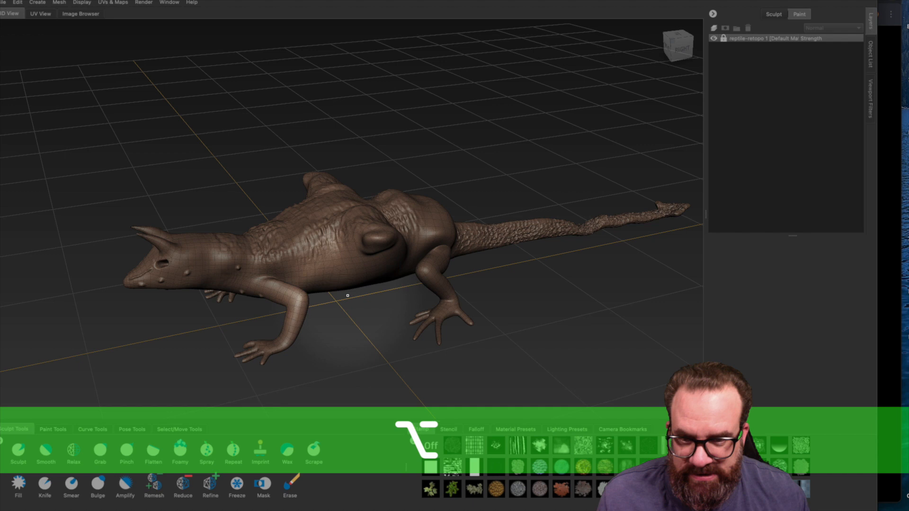
Inspect the retopologized beast's surface and mesh lines up close and from a low and a raised angle
alt+drag(360, 296, 391, 264)
scroll(391, 263, up, 5)
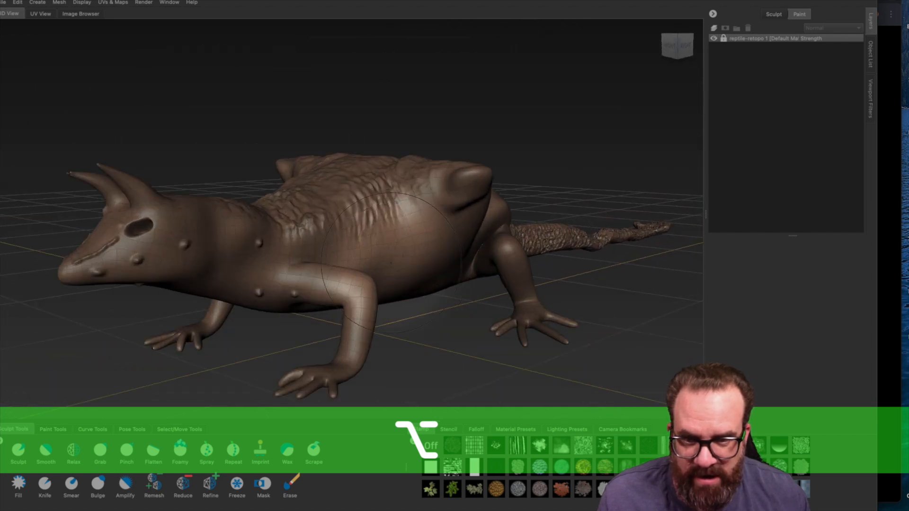
alt+scroll(391, 262, up, 4)
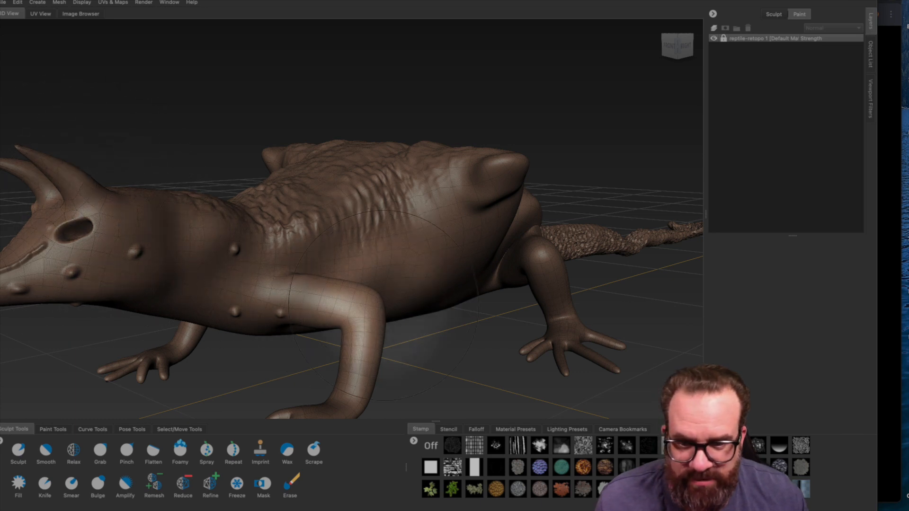
scroll(384, 303, down, 5)
mouse_move(383, 303)
alt+mouse_down()
mouse_move(408, 270)
mouse_move(524, 267)
mouse_move(412, 270)
mouse_move(406, 203)
alt+mouse_up()
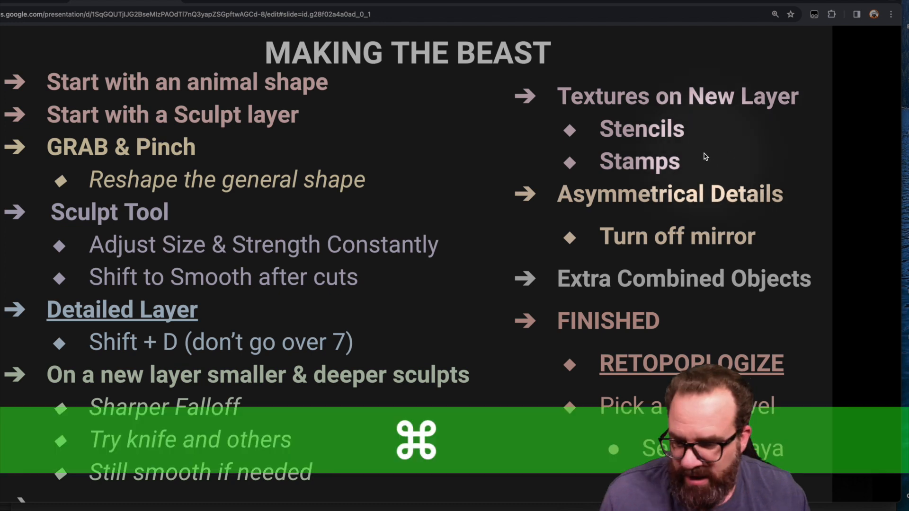
Switch to Maya and shift its window so the workspace and main menus are in view
key(super+Tab)
key(super+Tab)
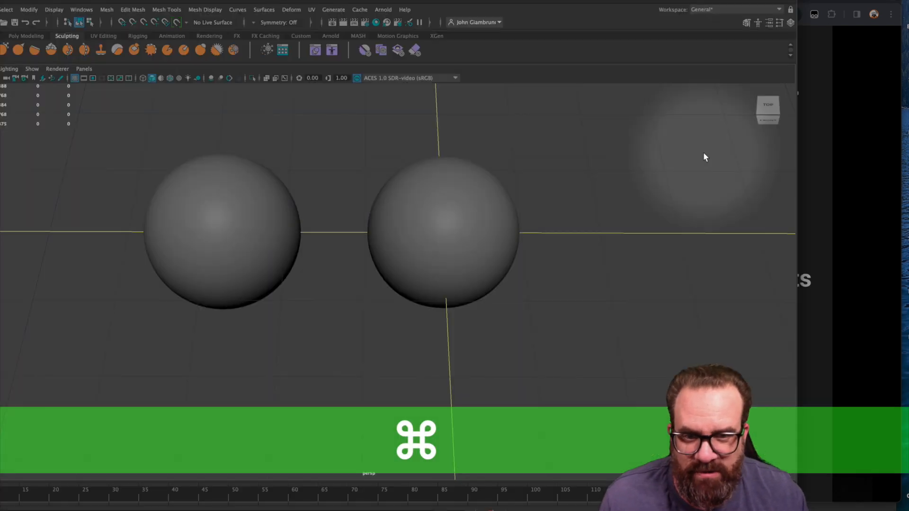
drag(539, 0, 627, 0)
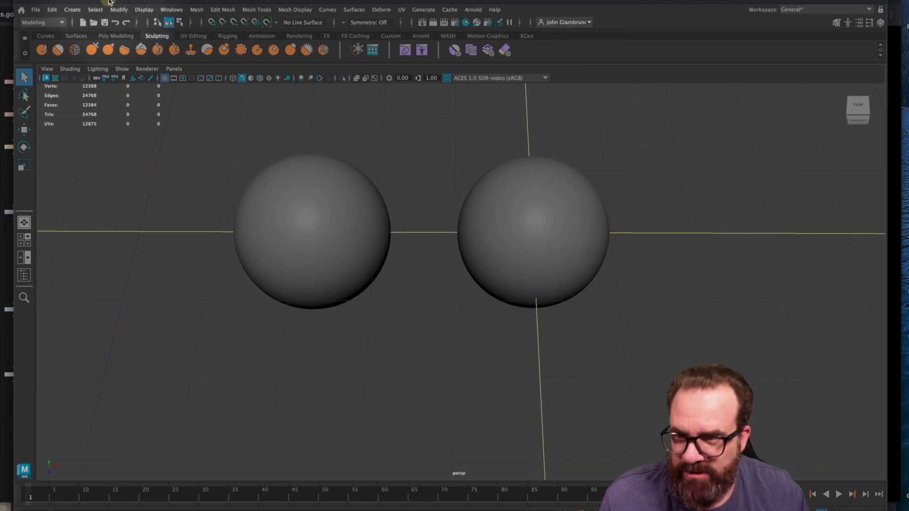
drag(130, 1, 110, 1)
Return to Mudbox and look through the Send to Maya options
key(super+Tab)
key(Tab)
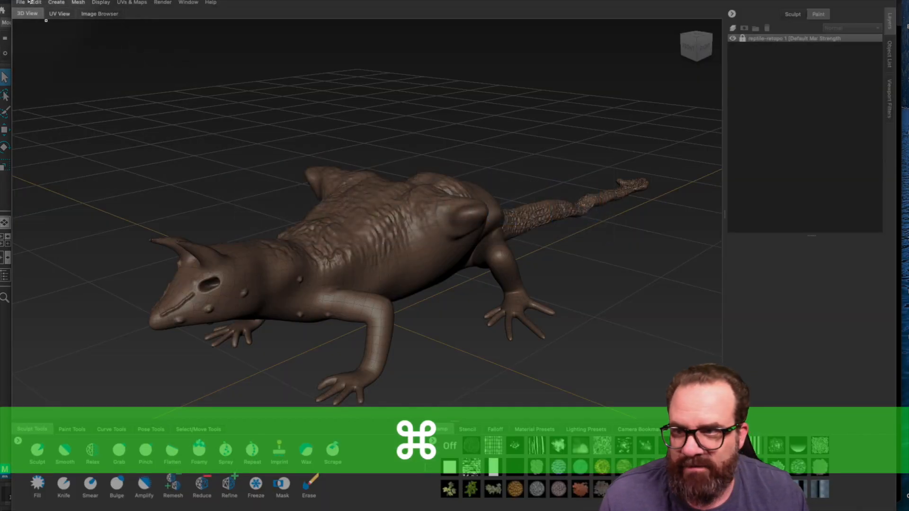
click(21, 2)
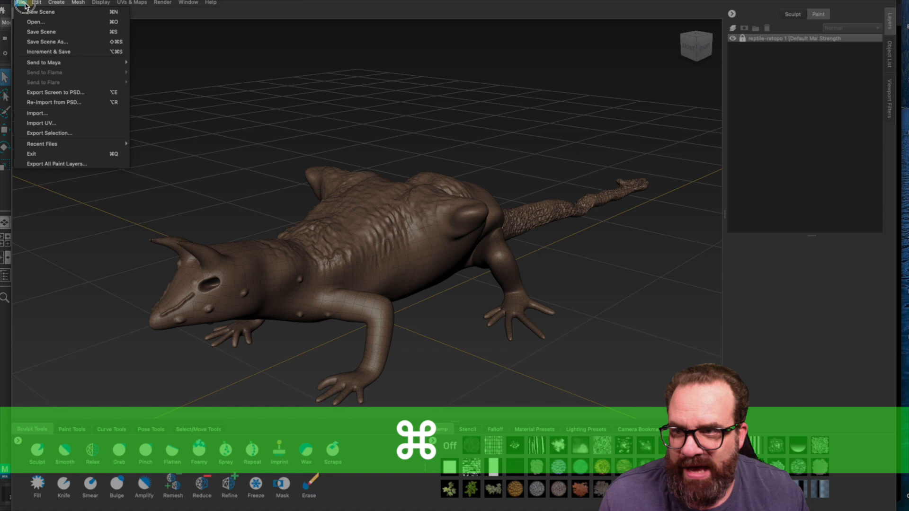
mouse_move(36, 66)
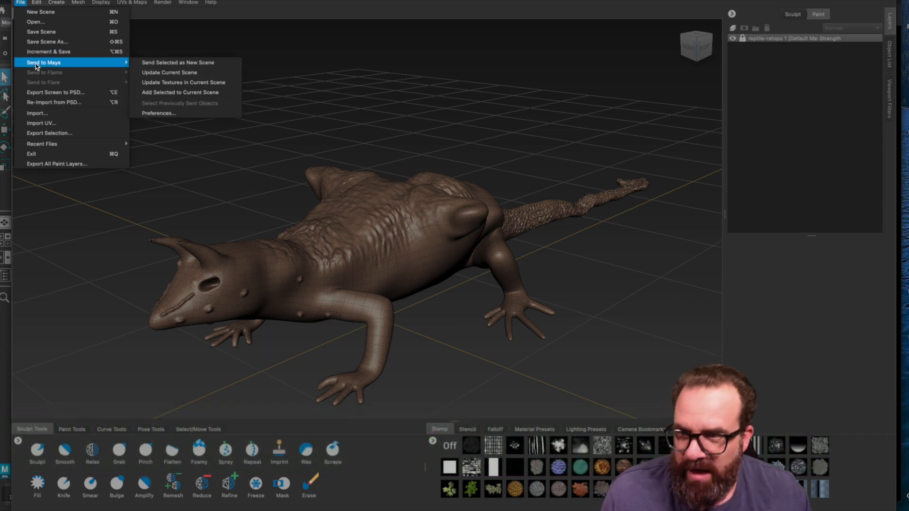
Switch to Maya, show the two spheres as wireframes and move them together along the X axis, away from the origin
key(super+Tab)
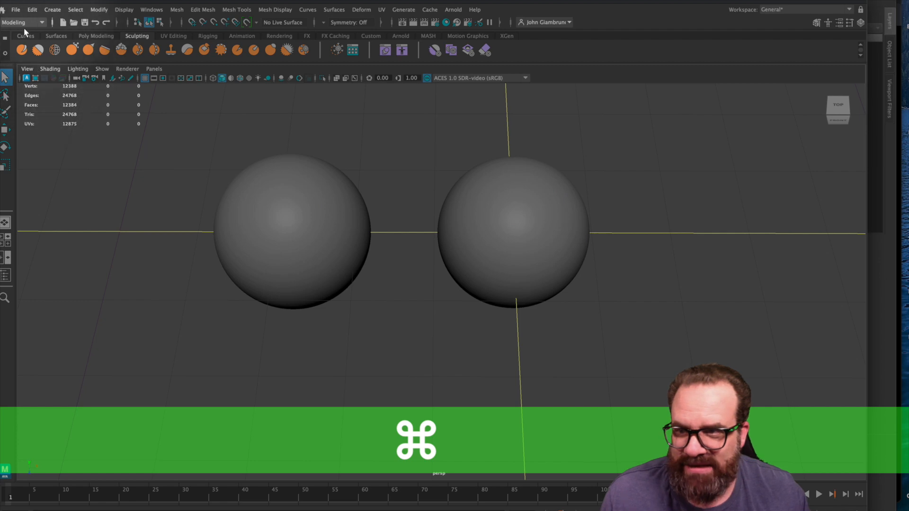
click(15, 10)
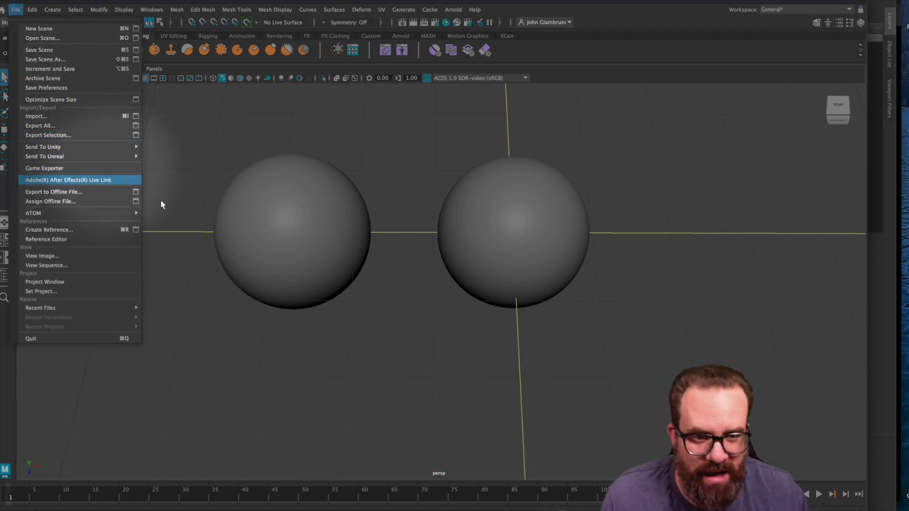
click(436, 318)
scroll(430, 316, down, 5)
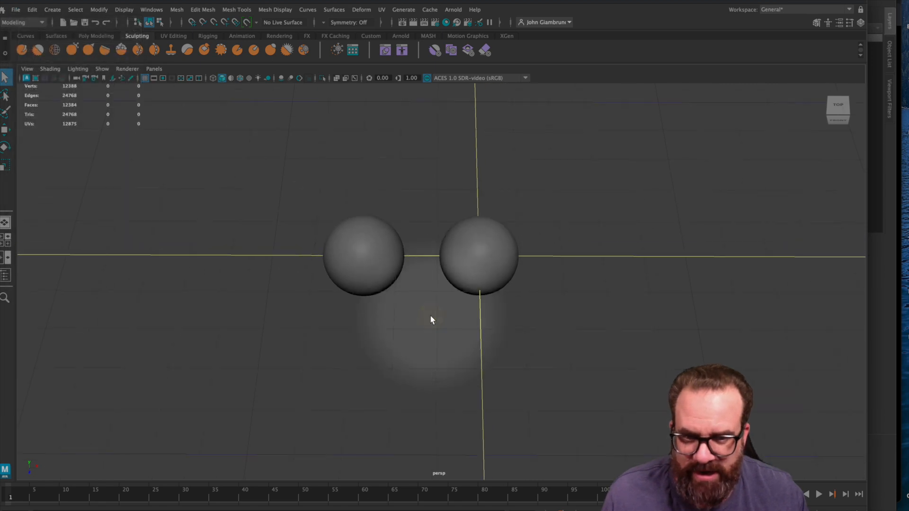
key(4)
key(q)
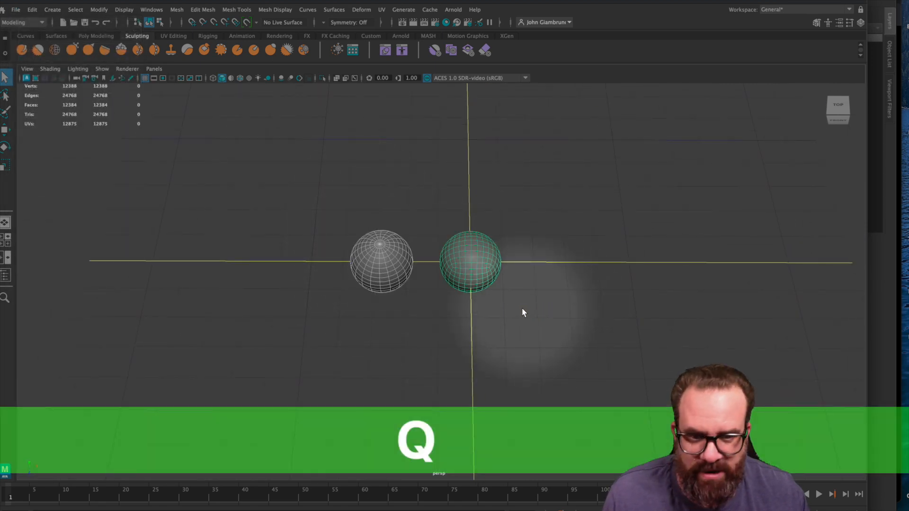
key(w)
drag(516, 260, 346, 262)
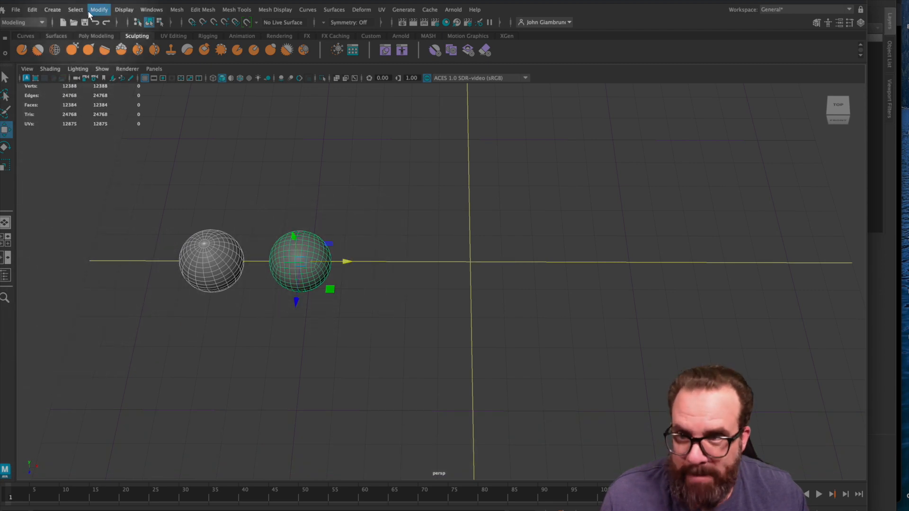
Switch back to Mudbox and select the whole retopologized beast as an object
key(super+Tab)
click(311, 223)
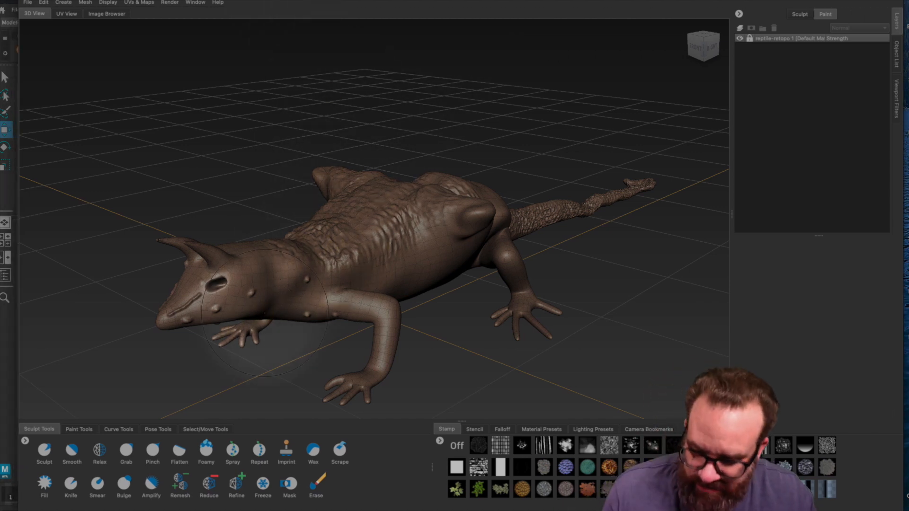
key(shift+super)
shift+drag(117, 135, 698, 410)
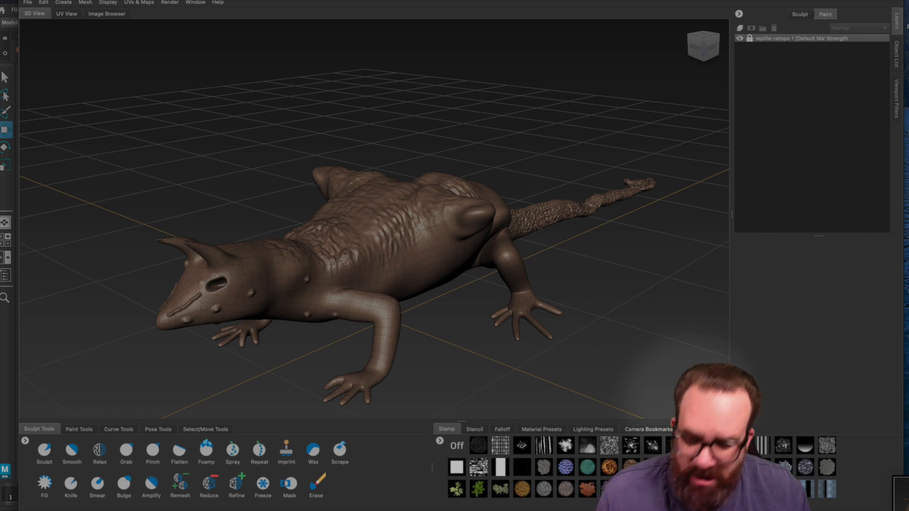
click(206, 429)
click(72, 451)
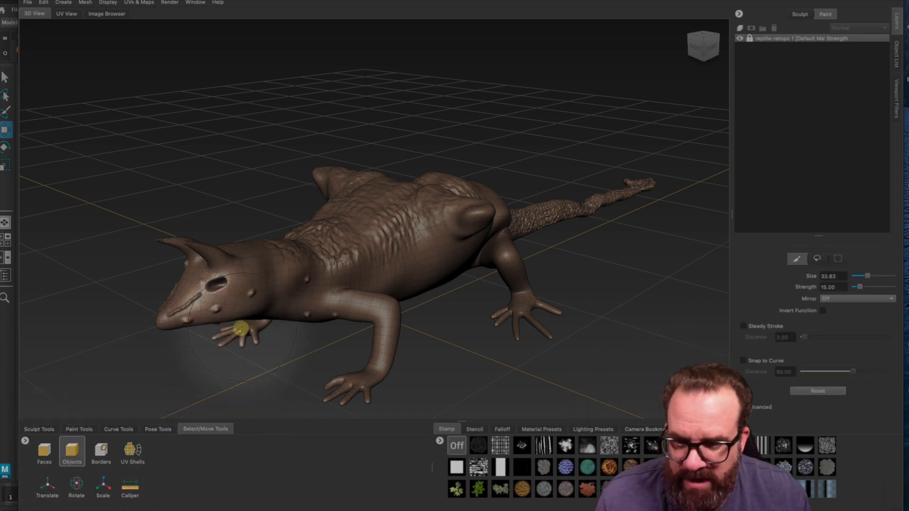
click(285, 285)
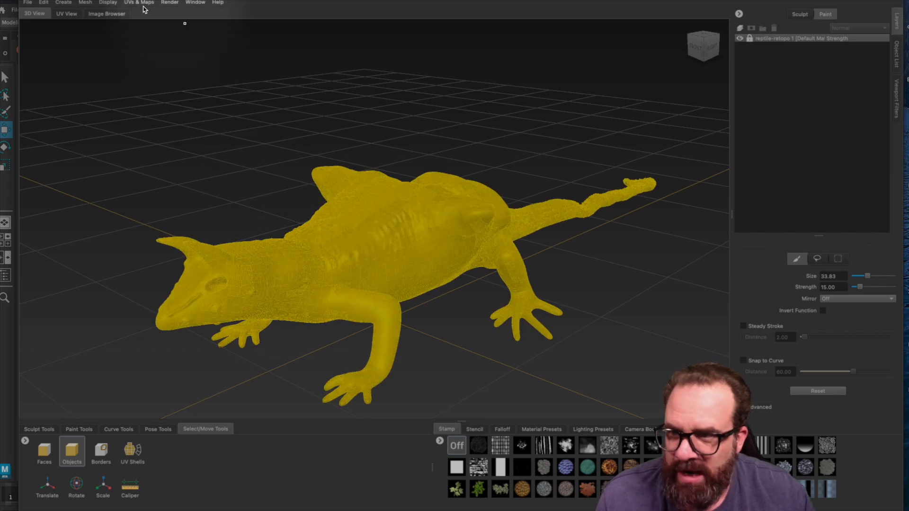
Export the selected beast to the Desktop as an Autodesk FBX file named beastexport
click(27, 2)
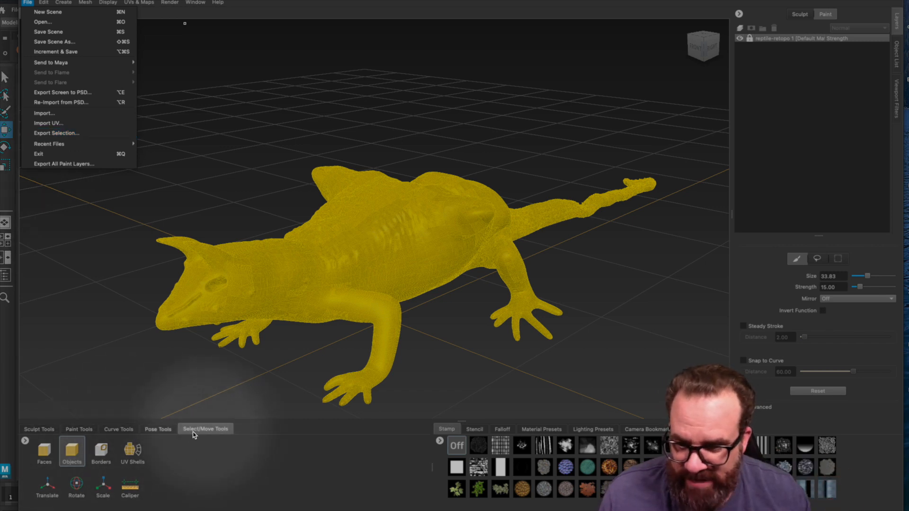
click(71, 133)
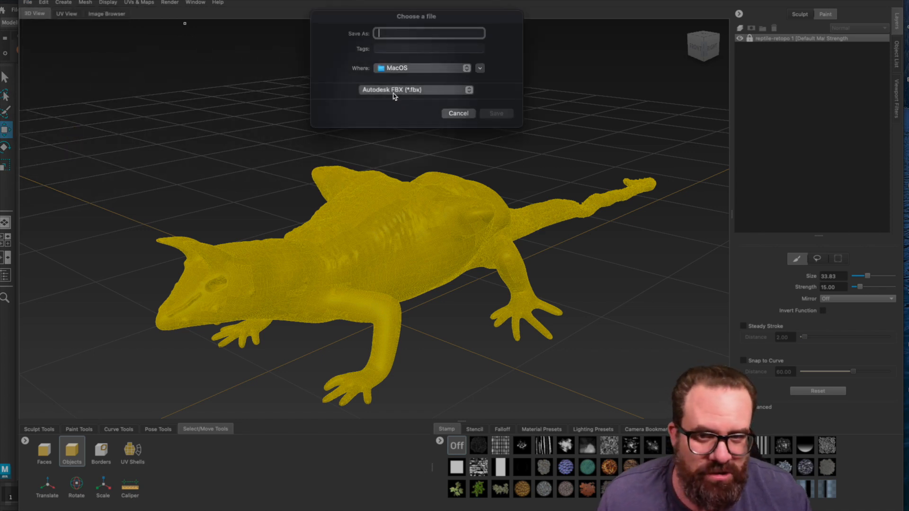
click(388, 72)
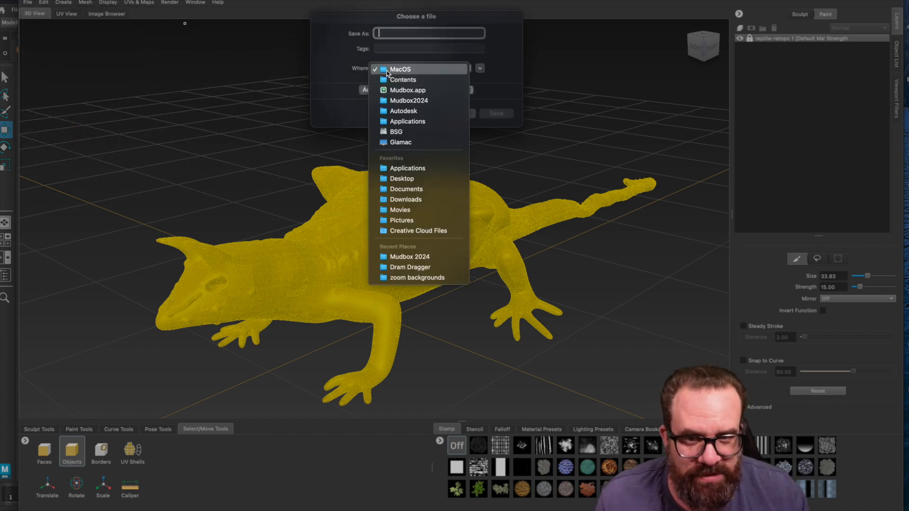
click(396, 180)
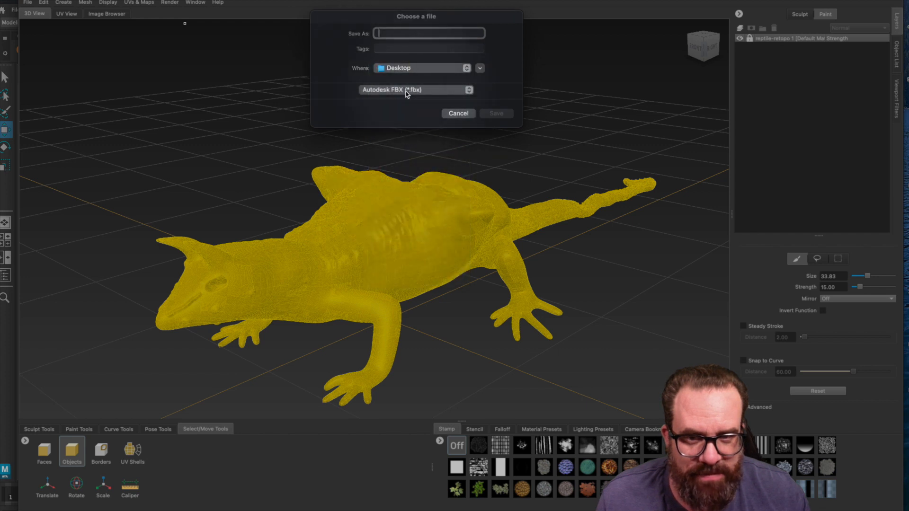
click(379, 91)
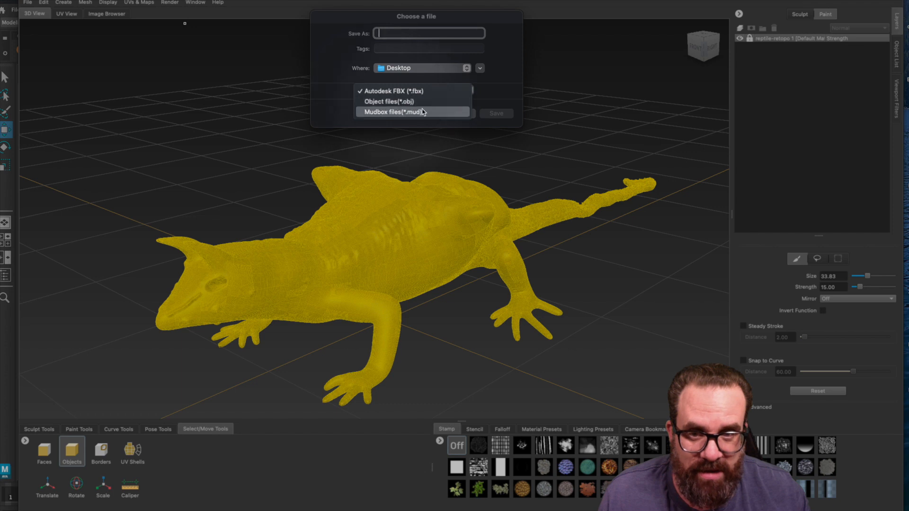
click(388, 91)
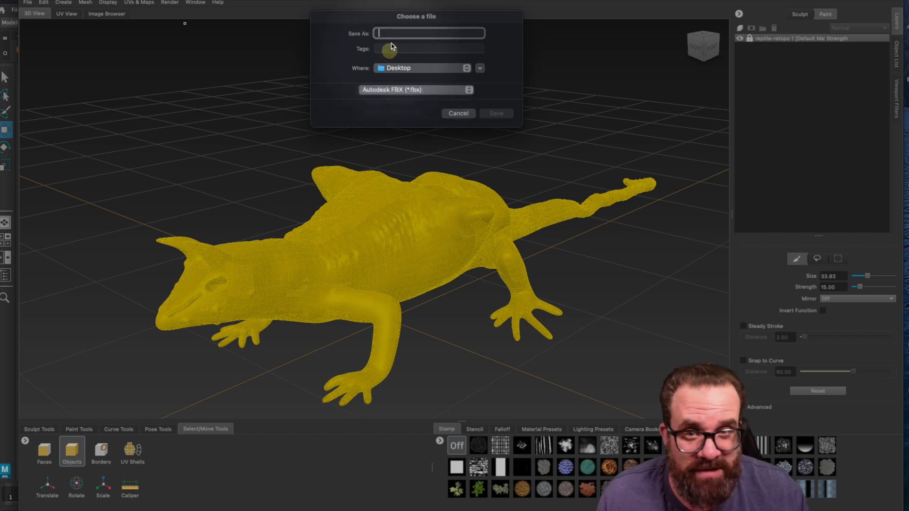
text(beastexport)
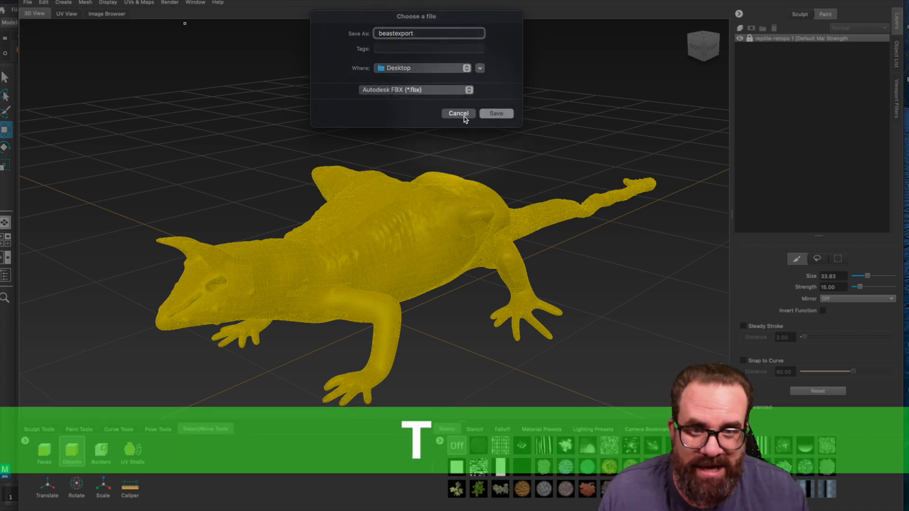
click(495, 114)
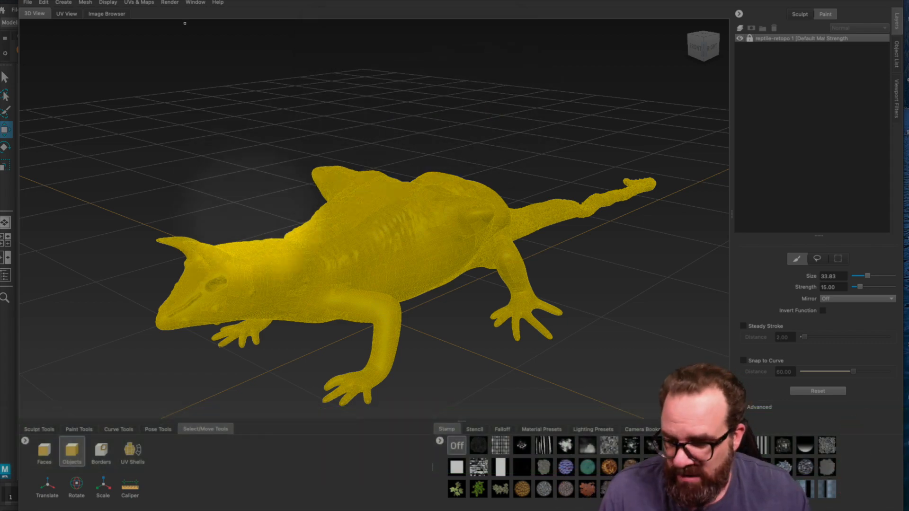
Switch to Maya and bring the exported beast FBX into the scene with the two spheres
key(super+Tab)
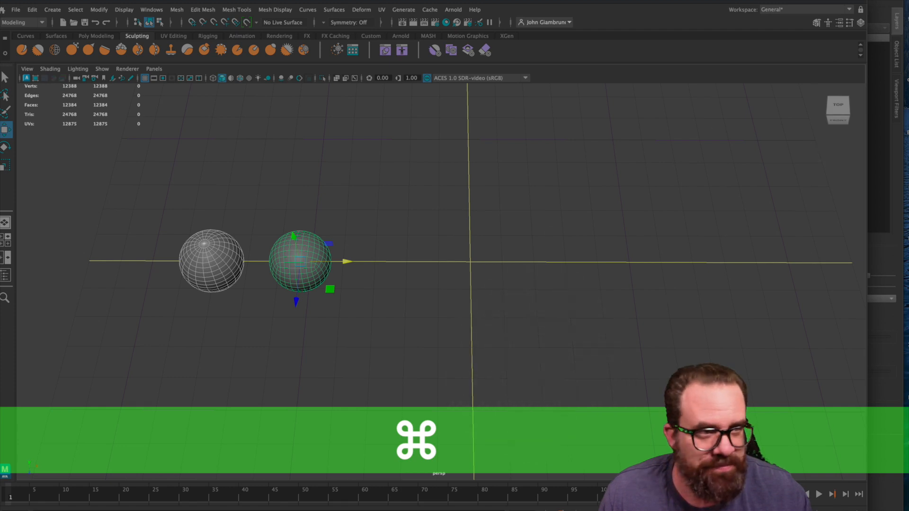
drag(899, 13, 489, 274)
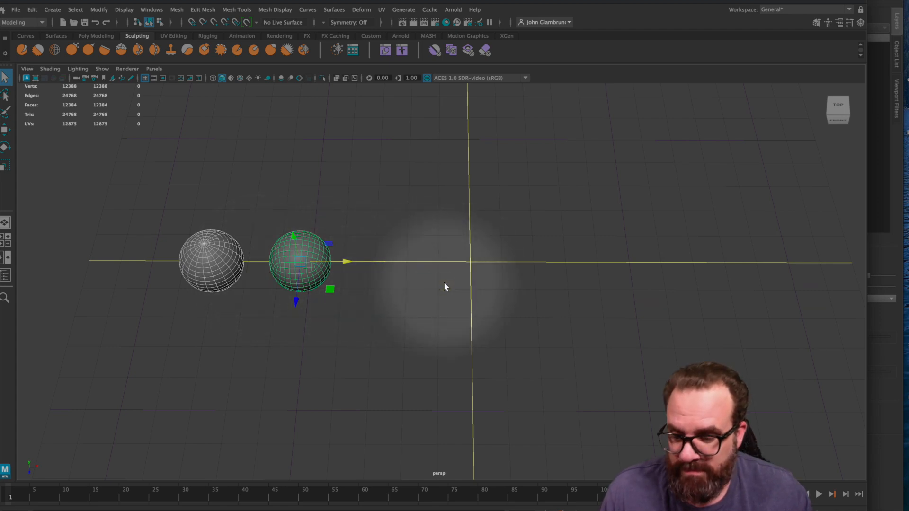
key(super+Tab)
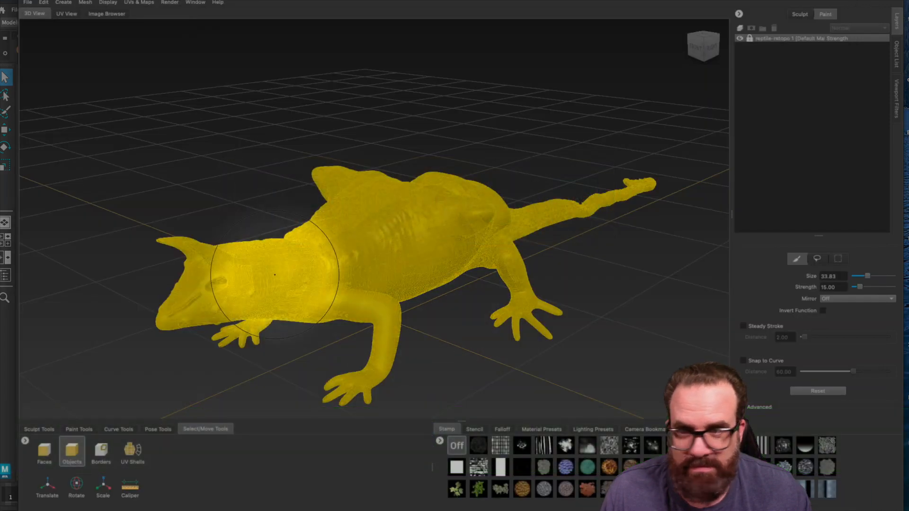
key(super+Tab)
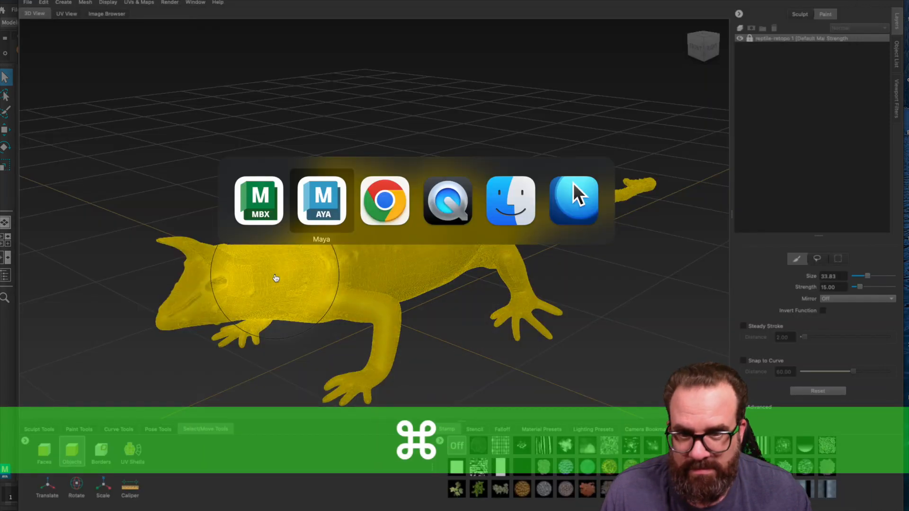
click(9, 358)
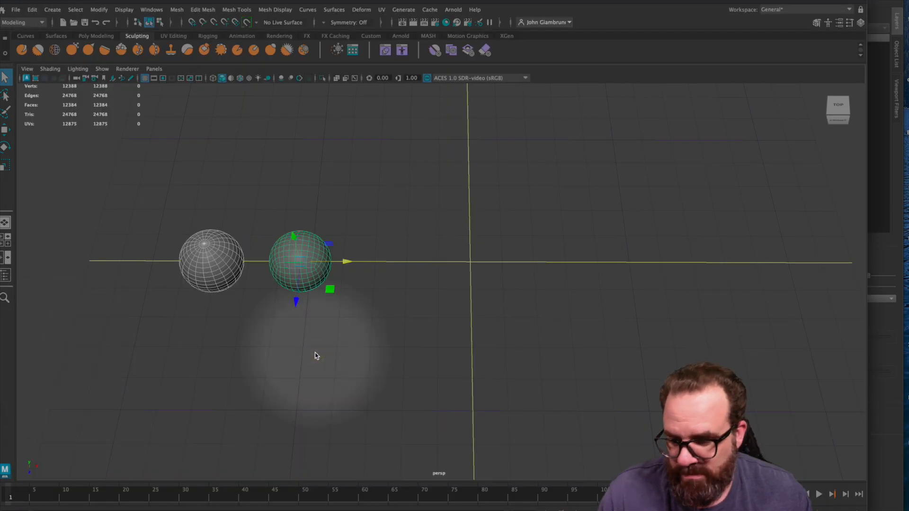
key(alt+super+Escape)
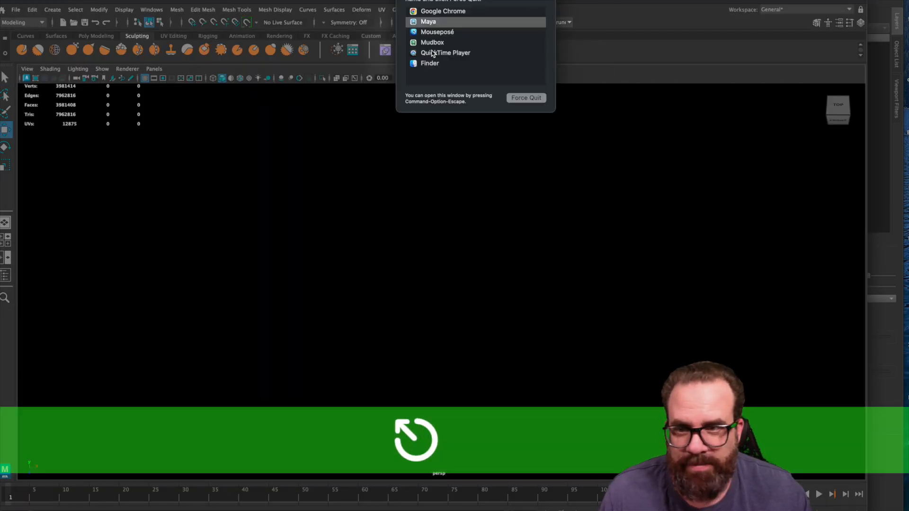
click(404, 1)
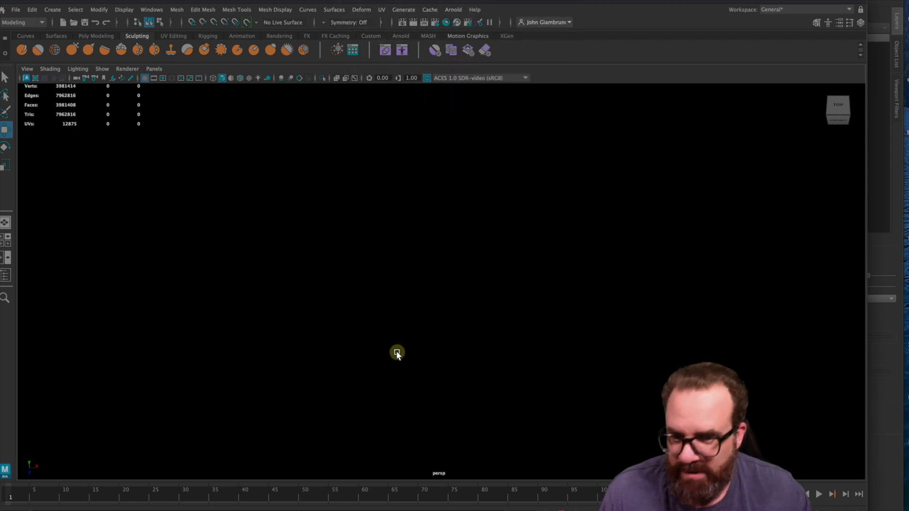
Scale the imported beast down uniformly to about 0.039 so its size suits the two spheres, and deselect it
scroll(398, 353, down, 15)
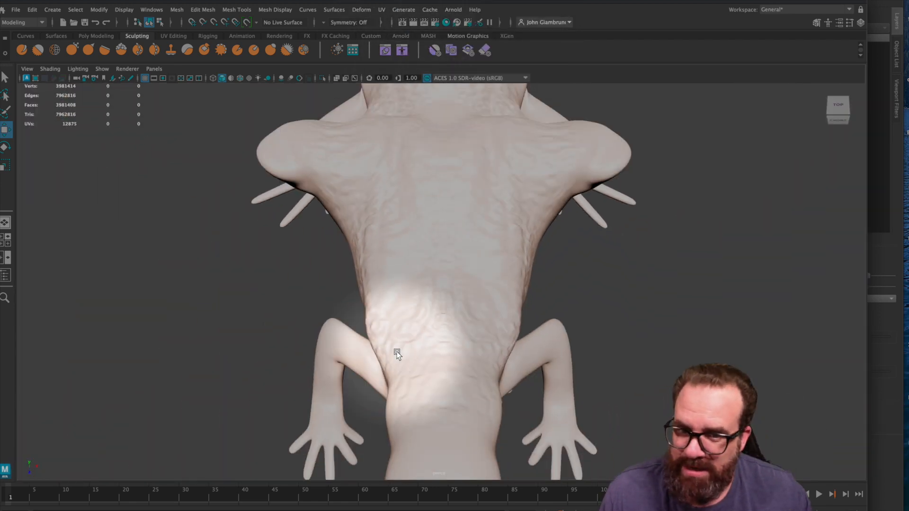
alt+drag(459, 339, 478, 270)
key(q)
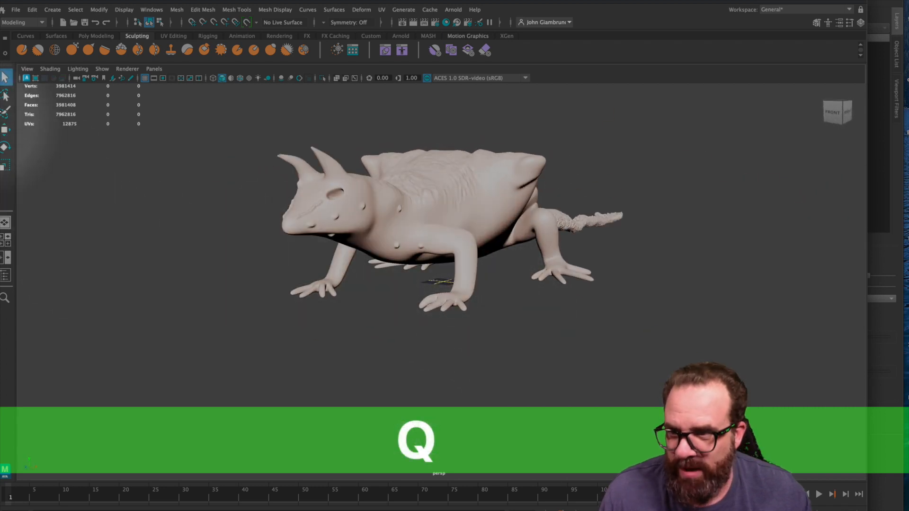
click(491, 224)
key(r)
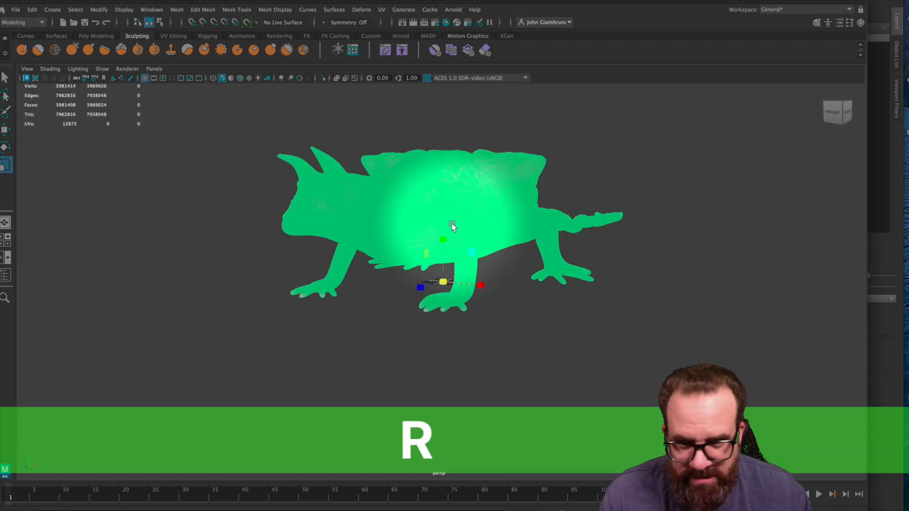
drag(434, 285, 492, 225)
click(535, 337)
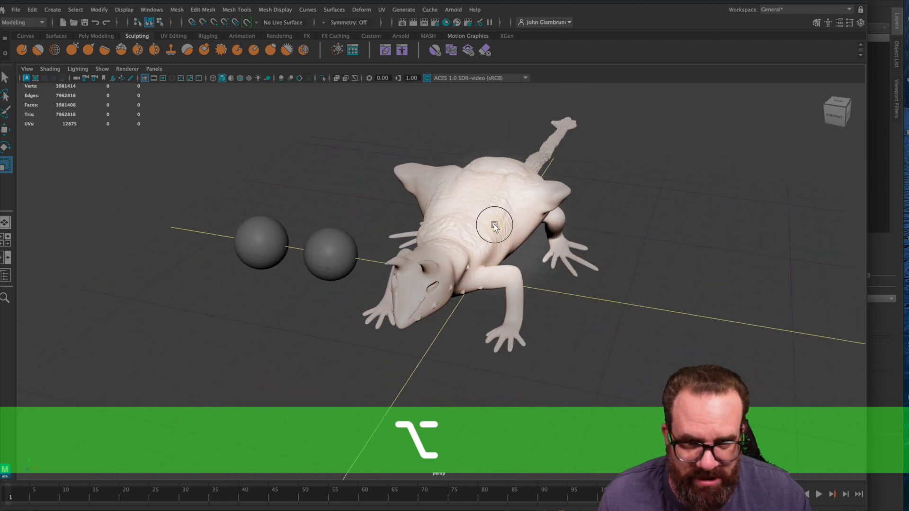
Assign a new Lambert material to the beast and set its colour to dark green, HSV 120, 1.000, 0.237
click(494, 224)
right_click(495, 227)
right_drag(495, 238, 578, 452)
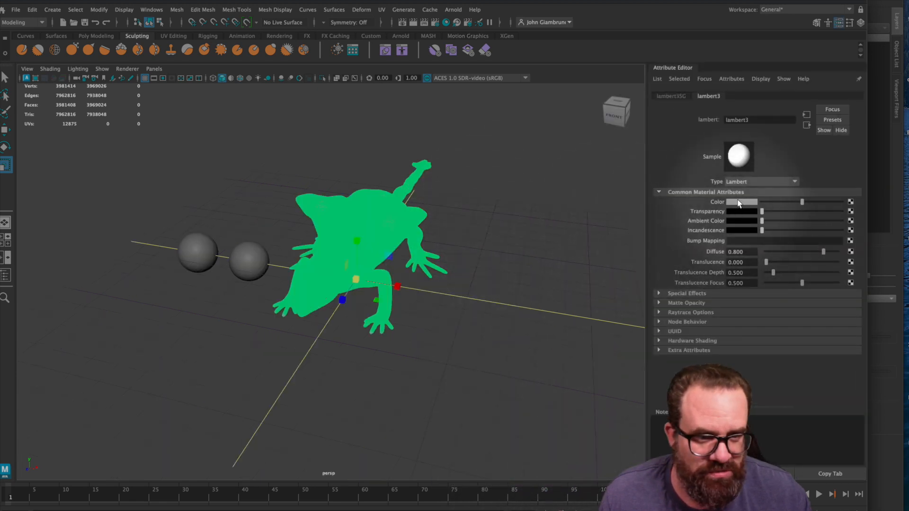
click(740, 203)
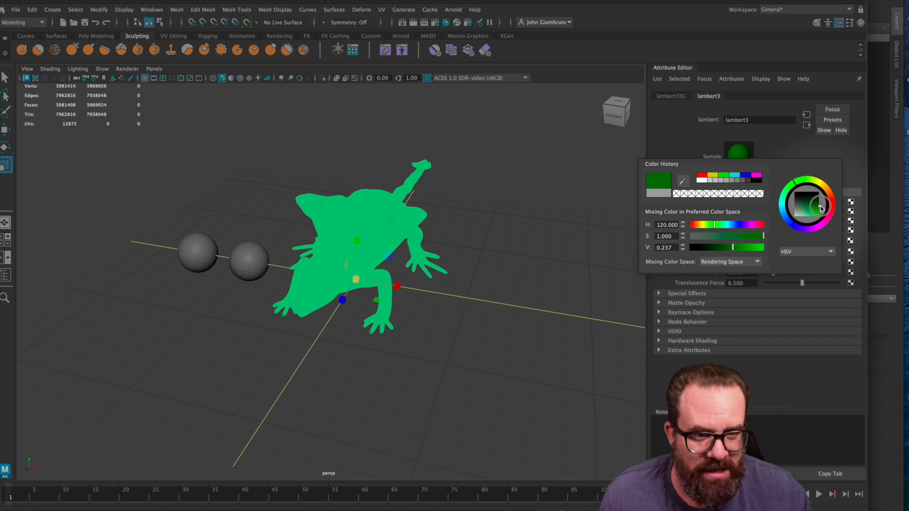
click(512, 237)
Select the beast and set a keyframe on its transforms at frame 1
mouse_move(504, 268)
alt+mouse_down()
mouse_move(451, 269)
mouse_move(533, 266)
mouse_move(533, 258)
mouse_move(493, 258)
mouse_move(518, 262)
alt+mouse_up()
click(361, 248)
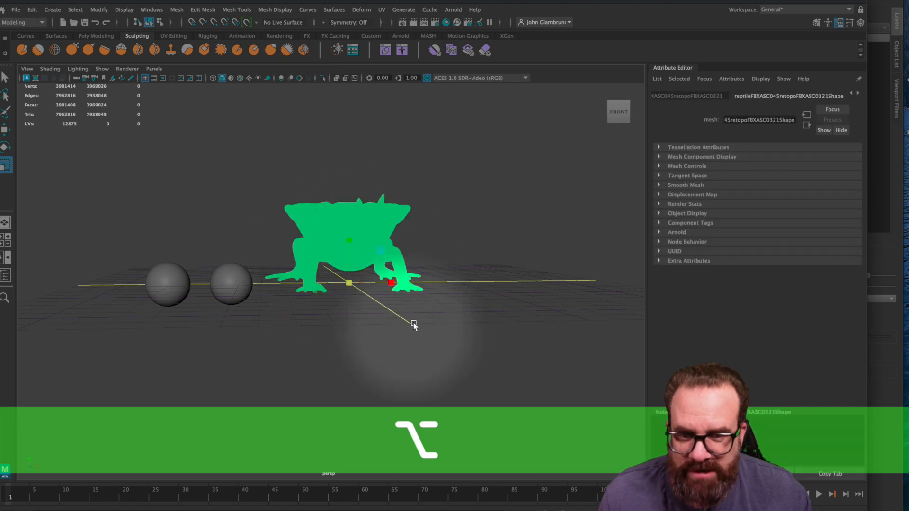
alt+drag(416, 325, 393, 323)
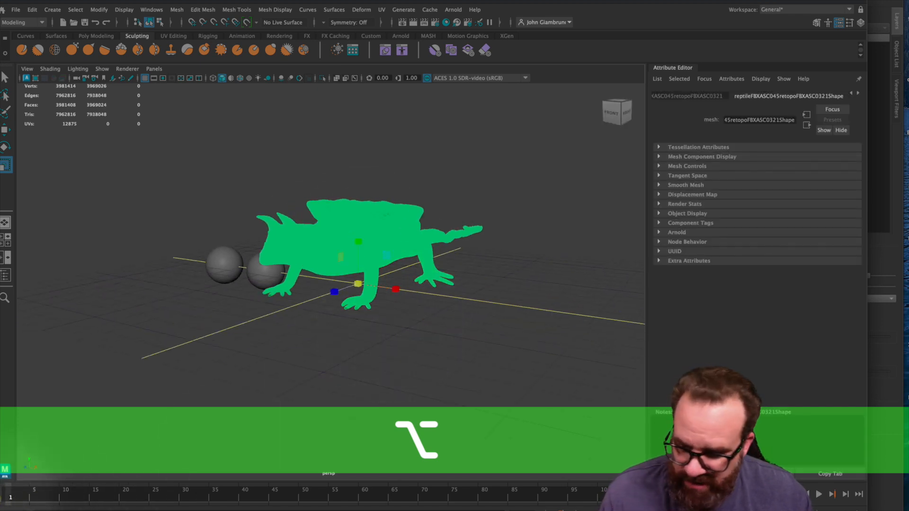
key(s)
Near the end of the timeline, set the beast's Rotate Y to 720 and key that channel
drag(84, 501, 723, 491)
key(e)
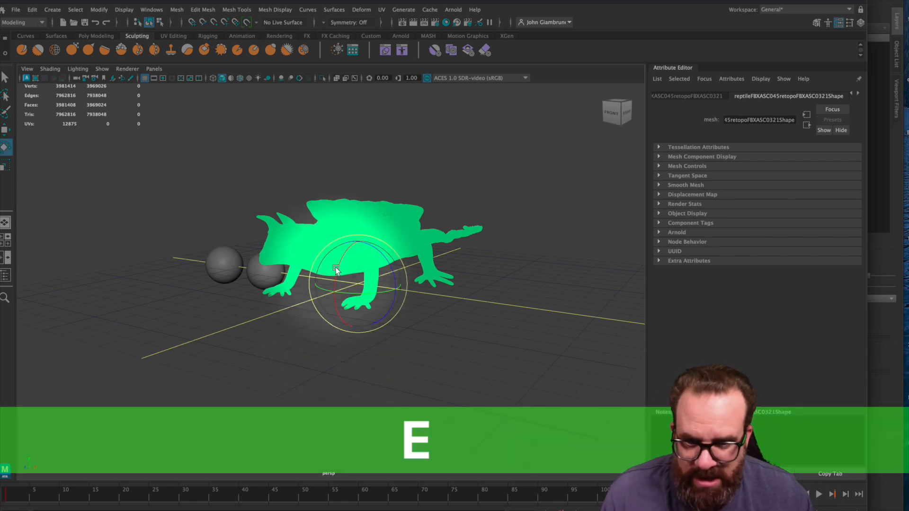
drag(367, 298, 331, 296)
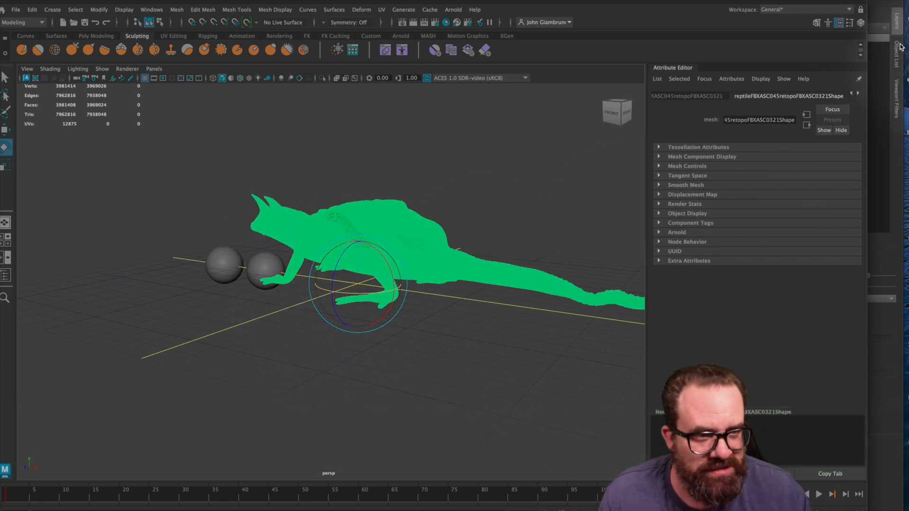
click(861, 23)
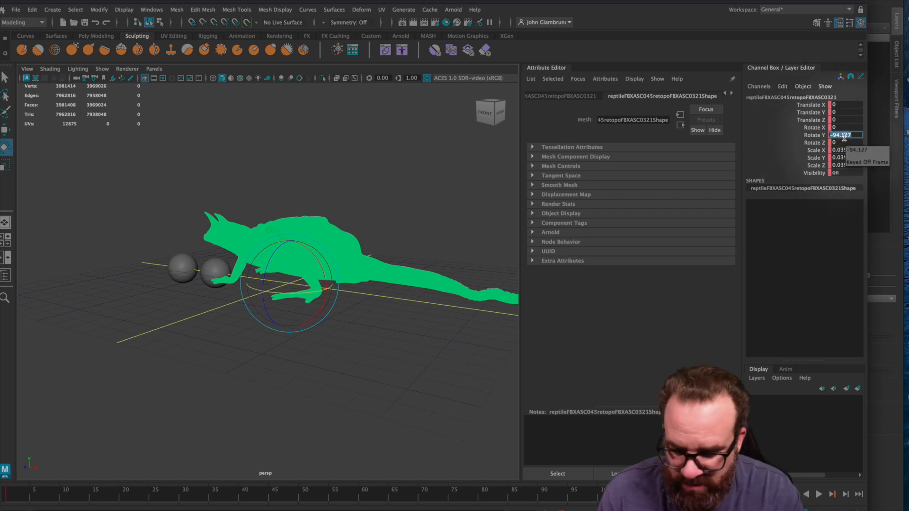
text(720)
key(Return)
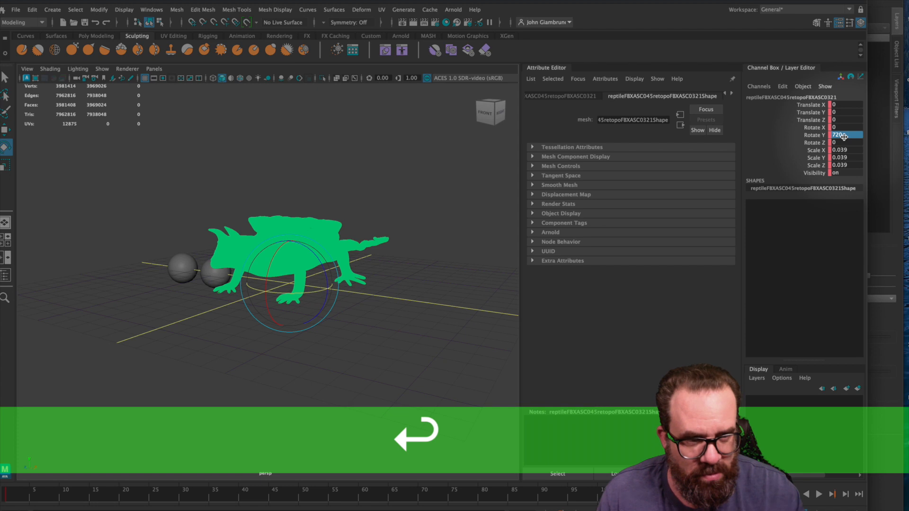
right_click(820, 136)
click(843, 155)
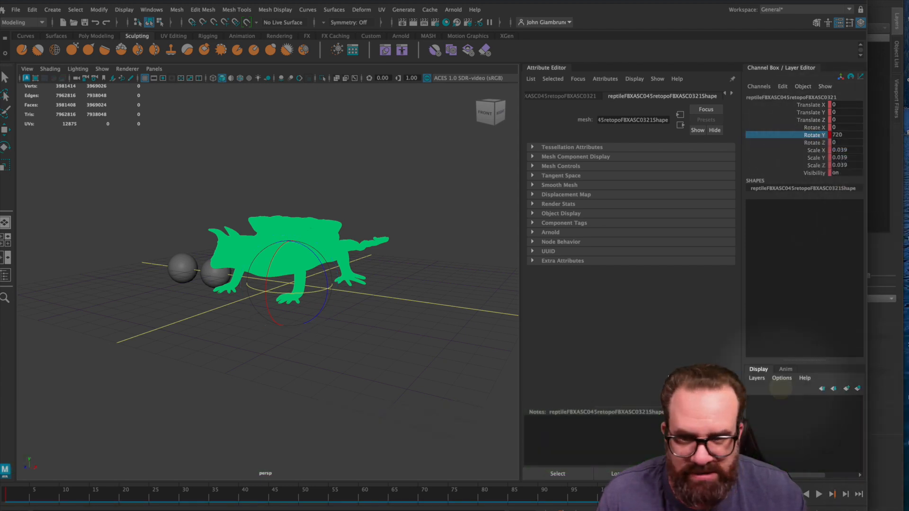
Set the playblast to save its movie file to the Desktop under the name adv_beast_lastname
right_click(826, 497)
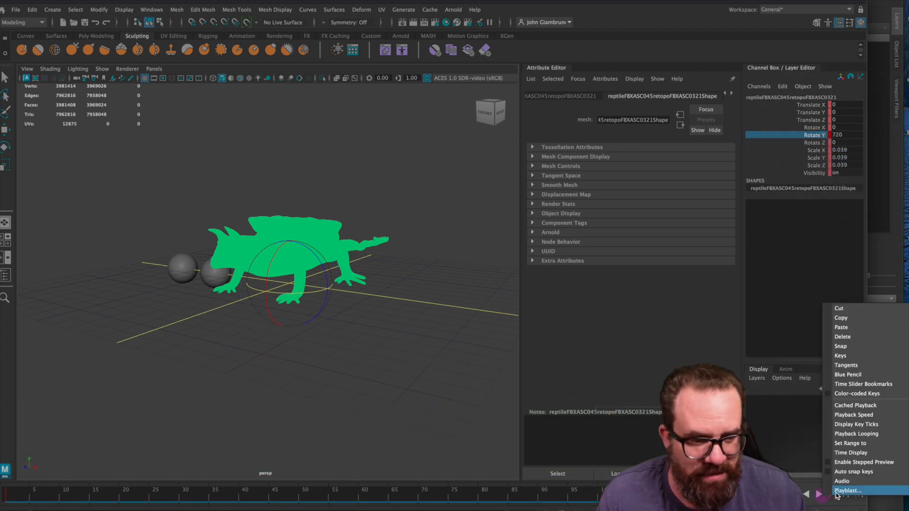
click(848, 491)
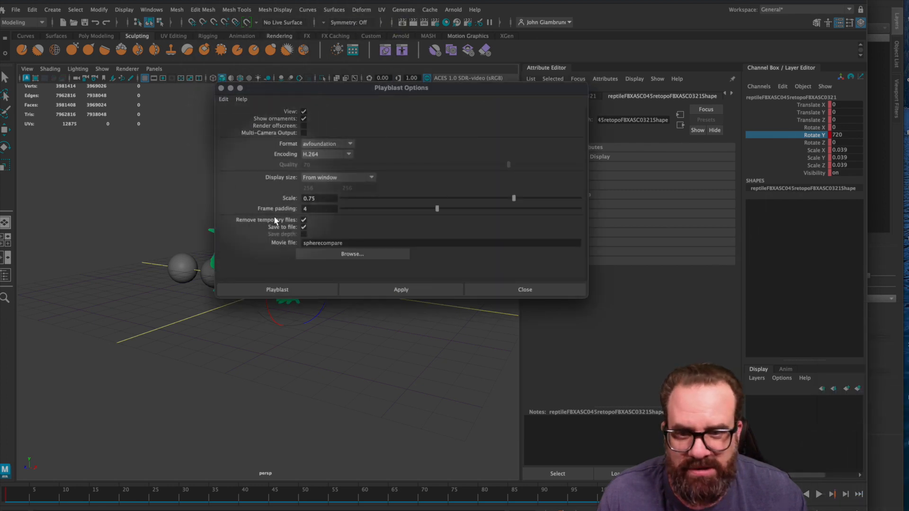
click(339, 256)
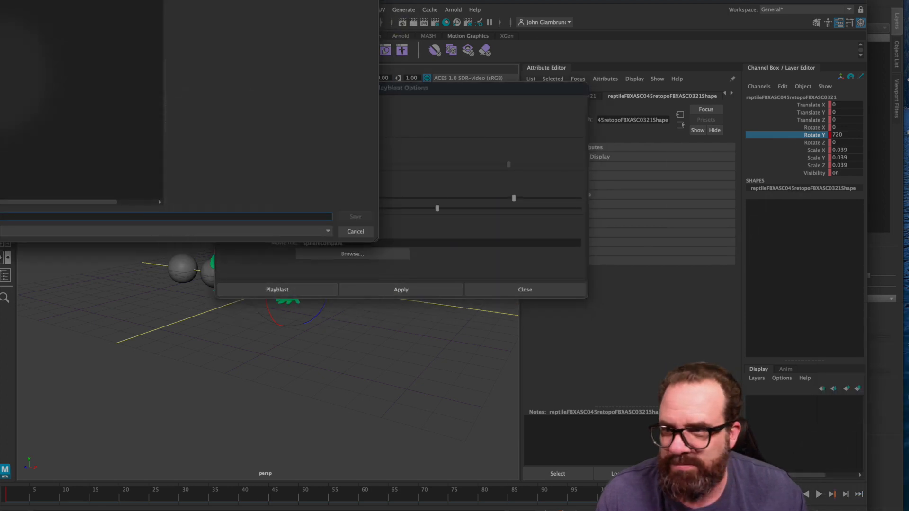
drag(60, 0, 278, 69)
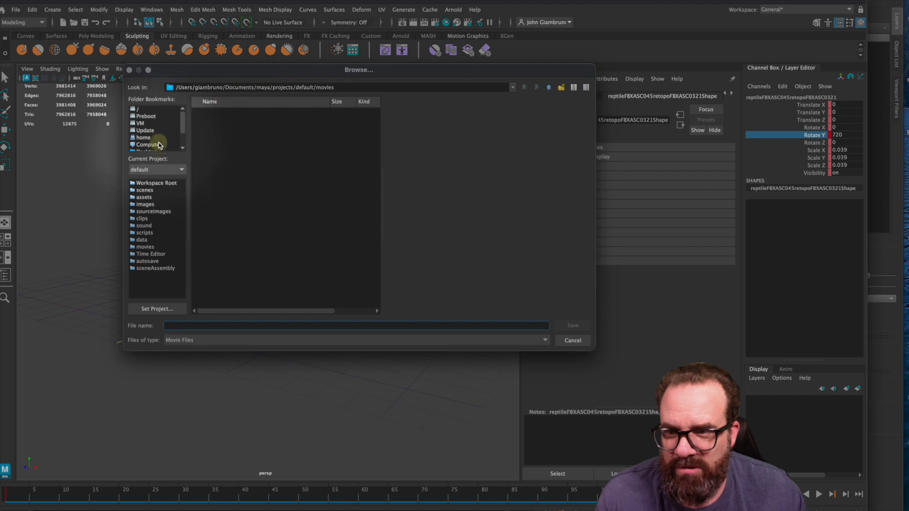
click(148, 131)
click(184, 327)
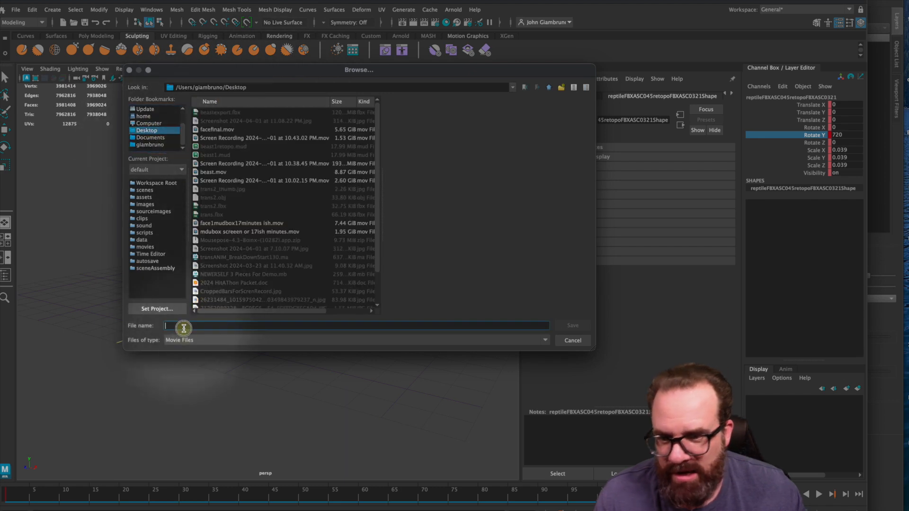
text(adv_)
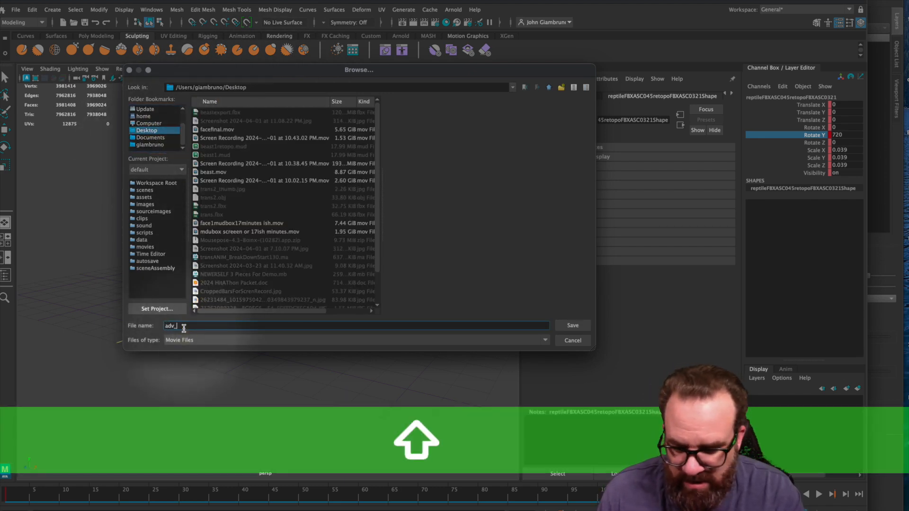
text(beast)
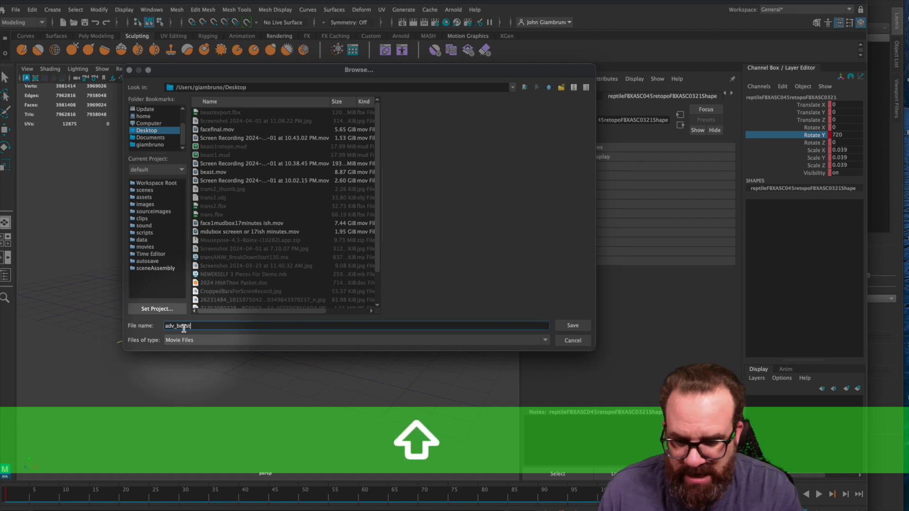
text(_lastname)
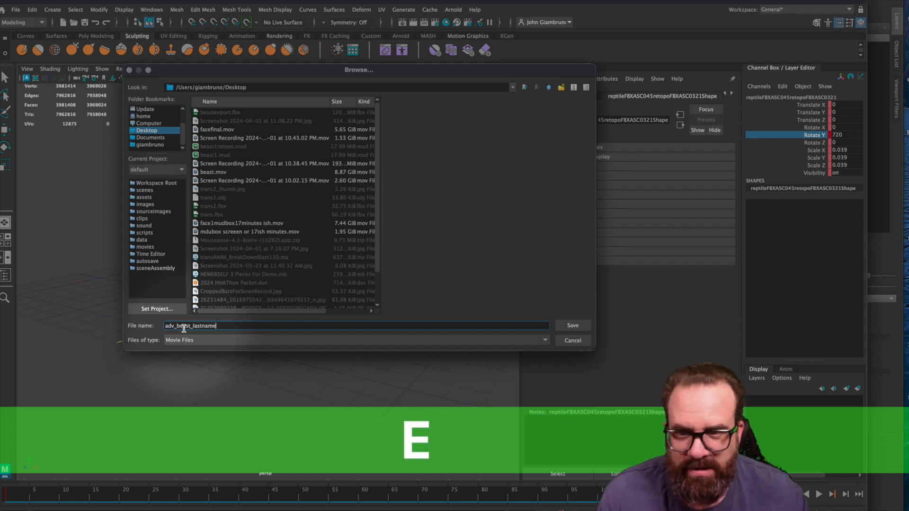
click(572, 325)
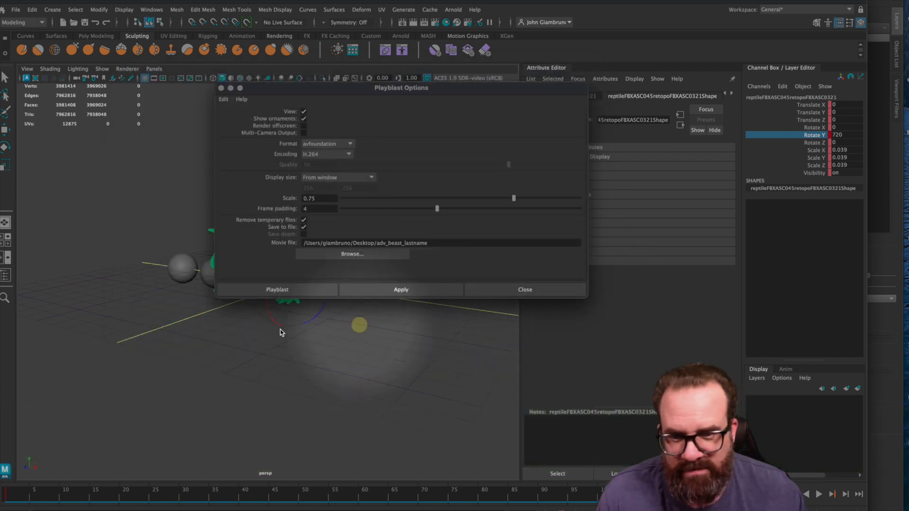
Playblast the turntable with the beast still selected, and switch back to Maya from the movie preview
click(283, 291)
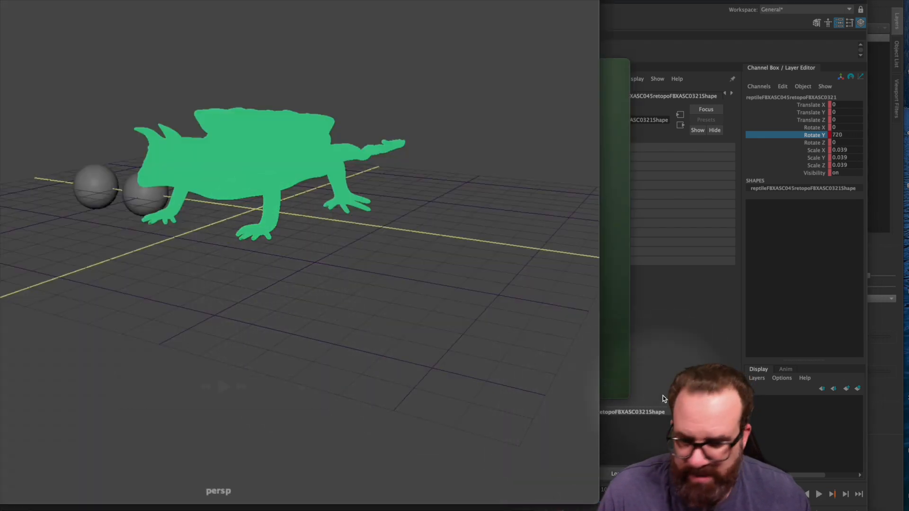
key(super+Tab)
key(super+Tab)
key(super+Tab)
key(super+Tab)
key(super+Tab)
key(super+Tab)
key(super+Tab)
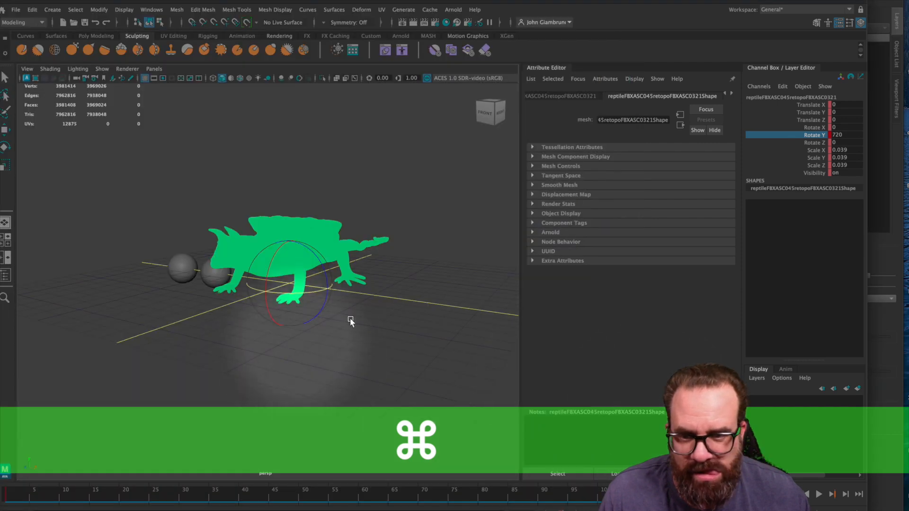
Deselect the beast and playblast the turntable again to the same adv_beast_lastname movie file
click(406, 297)
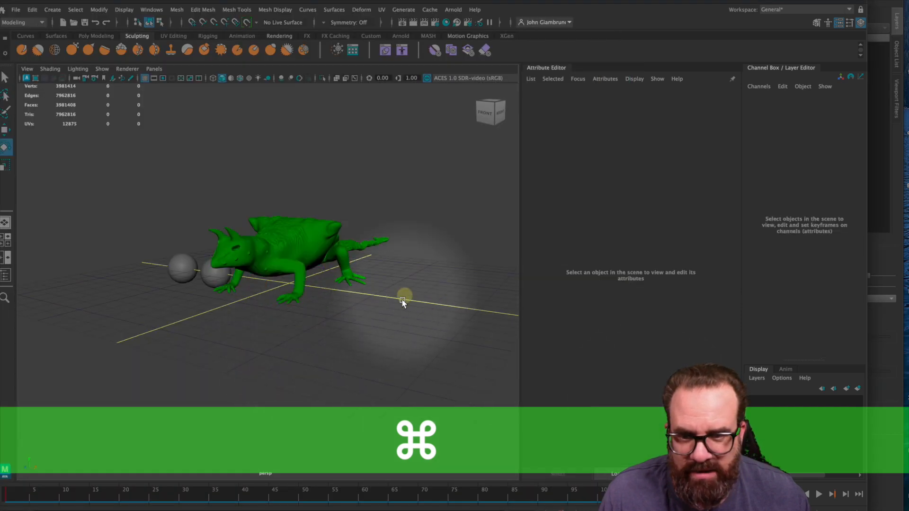
right_click(821, 497)
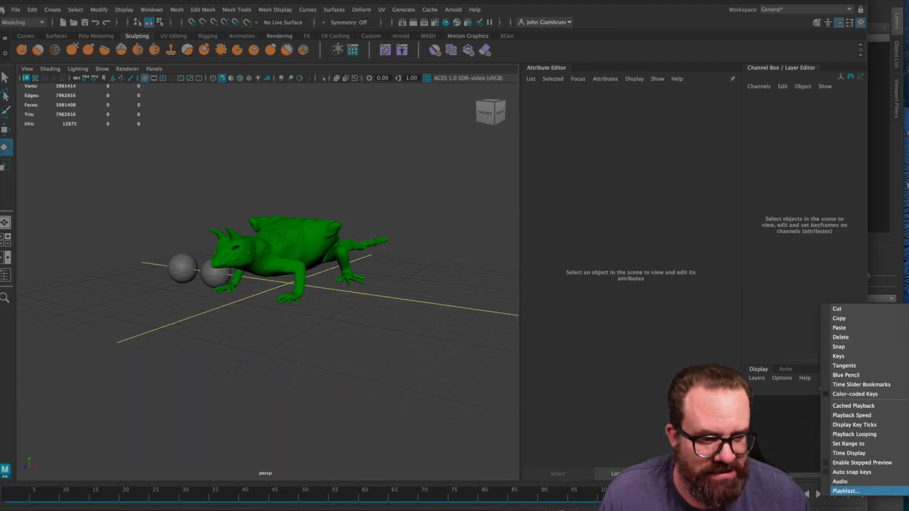
click(846, 491)
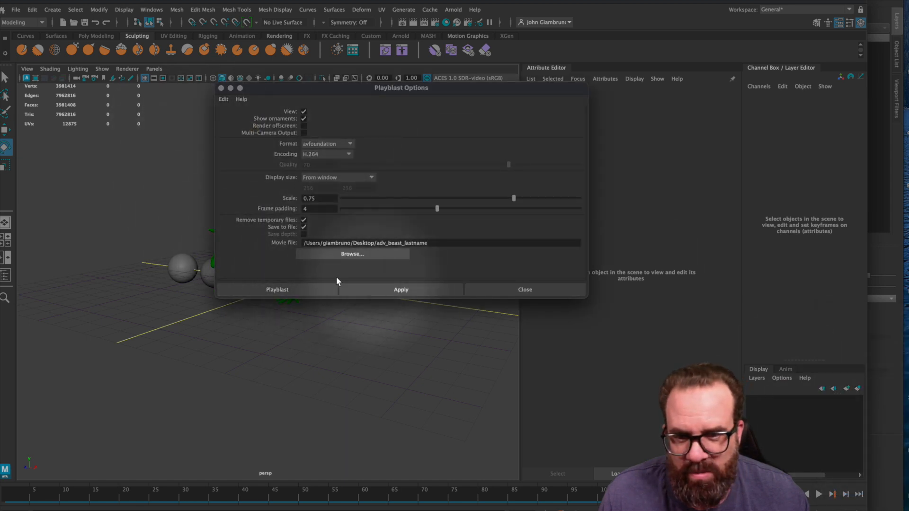
click(292, 290)
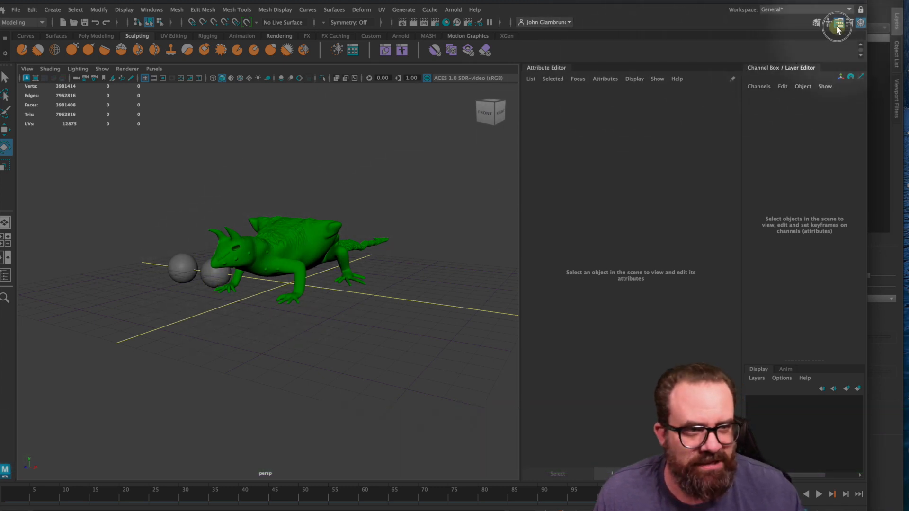
Hide the Attribute Editor and the Channel Box to enlarge the perspective viewport
click(838, 25)
click(860, 23)
click(686, 218)
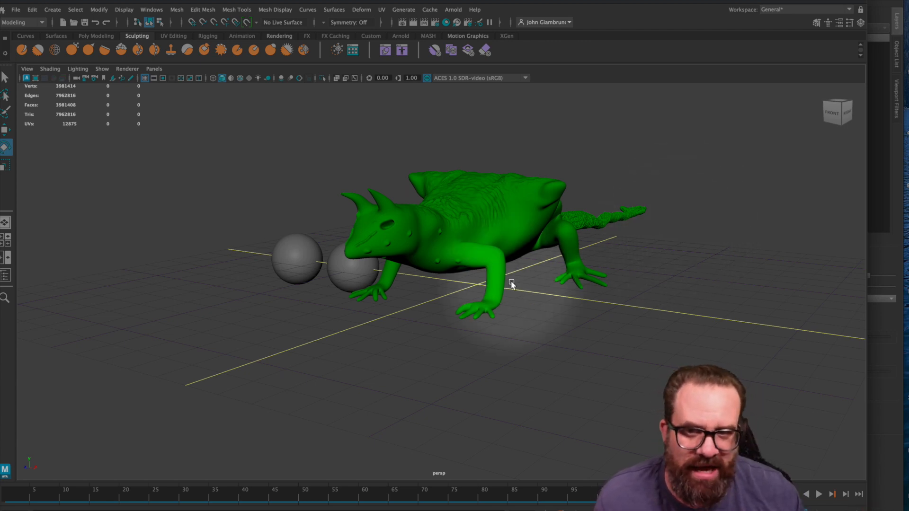
Examine the beast and the two comparison spheres from several angles, selecting them individually
scroll(526, 266, up, 1)
scroll(525, 265, down, 1)
mouse_move(525, 265)
alt+mouse_down()
mouse_move(507, 276)
mouse_move(526, 272)
mouse_move(527, 263)
alt+mouse_up()
click(491, 230)
click(596, 223)
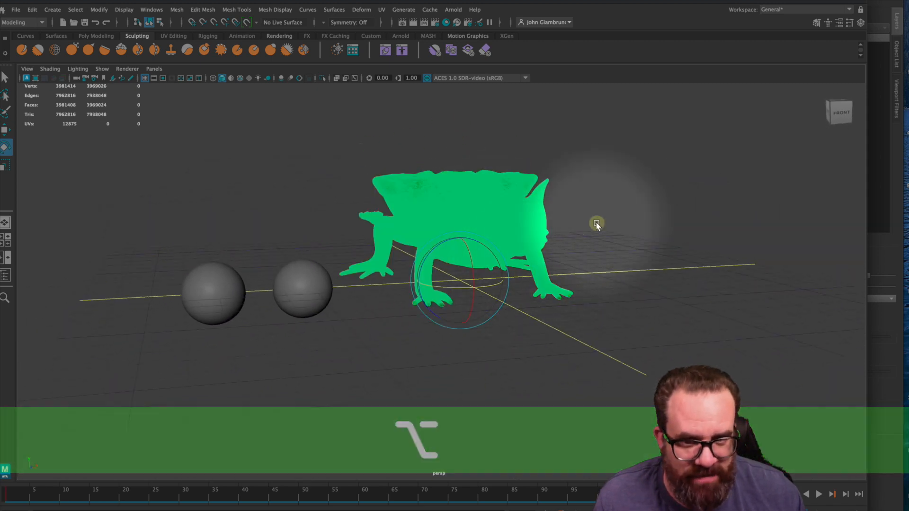
scroll(406, 261, up, 3)
alt+drag(350, 290, 257, 279)
click(257, 278)
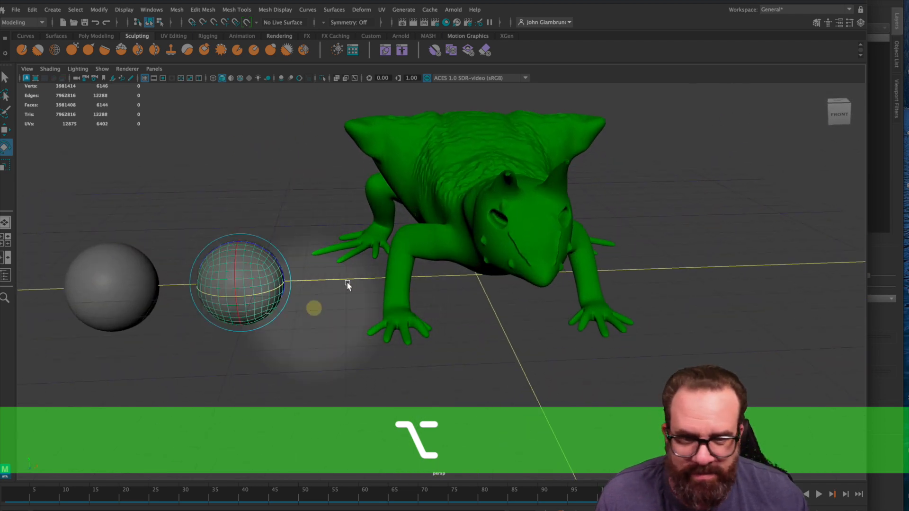
scroll(501, 293, down, 2)
mouse_move(501, 294)
alt+mouse_down()
mouse_move(538, 329)
mouse_move(471, 337)
mouse_move(497, 291)
mouse_move(471, 260)
mouse_move(516, 209)
mouse_move(455, 307)
mouse_move(496, 307)
alt+mouse_up()
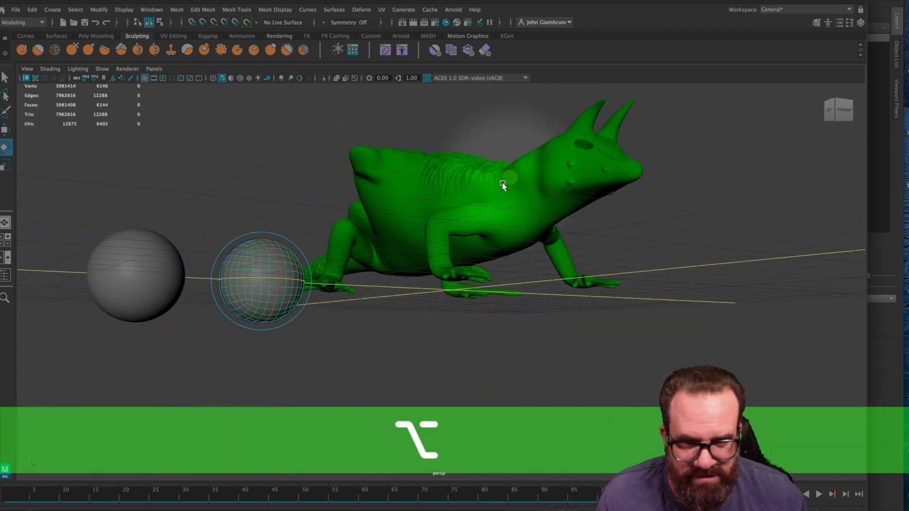
alt+drag(278, 319, 351, 260)
alt+drag(205, 323, 336, 280)
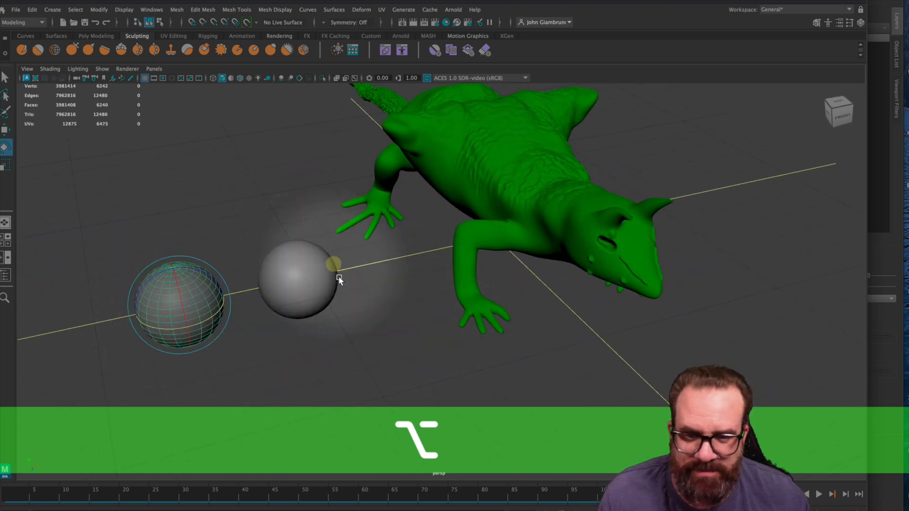
alt+drag(364, 324, 596, 234)
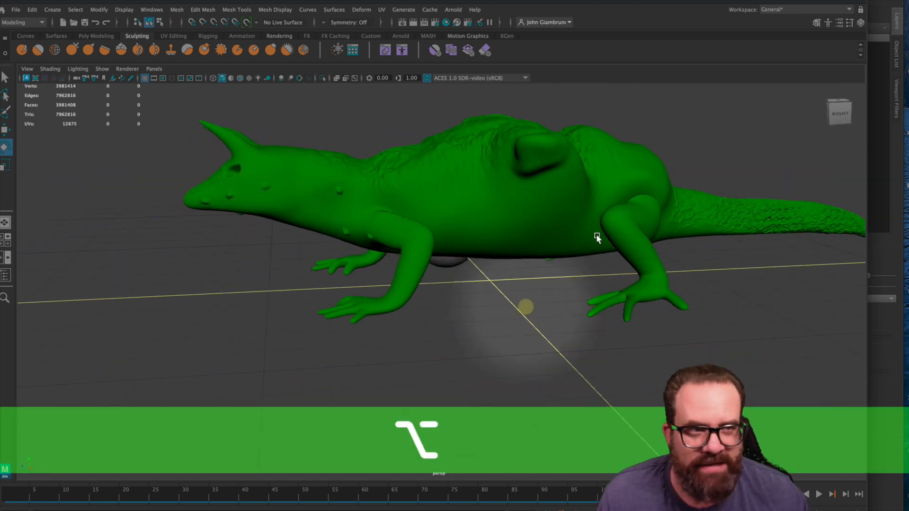